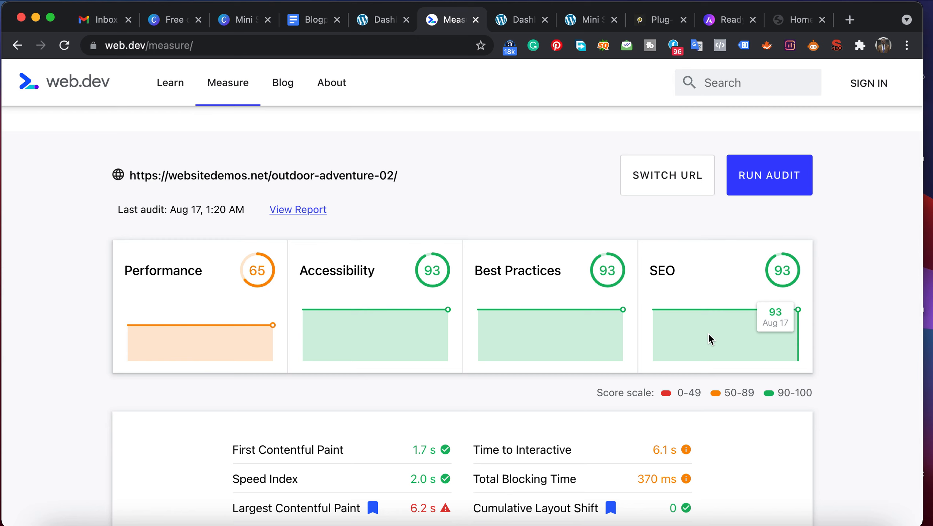
- Open the WordPress admin dashboard of the Mini SEO Setup Workshop site
click(789, 21)
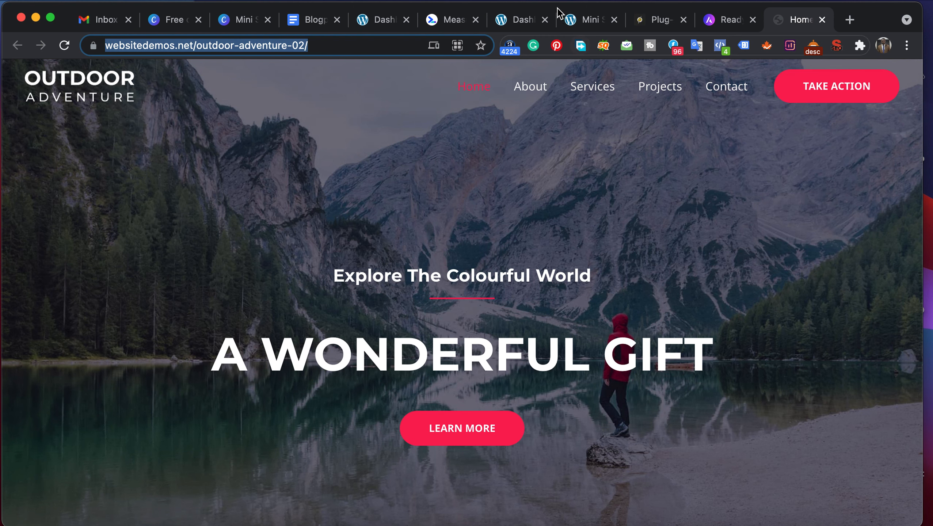
click(591, 23)
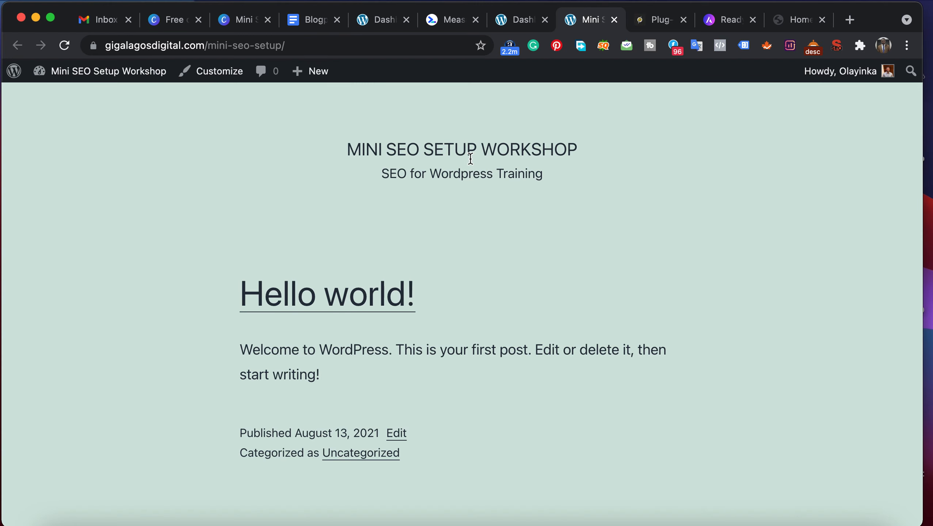
mouse_move(95, 78)
click(62, 96)
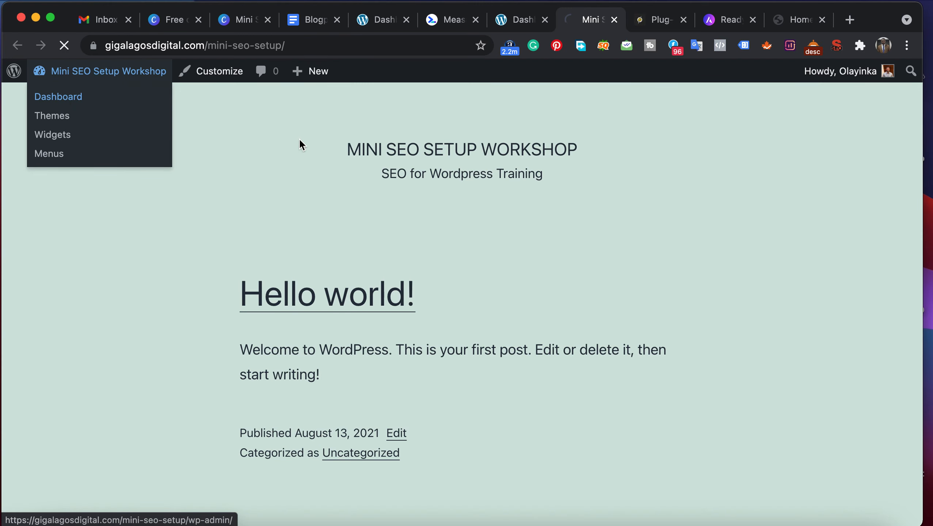
- Look over the Elementor starter templates on the Astra website, around the Outdoor Adventure template
click(729, 25)
scroll(412, 178, up, 6)
scroll(412, 177, down, 3)
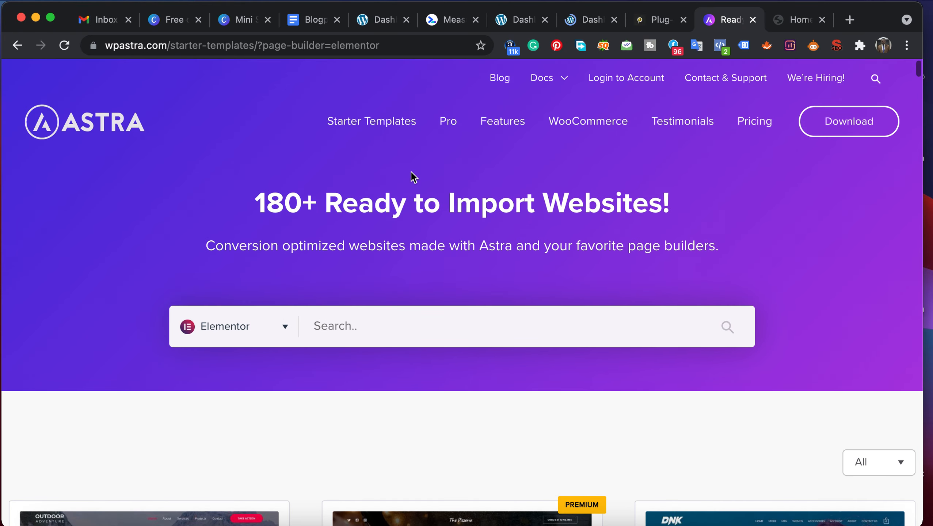
scroll(411, 177, down, 5)
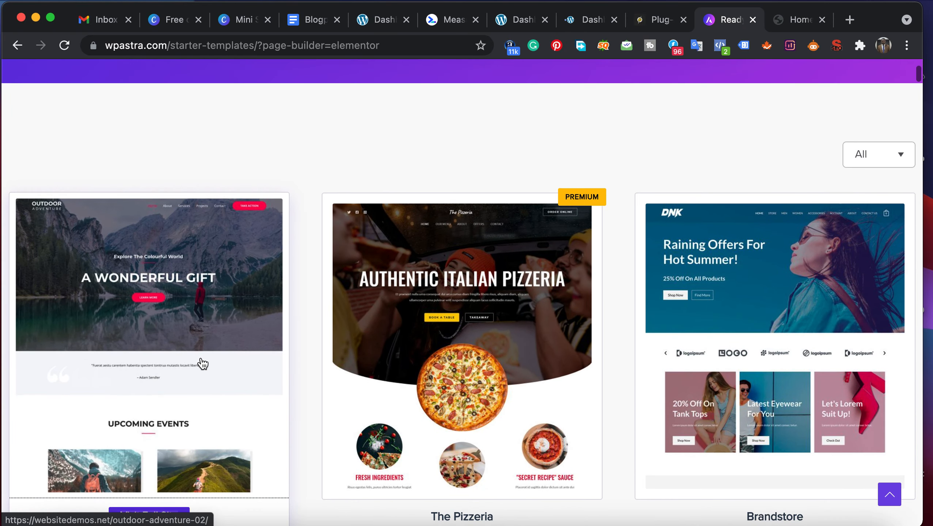
scroll(202, 360, down, 3)
scroll(201, 361, up, 2)
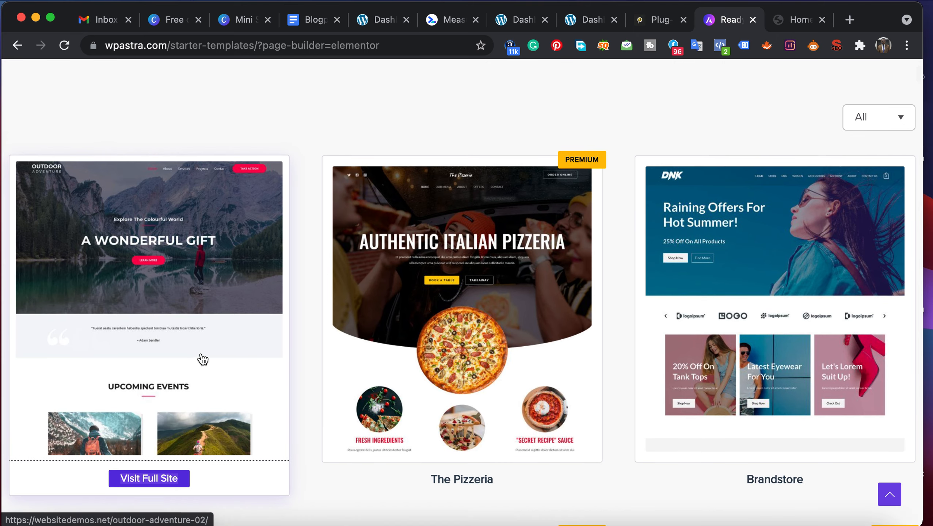
scroll(202, 359, up, 10)
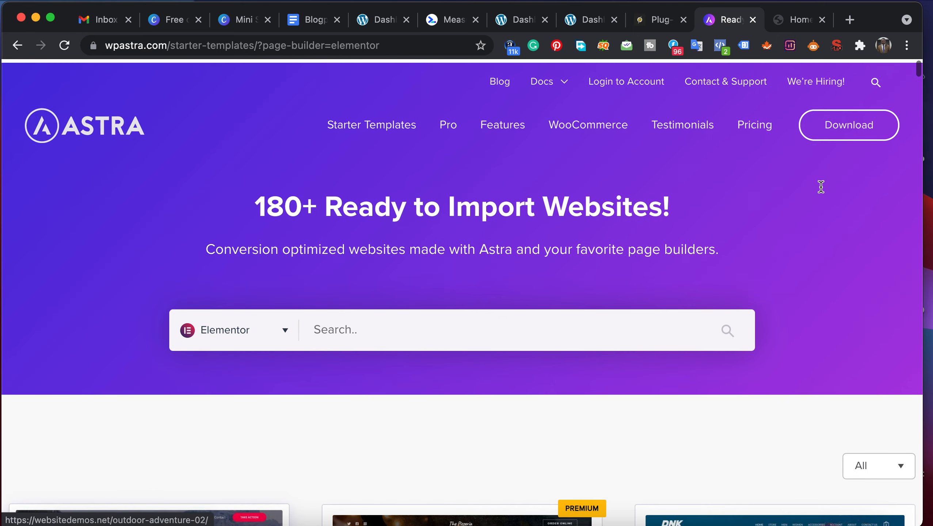
- Follow the Astra website's download link and look over the pricing page
click(845, 128)
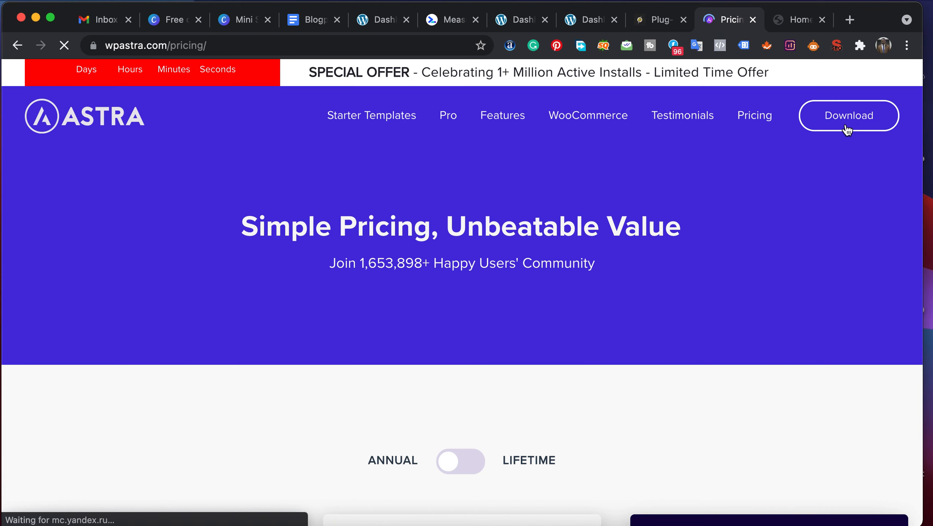
scroll(619, 223, down, 10)
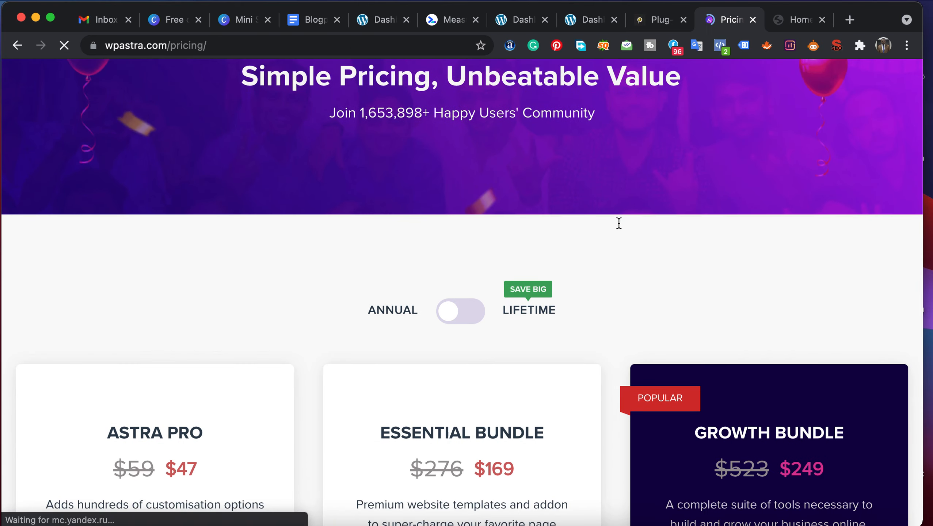
scroll(618, 223, up, 10)
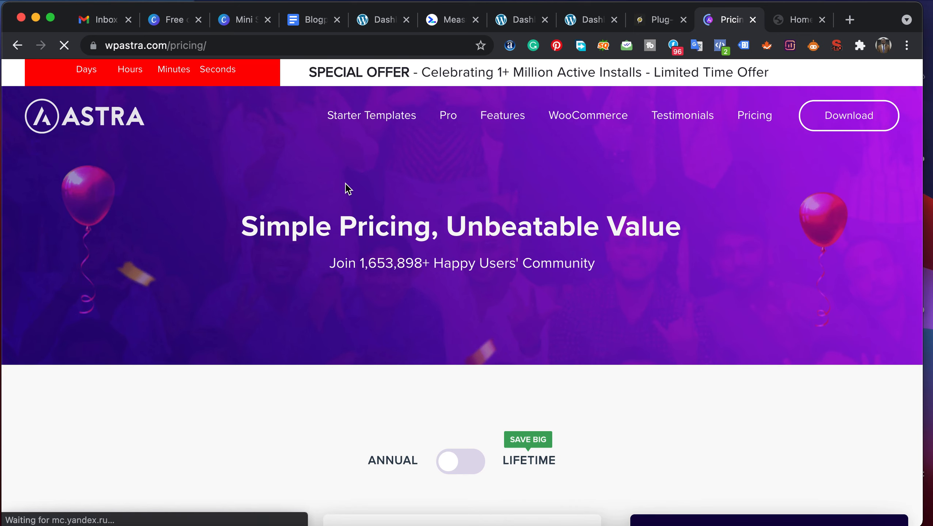
- Return to Astra's starter templates and open the full Outdoor Adventure demo site from the gallery
click(370, 124)
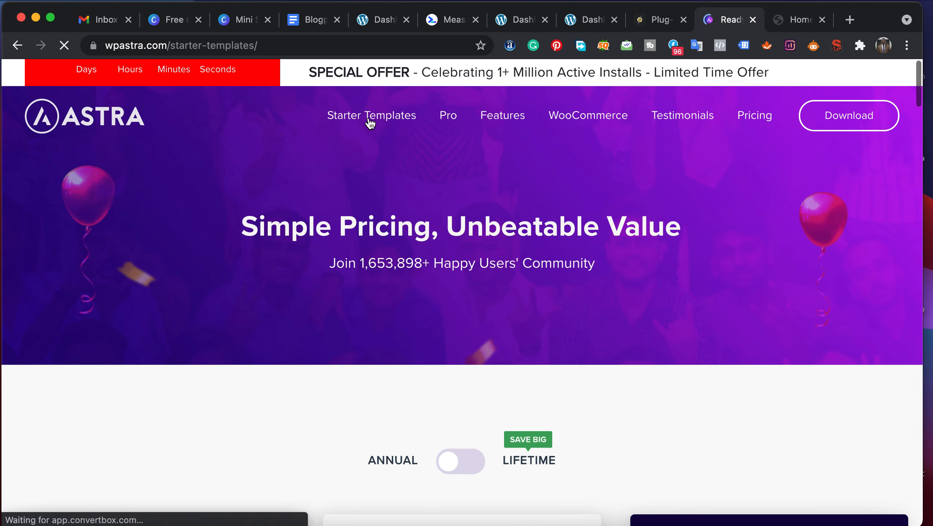
scroll(348, 250, down, 10)
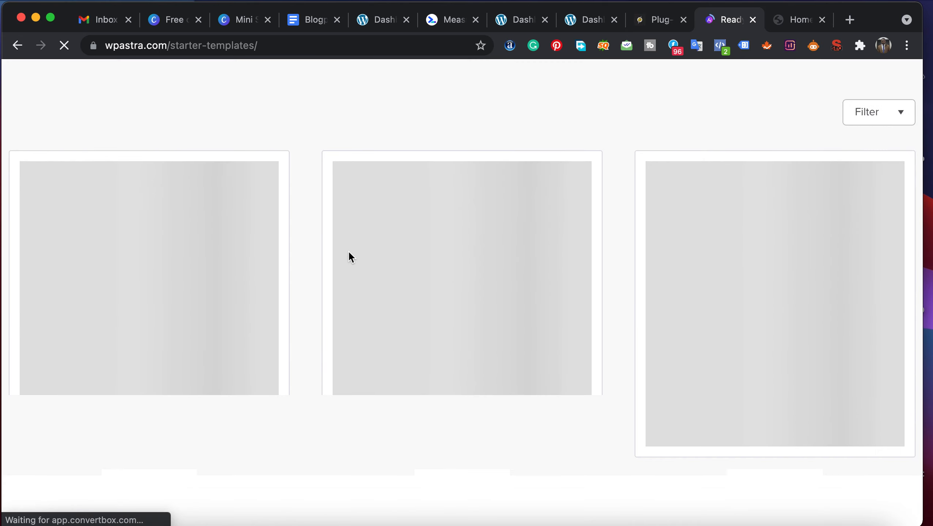
scroll(348, 254, down, 2)
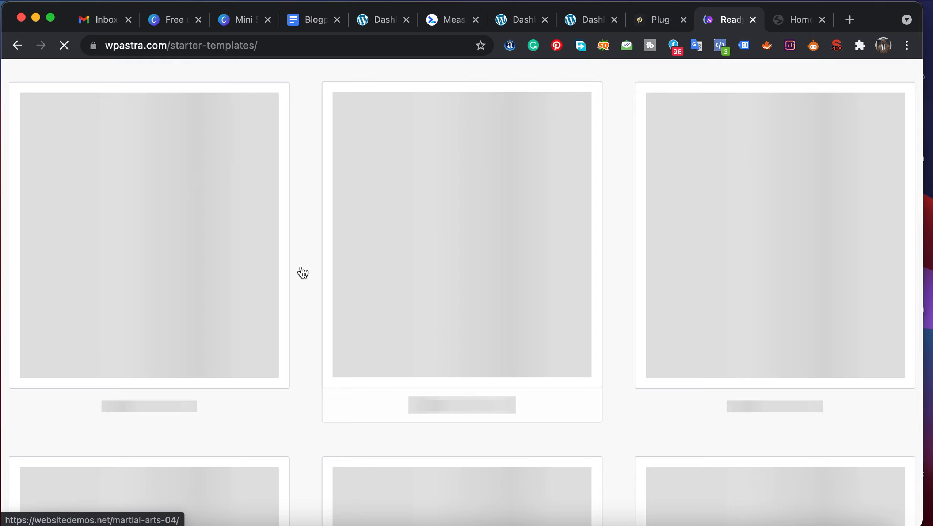
scroll(302, 272, up, 4)
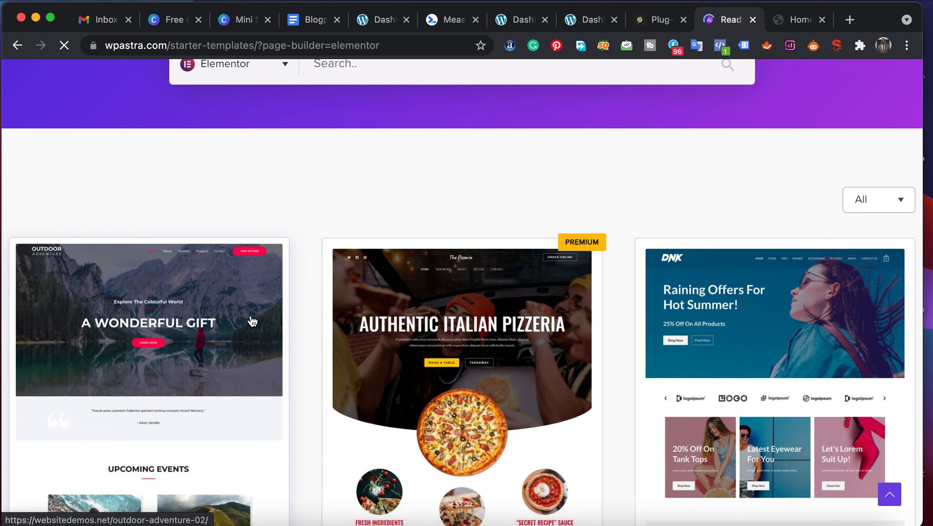
scroll(252, 322, down, 6)
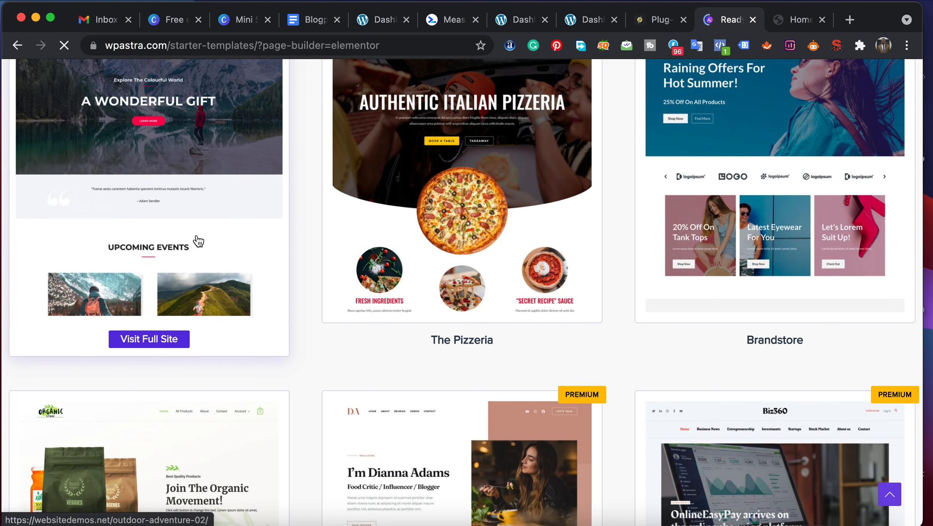
click(197, 240)
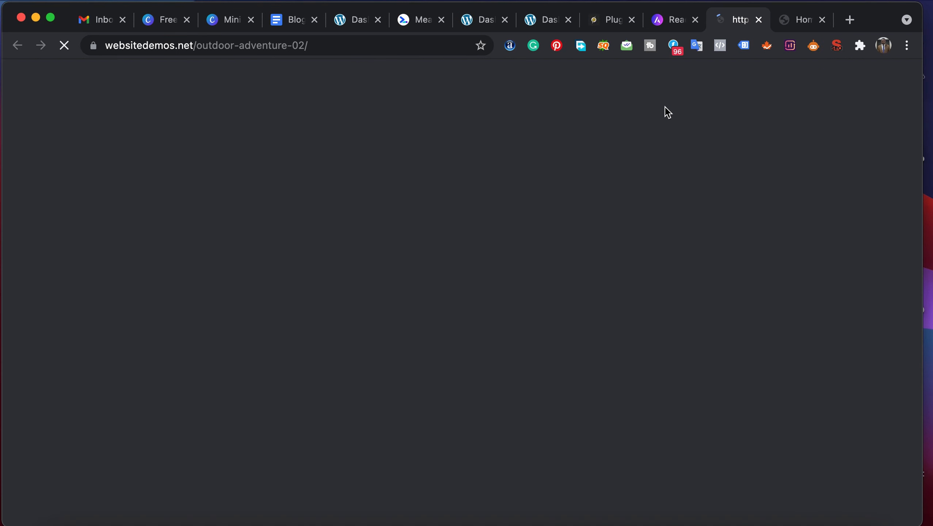
click(669, 19)
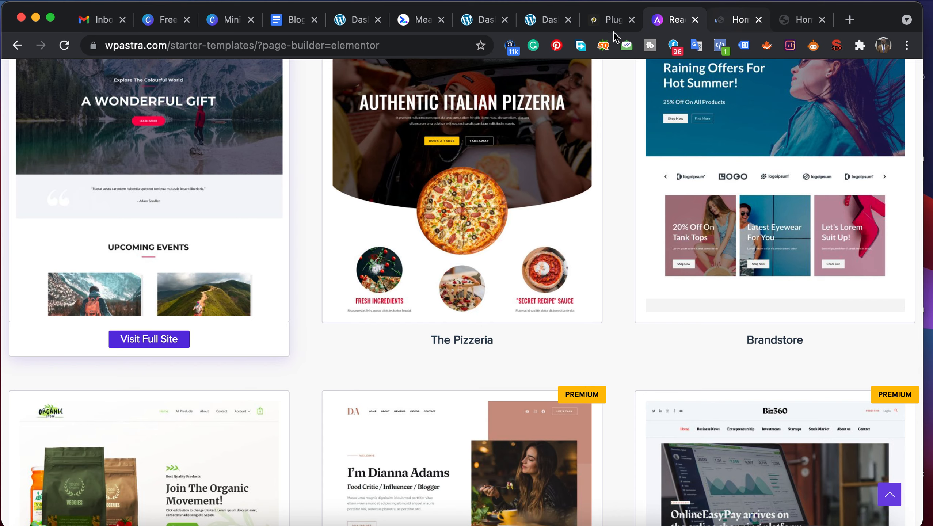
- Go to the Add Themes page in the WordPress admin and open the theme upload form
click(538, 22)
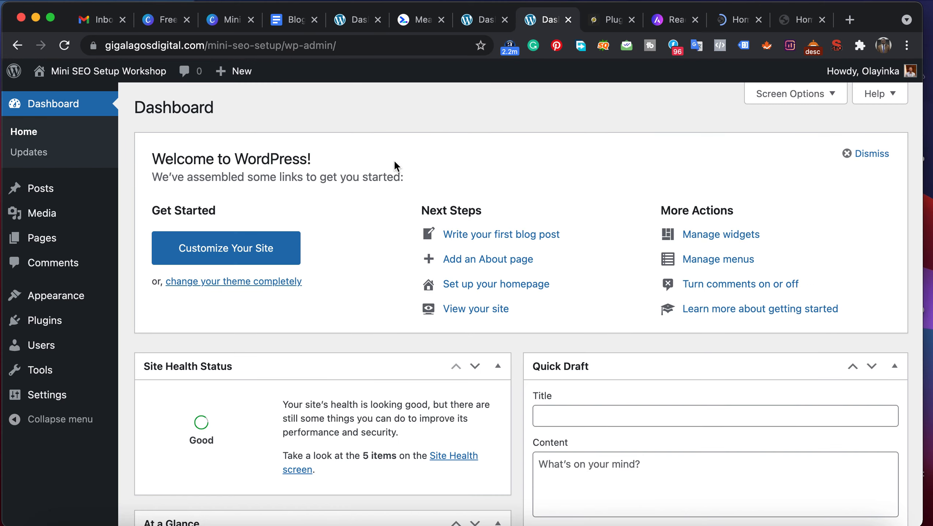
mouse_move(51, 306)
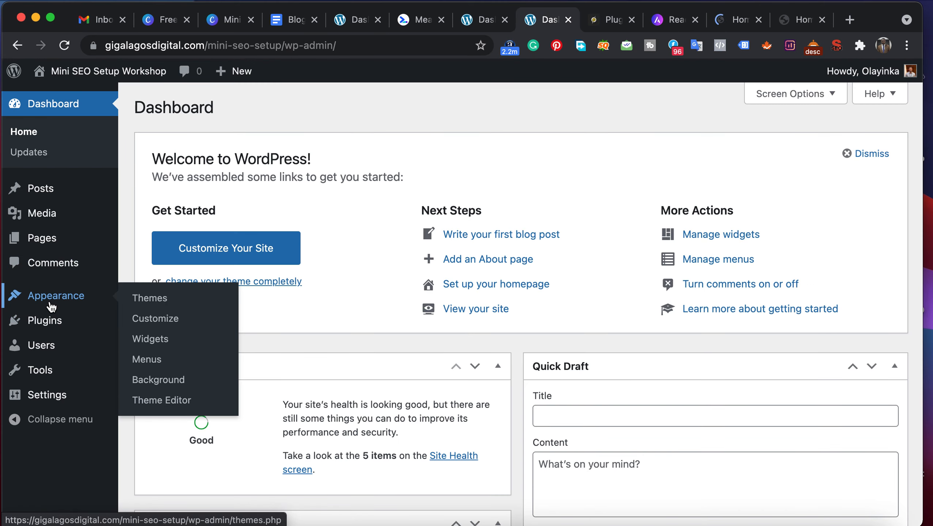
click(157, 305)
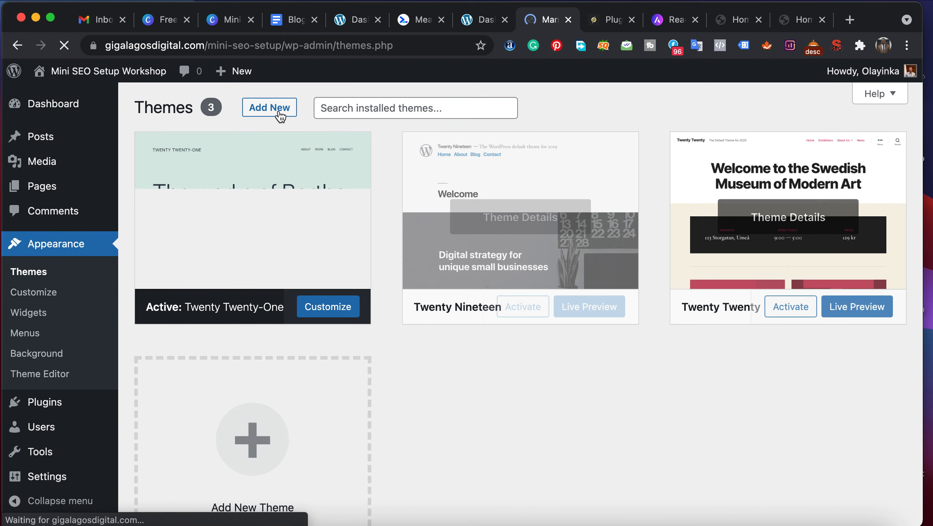
click(277, 114)
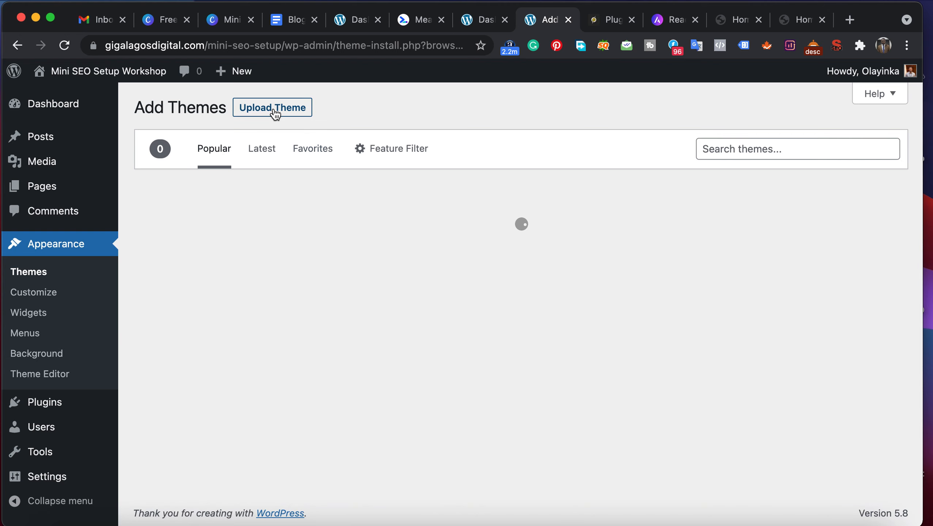
click(275, 114)
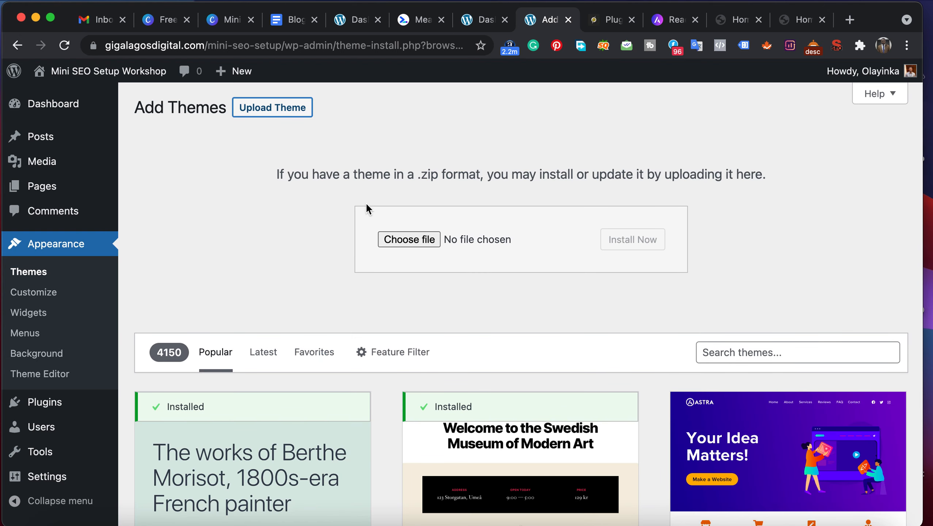
- Find Astra among the popular WordPress themes and compare it with the Astra website's starter templates page
click(729, 357)
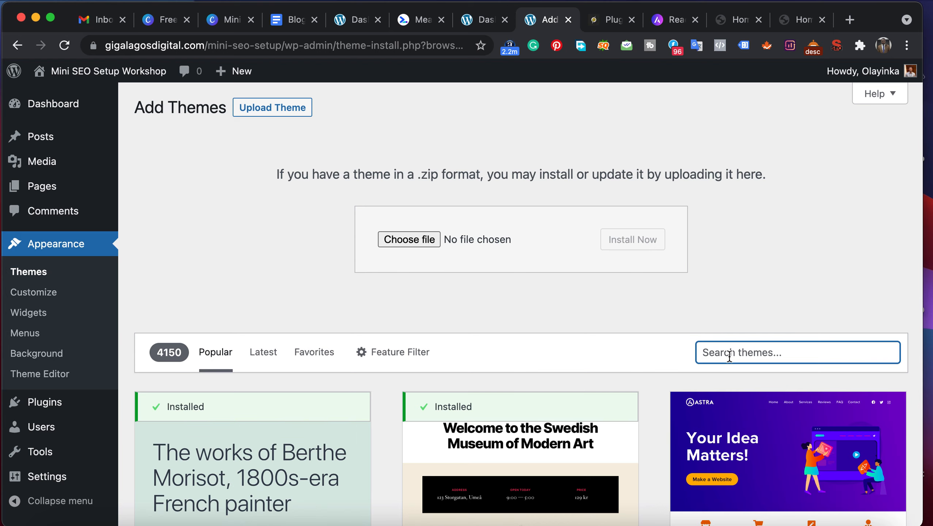
scroll(729, 359, down, 5)
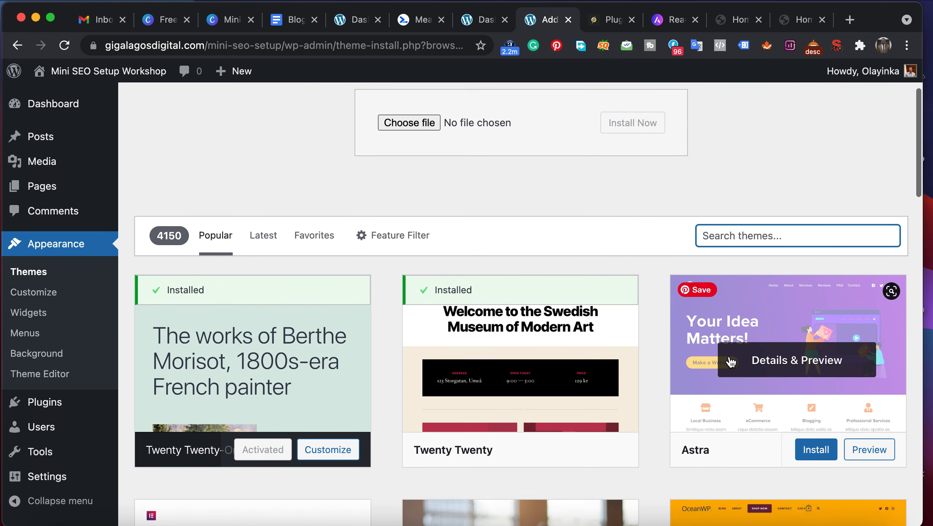
scroll(731, 361, up, 2)
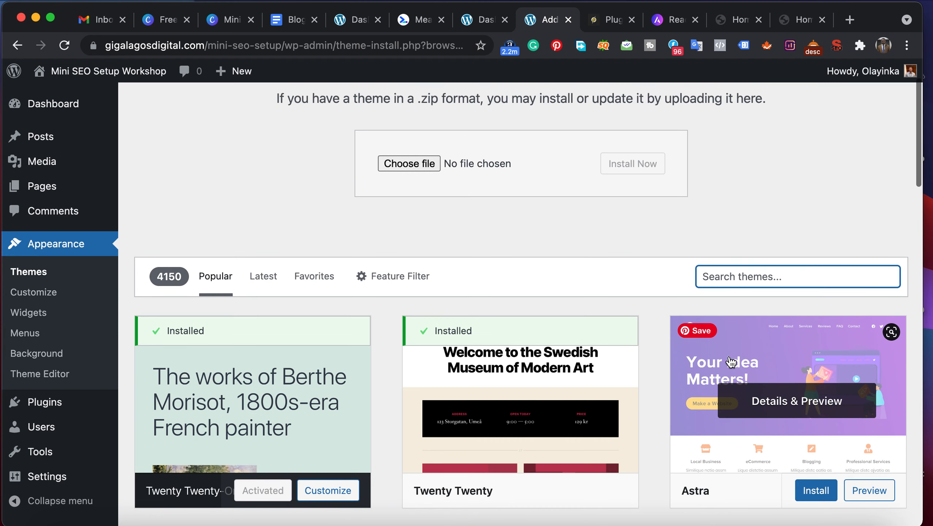
scroll(728, 359, down, 3)
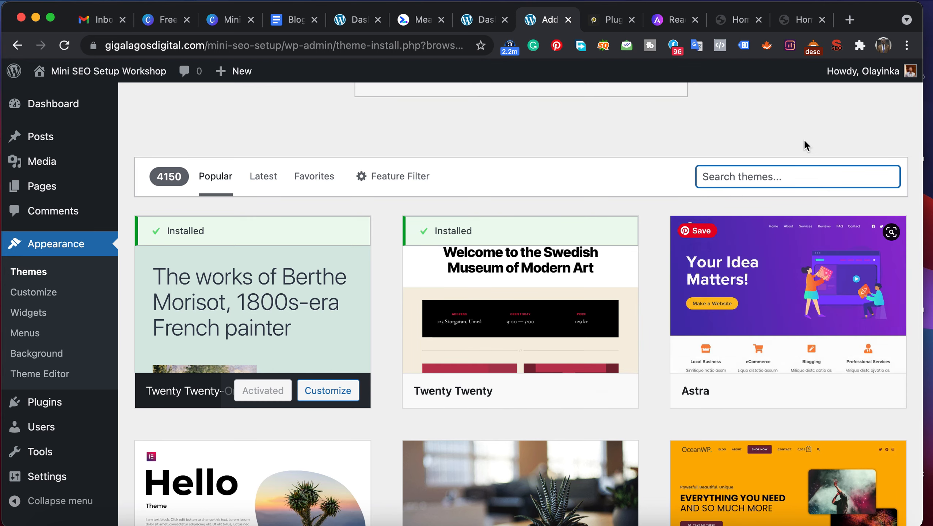
click(667, 22)
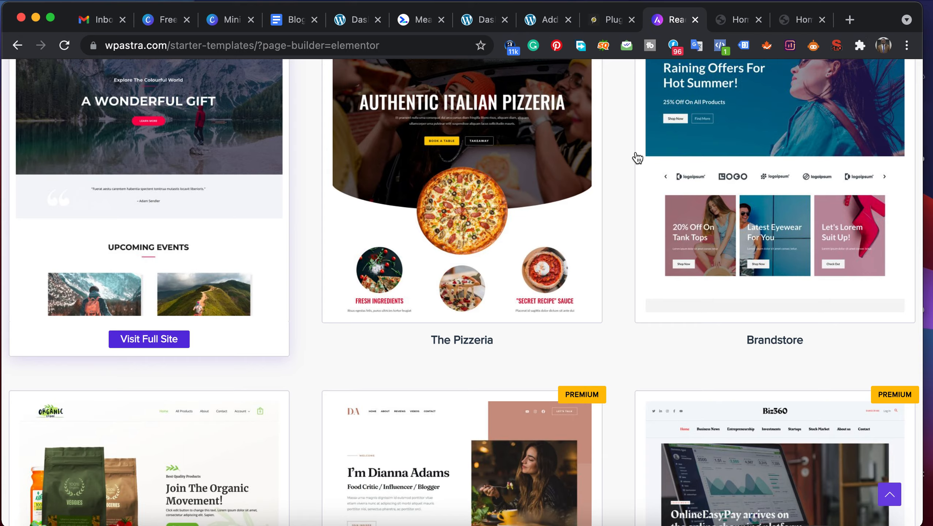
scroll(636, 152, up, 10)
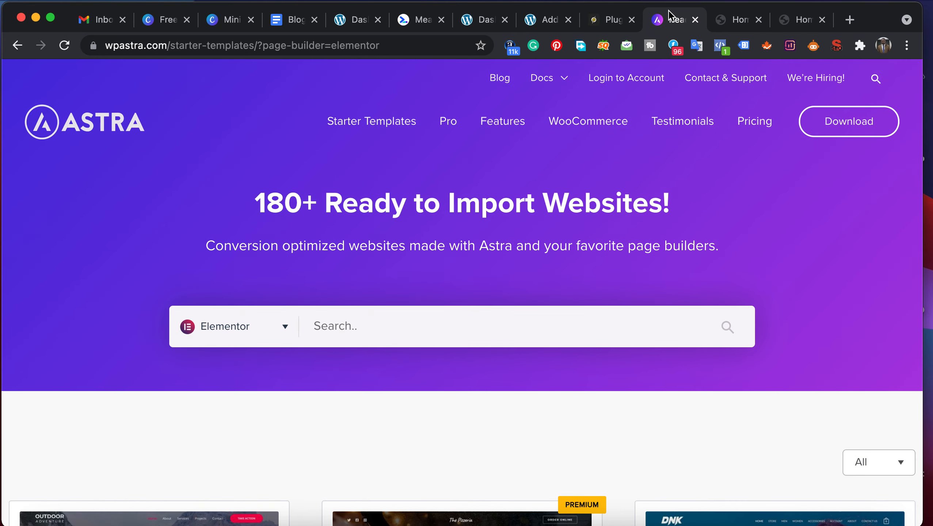
- Install and activate the Astra theme from the popular themes in the WordPress admin
click(538, 20)
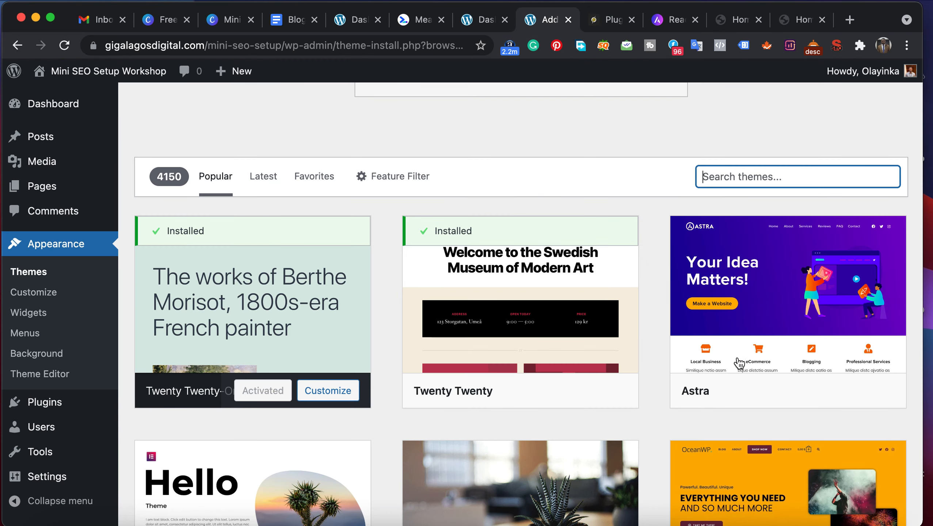
mouse_move(758, 324)
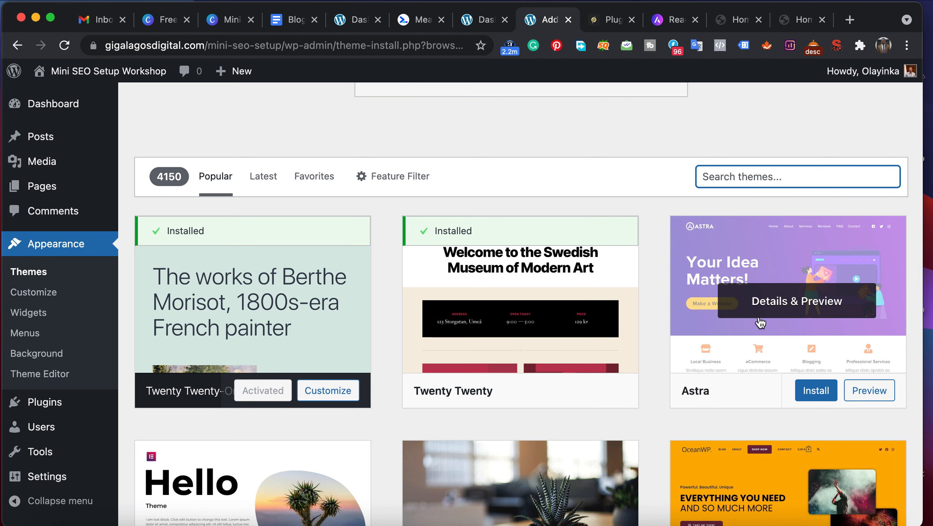
click(797, 388)
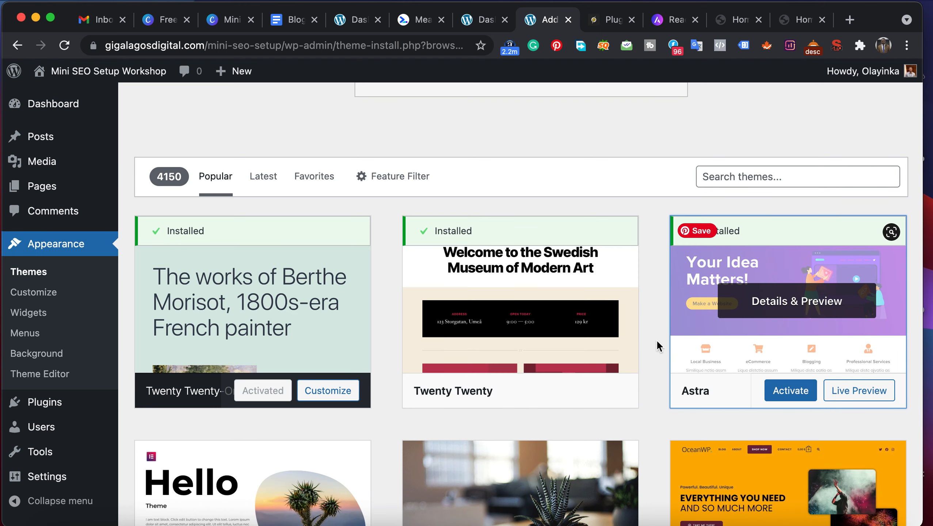
click(777, 397)
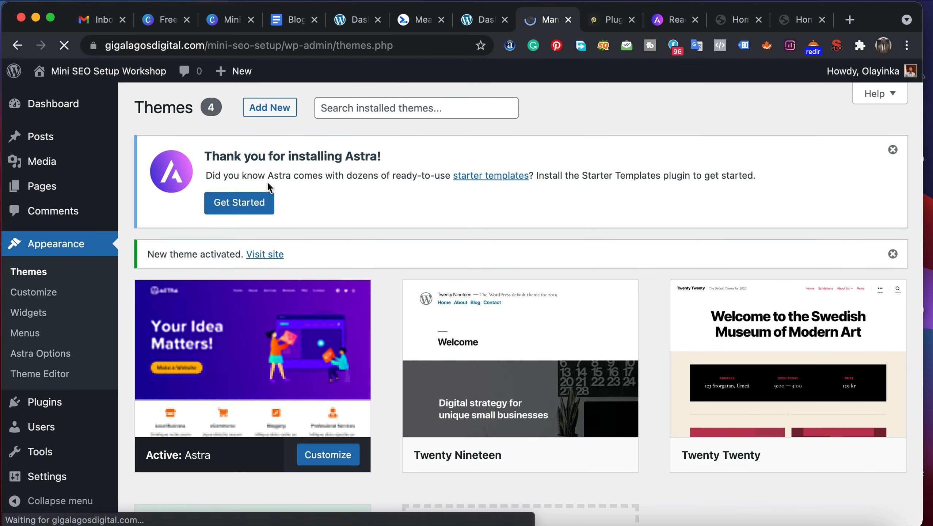
- Set up Astra's Starter Templates with Beaver Builder as the page builder and open the Outdoor Adventure template
click(250, 207)
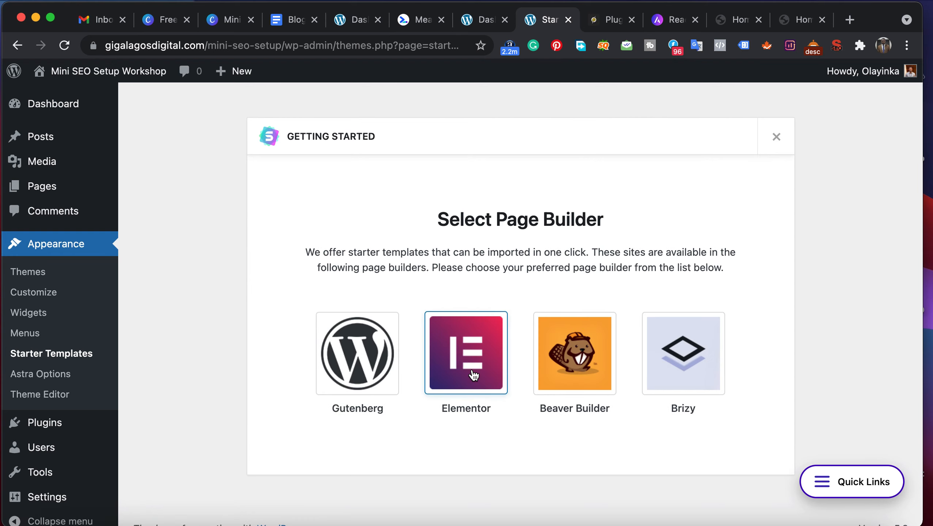
click(579, 364)
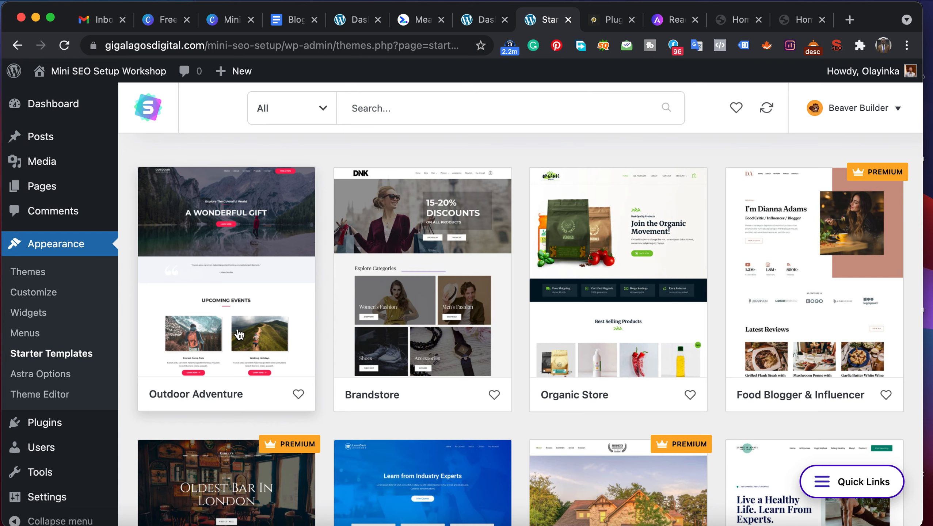
click(223, 303)
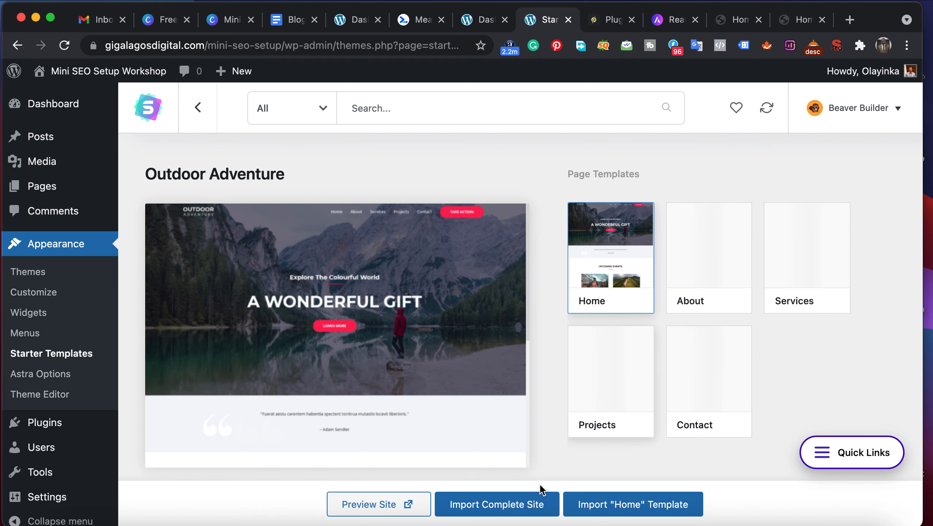
- Start importing the complete Outdoor Adventure site, stating Expert WordPress experience and that the website is for My client
click(479, 508)
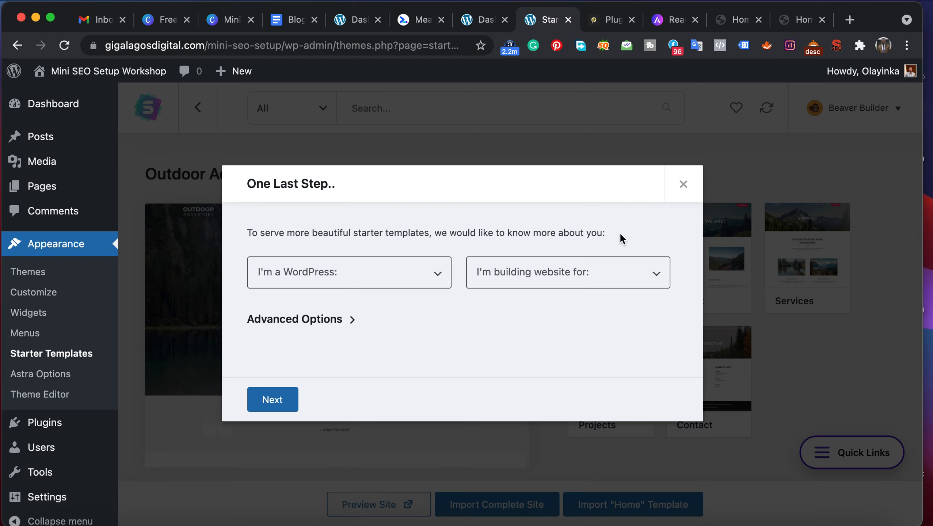
click(365, 279)
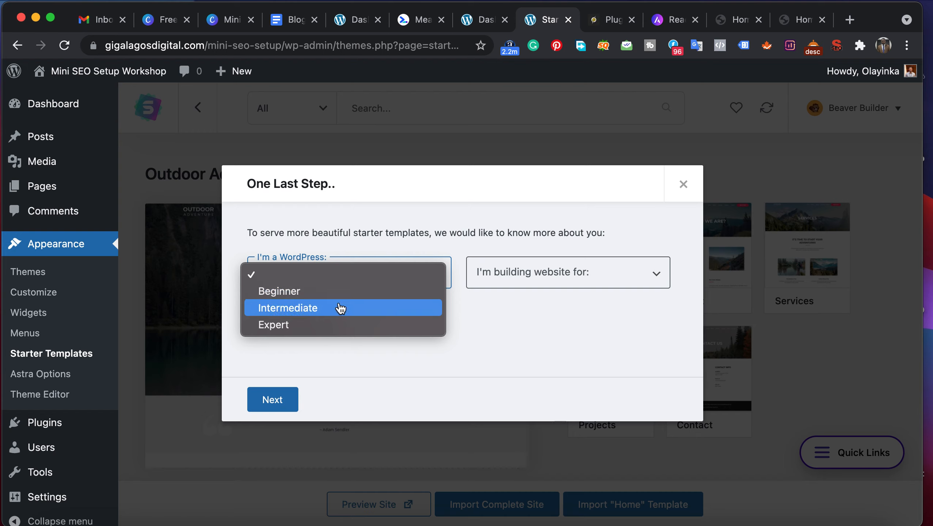
click(331, 326)
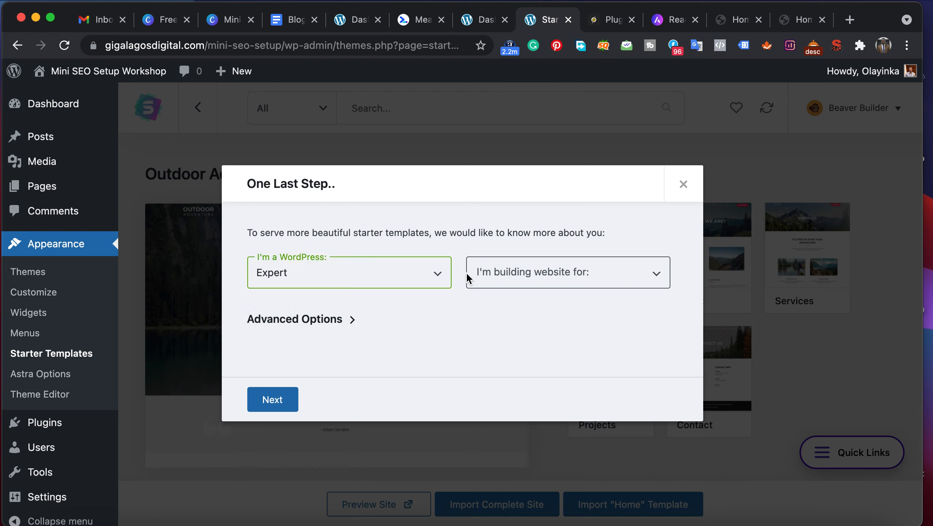
click(510, 274)
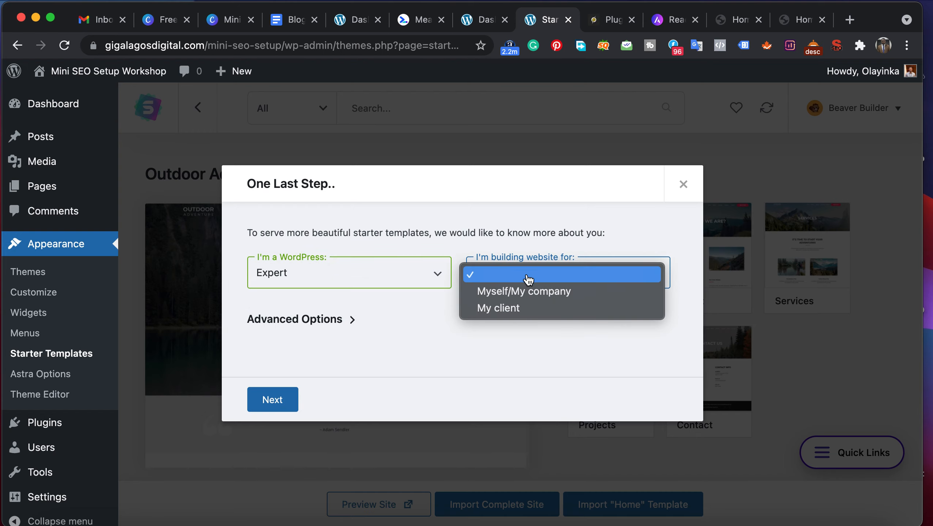
click(517, 310)
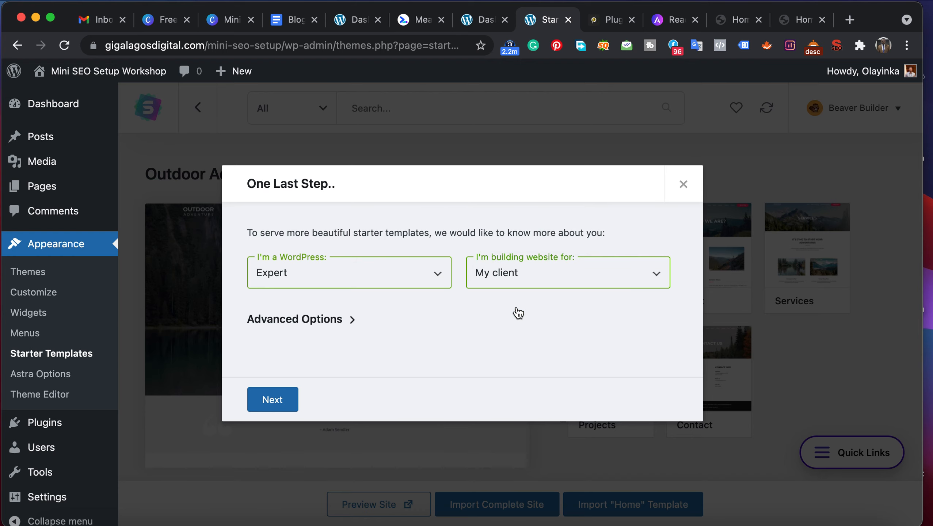
click(278, 401)
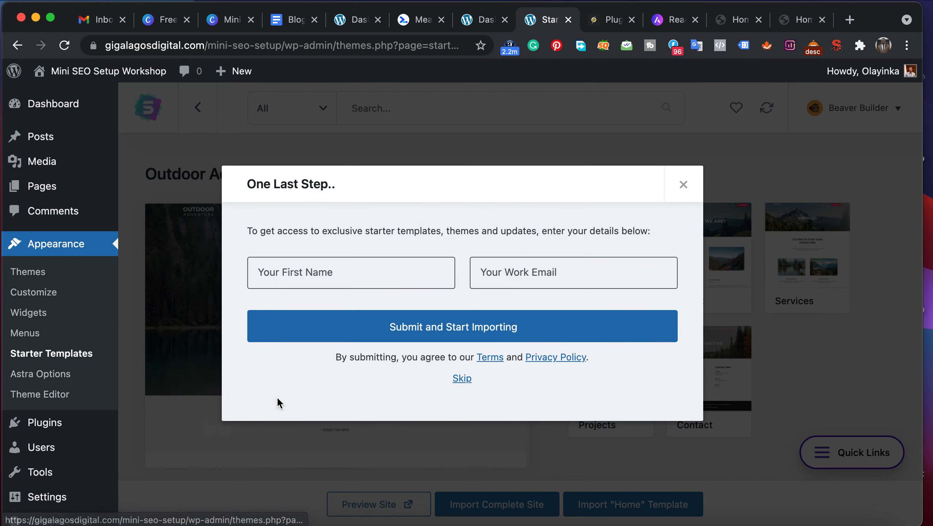
- Fill in the first name and a work email in the import details form
click(327, 273)
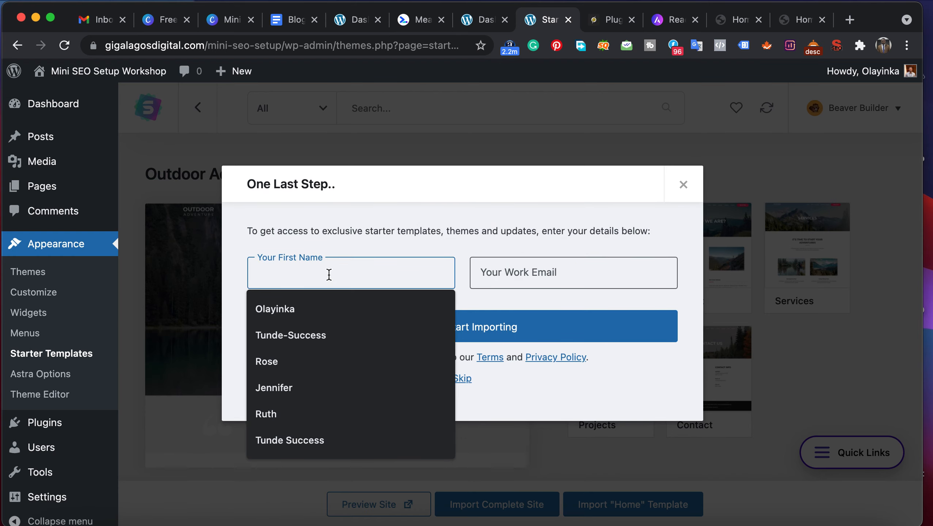
click(302, 308)
click(527, 282)
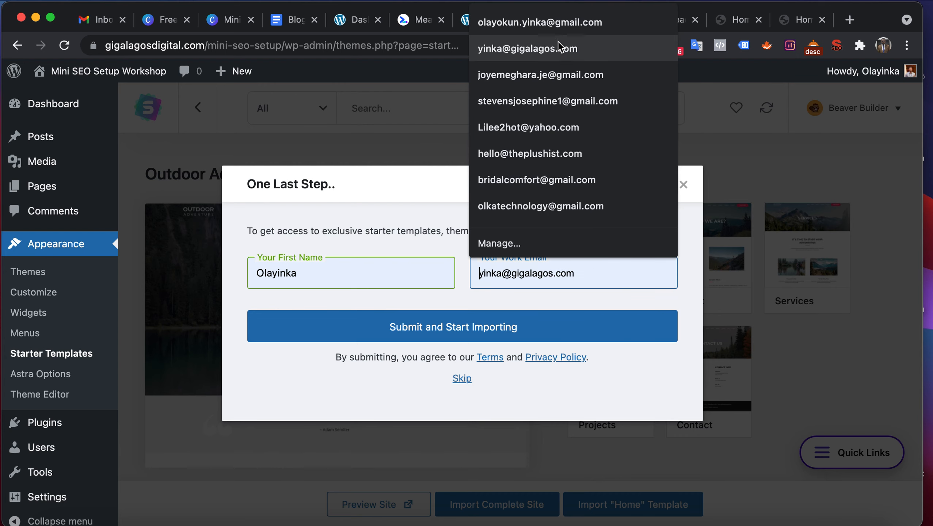
click(567, 23)
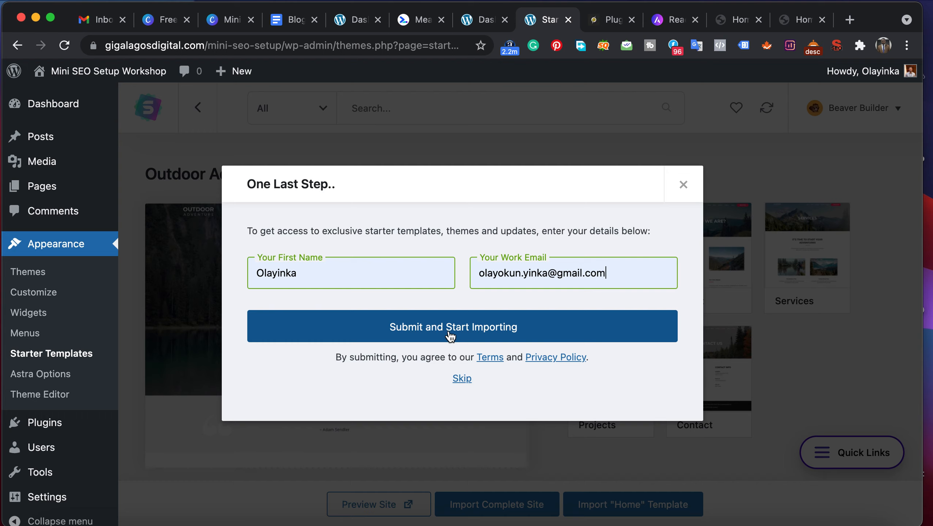
- Replace the work email with the site's business address and submit the details to start importing
click(613, 275)
drag(613, 275, 416, 270)
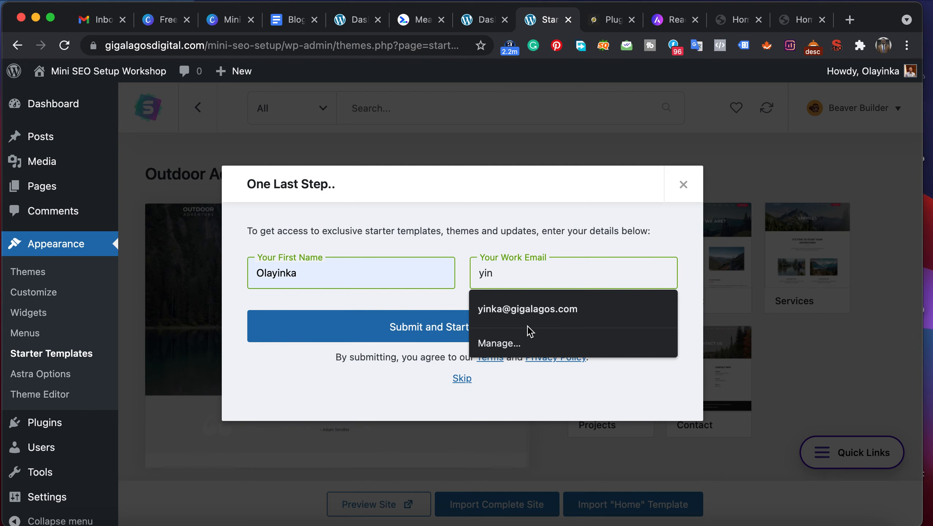
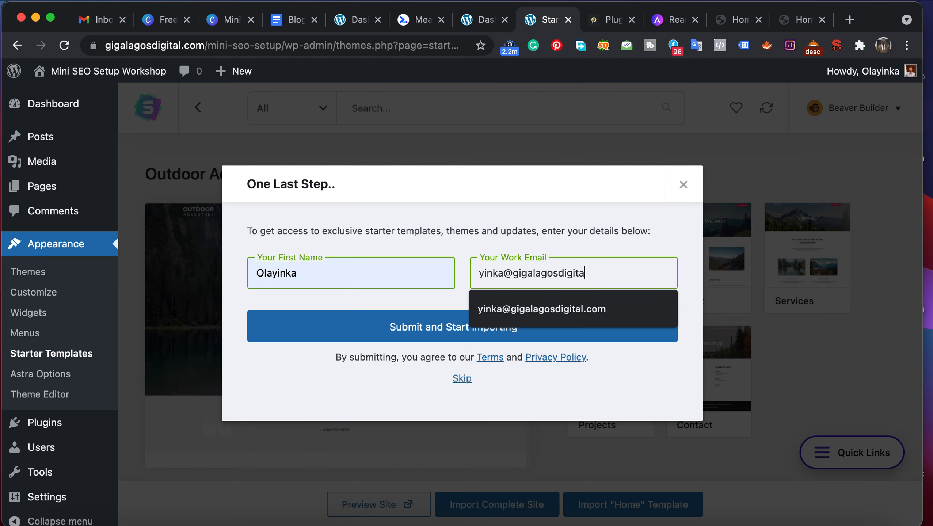
click(539, 315)
click(455, 331)
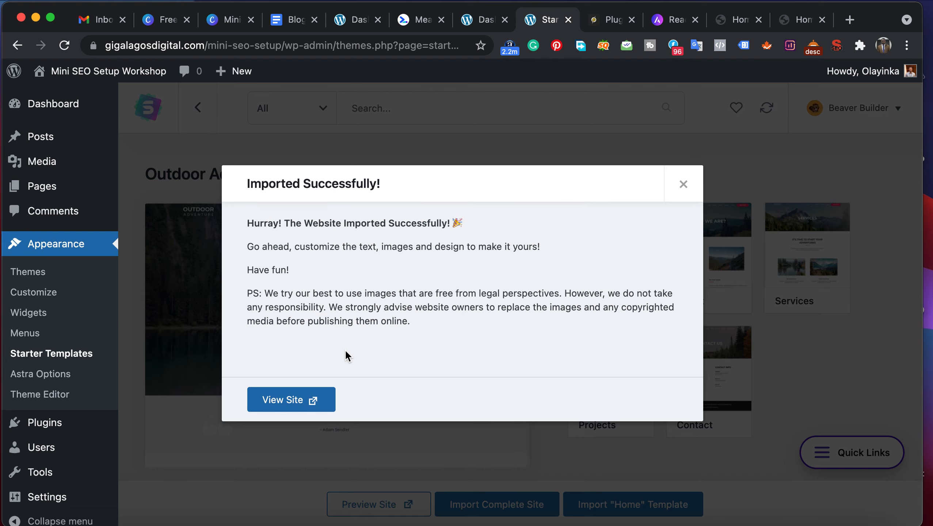
- Switch to the web.dev Measure page with the audit of the Outdoor Adventure demo site
click(412, 20)
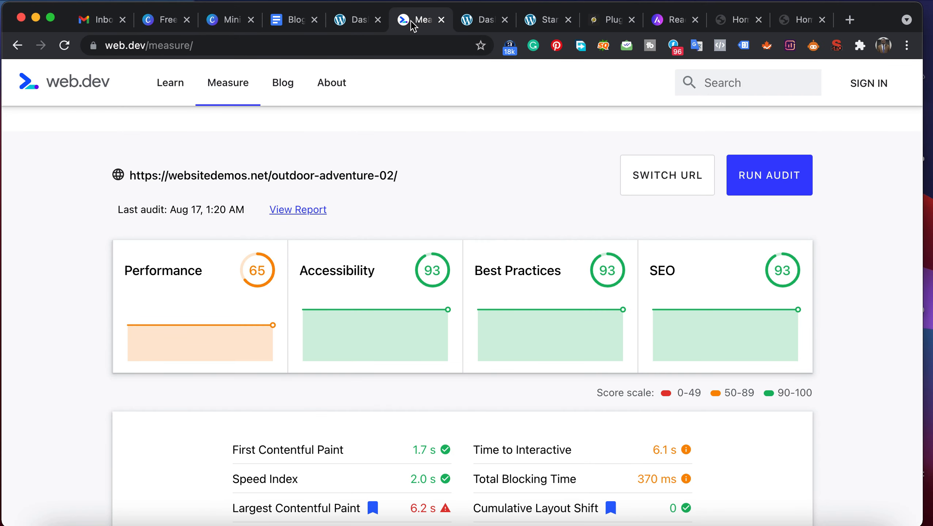
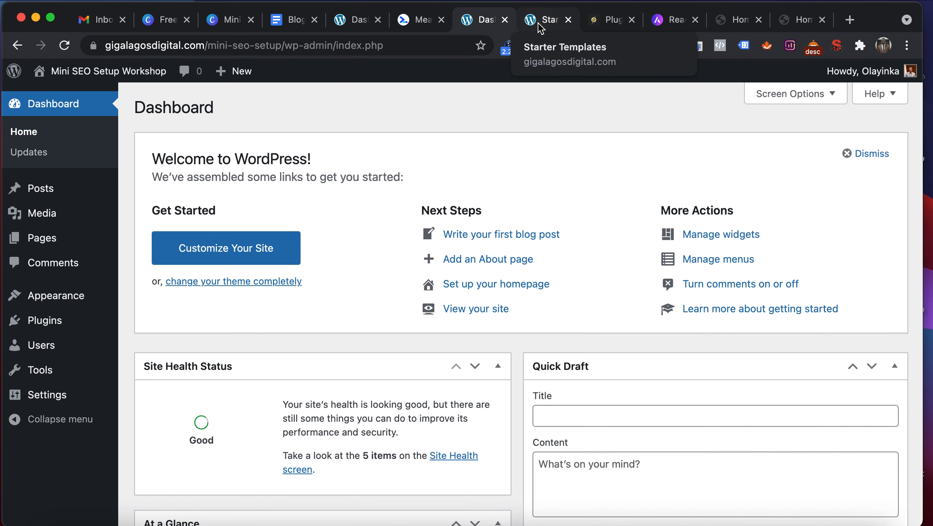
- Open the imported Outdoor Adventure site from the Starter Templates success message and look through its home page
click(537, 22)
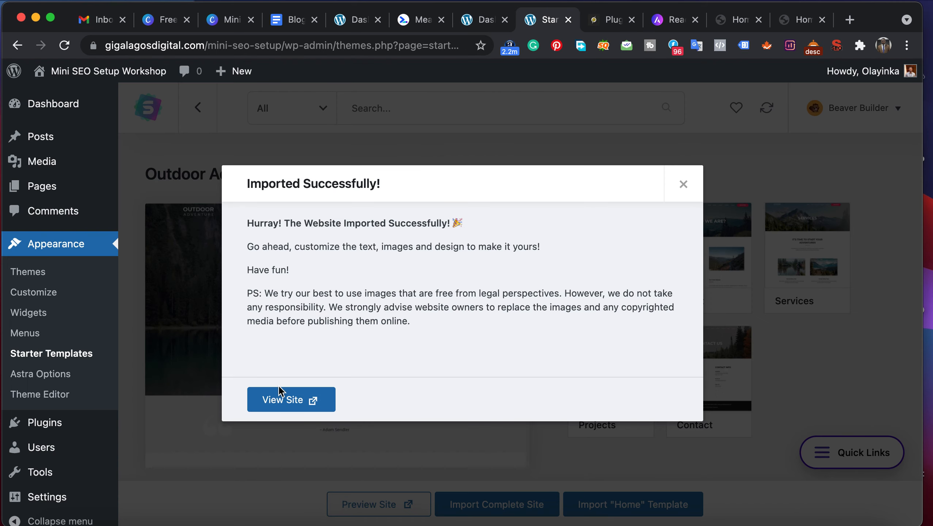
click(280, 396)
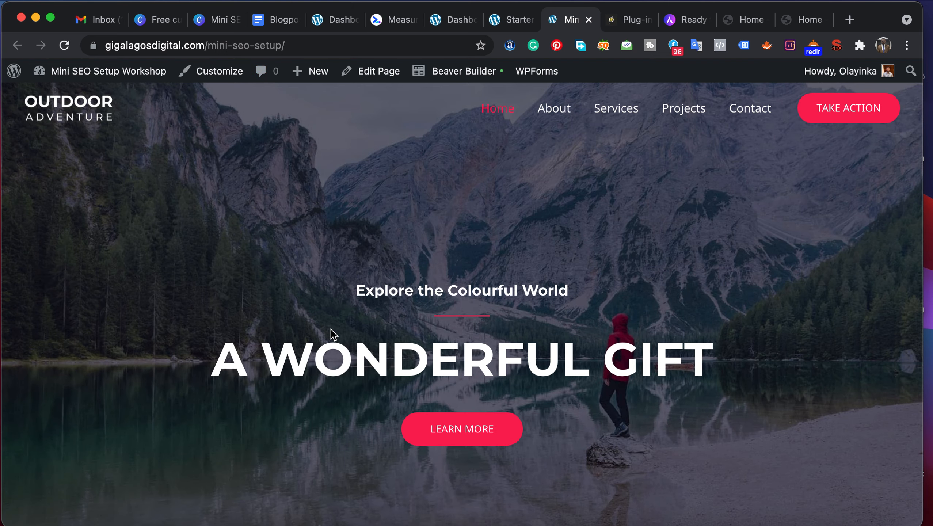
scroll(331, 330, down, 15)
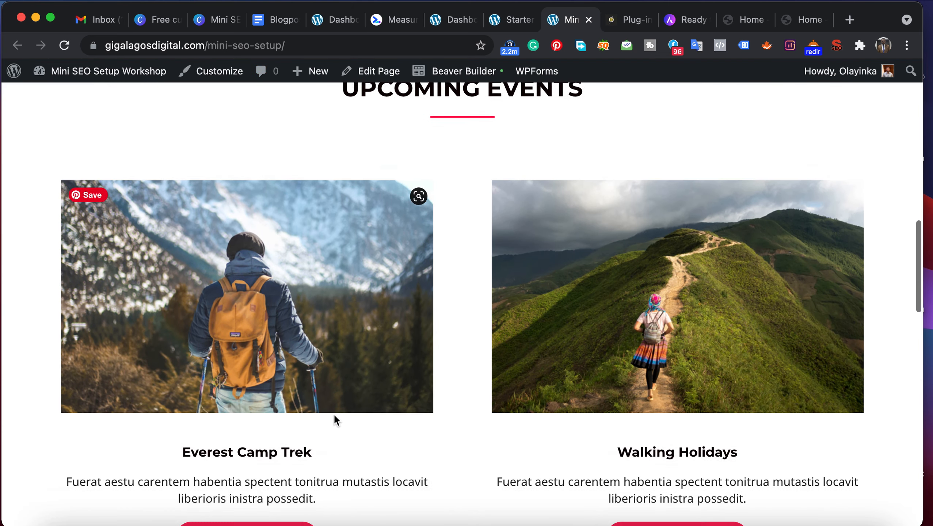
scroll(334, 416, down, 15)
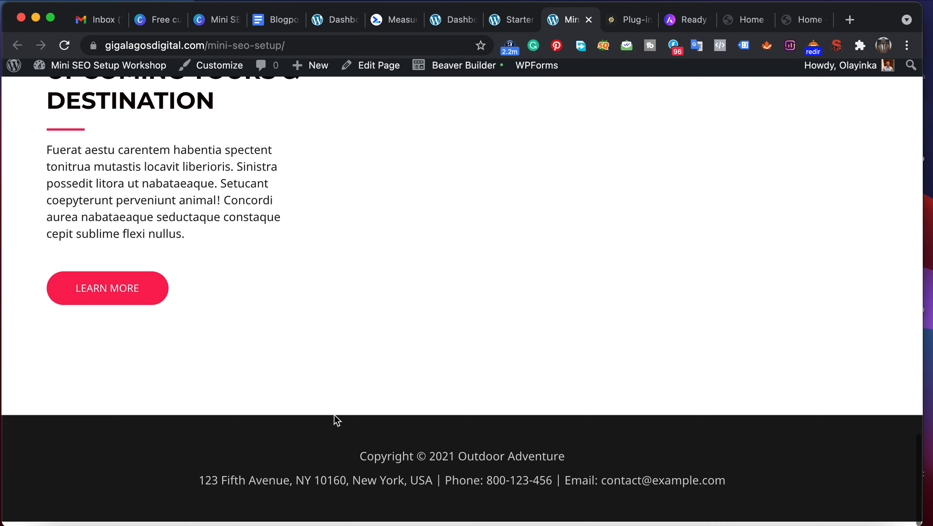
scroll(334, 414, up, 15)
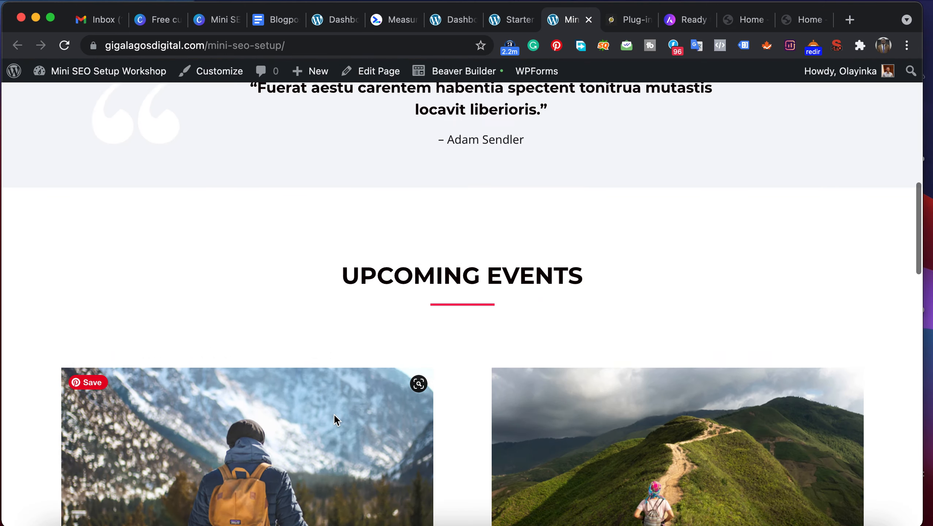
scroll(334, 415, up, 15)
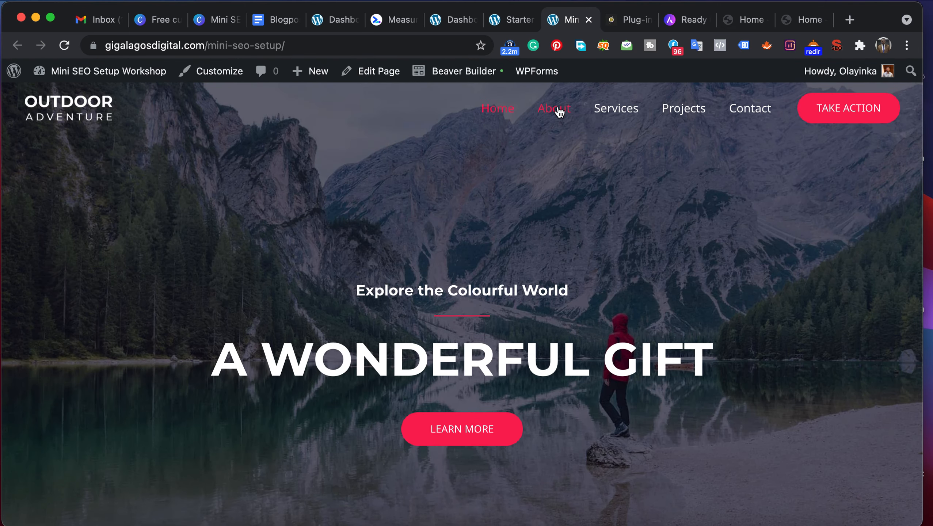
- Open the About page of the imported site and look through its mission and core values sections
click(553, 108)
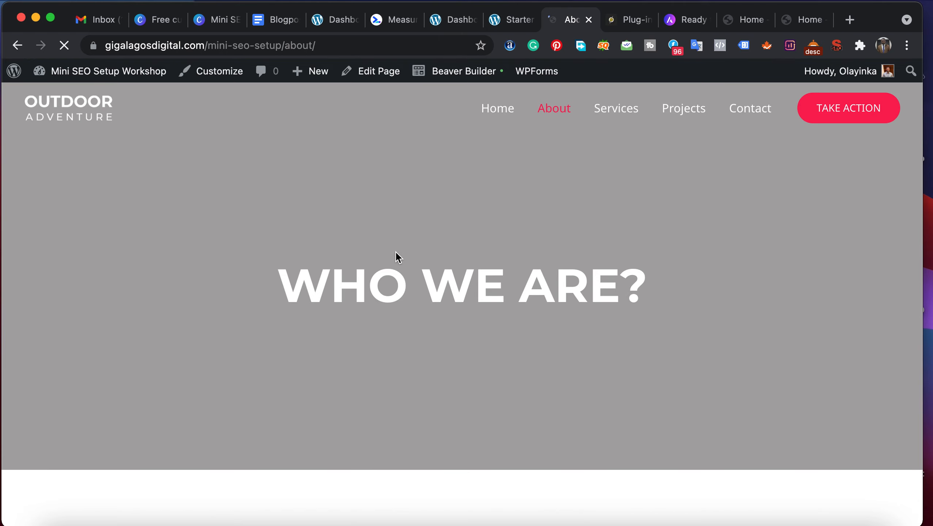
scroll(414, 293, down, 3)
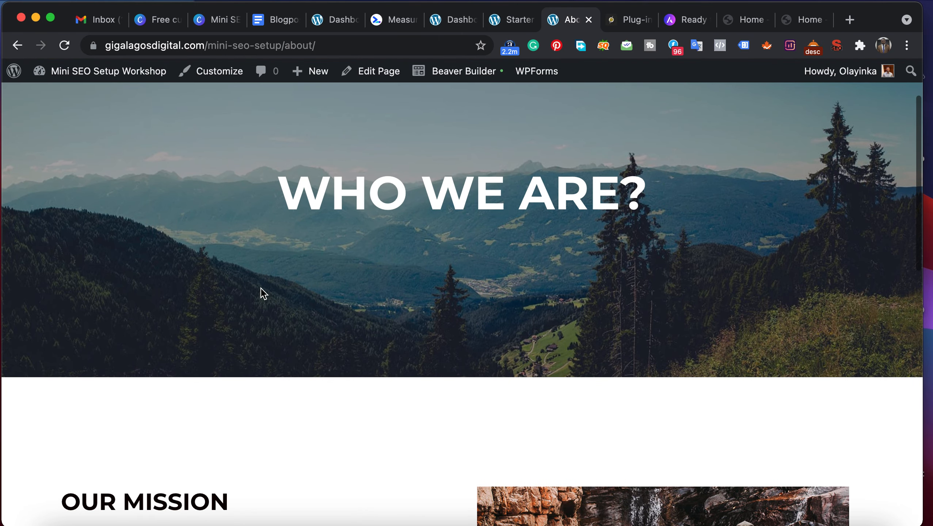
scroll(269, 269, down, 10)
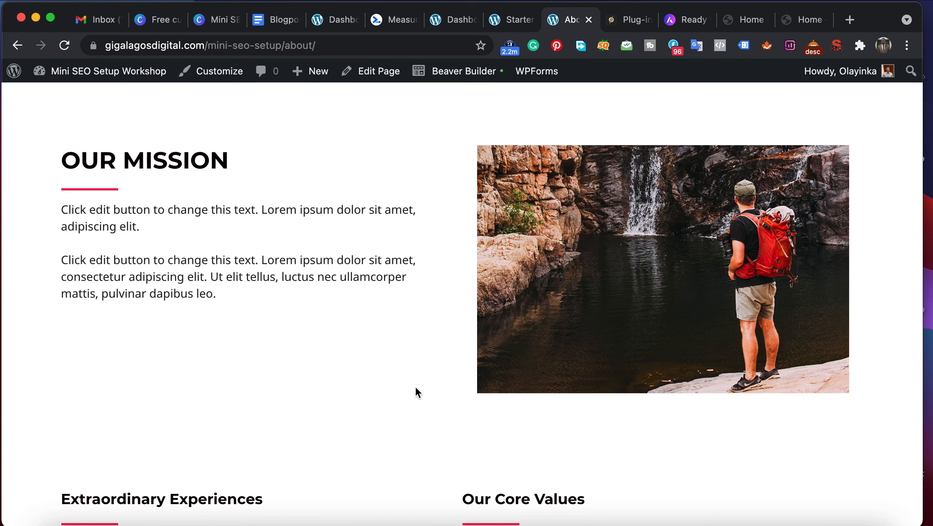
mouse_move(600, 345)
scroll(605, 333, down, 9)
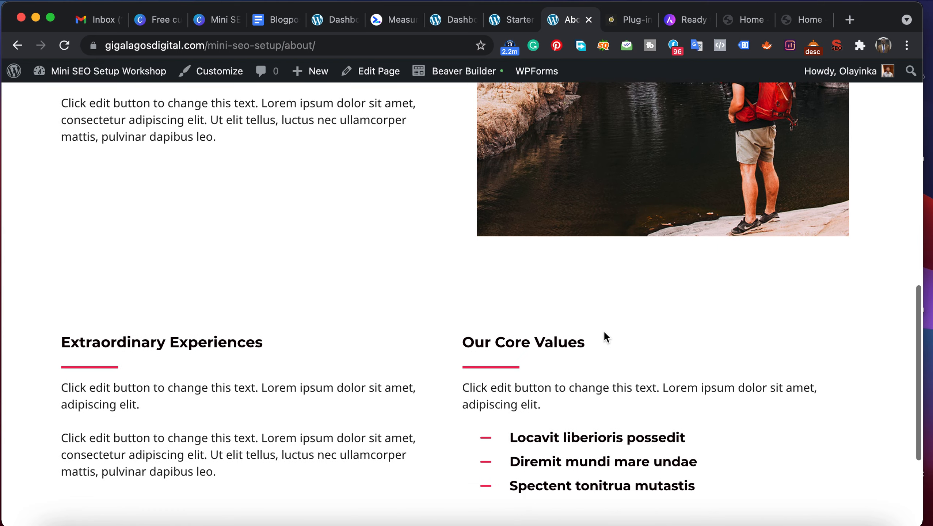
scroll(603, 331, up, 20)
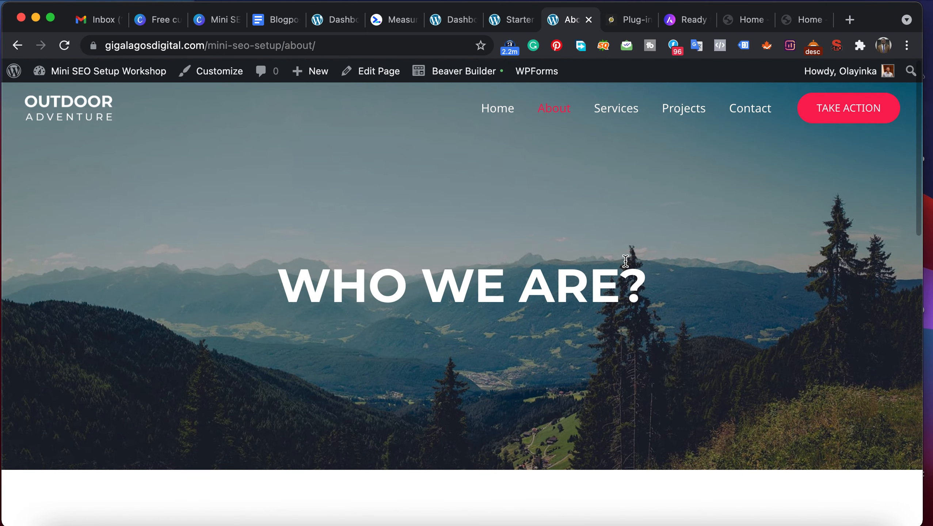
- Open the Projects page of the imported site and look through its photo galleries
click(701, 114)
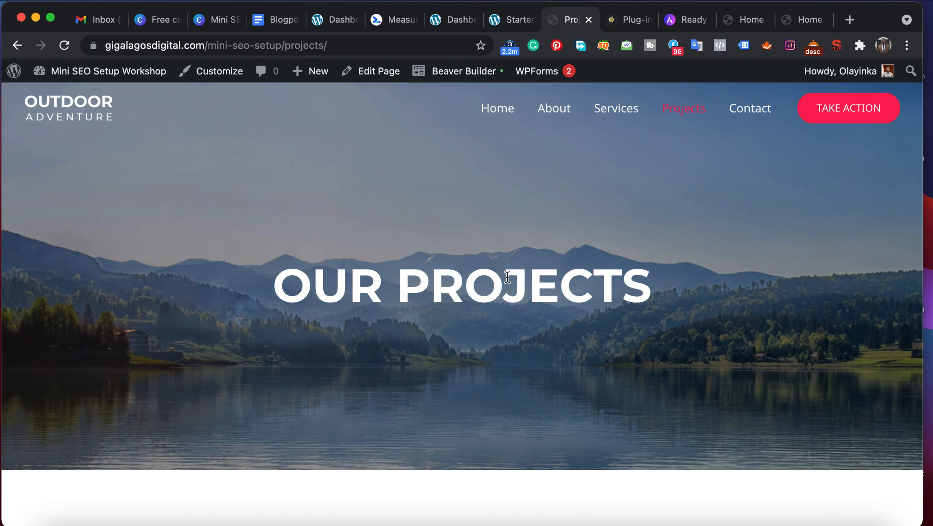
scroll(506, 276, down, 10)
scroll(143, 356, down, 10)
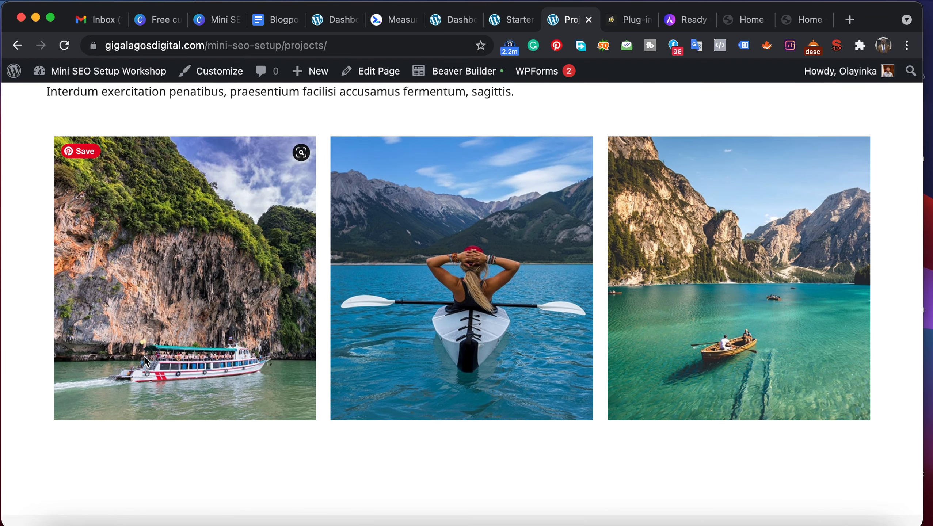
scroll(143, 356, up, 2)
scroll(144, 355, down, 10)
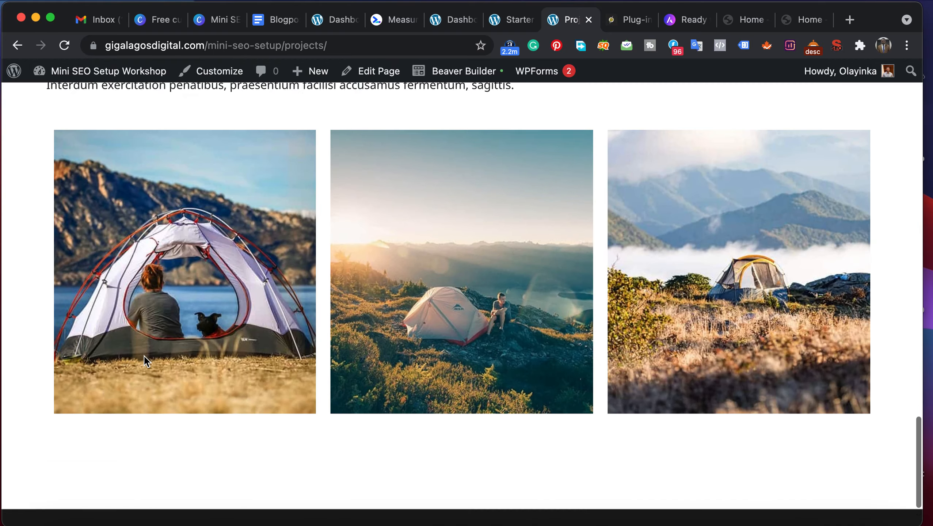
scroll(144, 356, up, 3)
scroll(144, 356, up, 15)
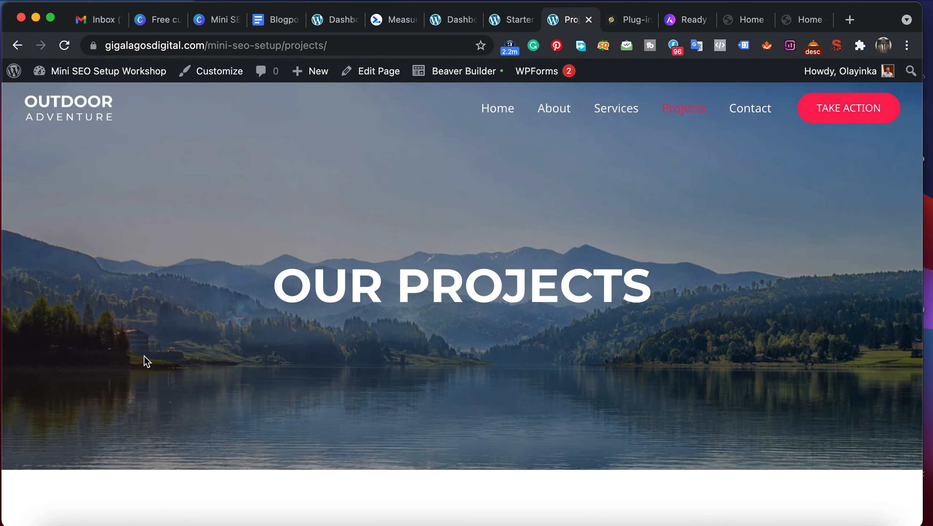
- Return to the imported site's home page and view its hero section
click(64, 120)
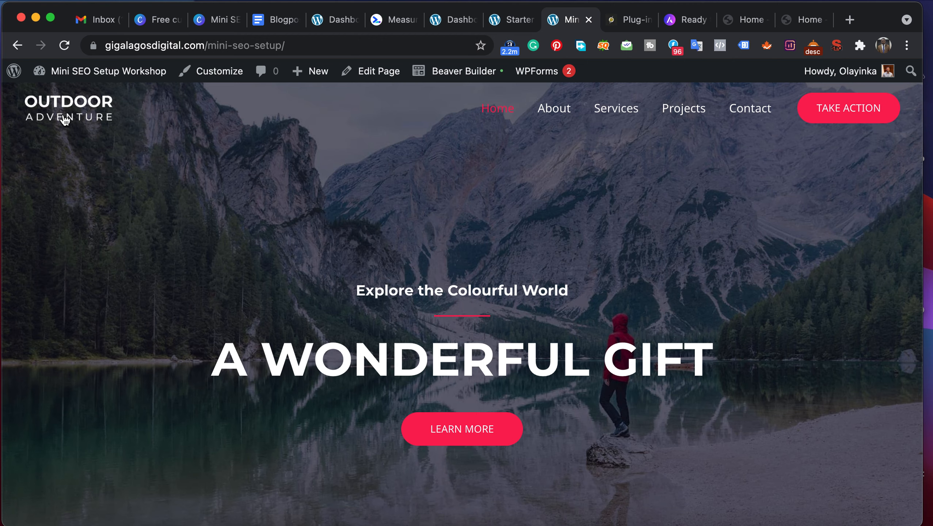
scroll(193, 289, down, 3)
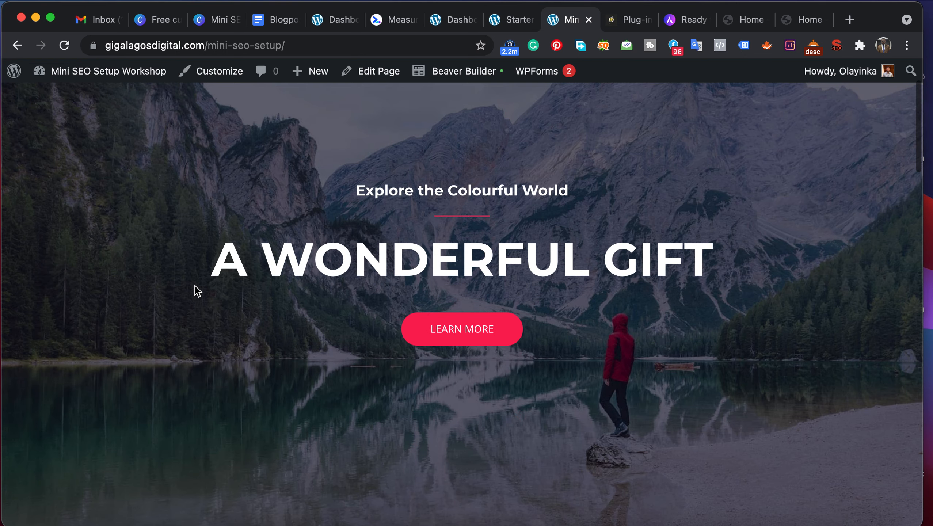
scroll(193, 290, up, 3)
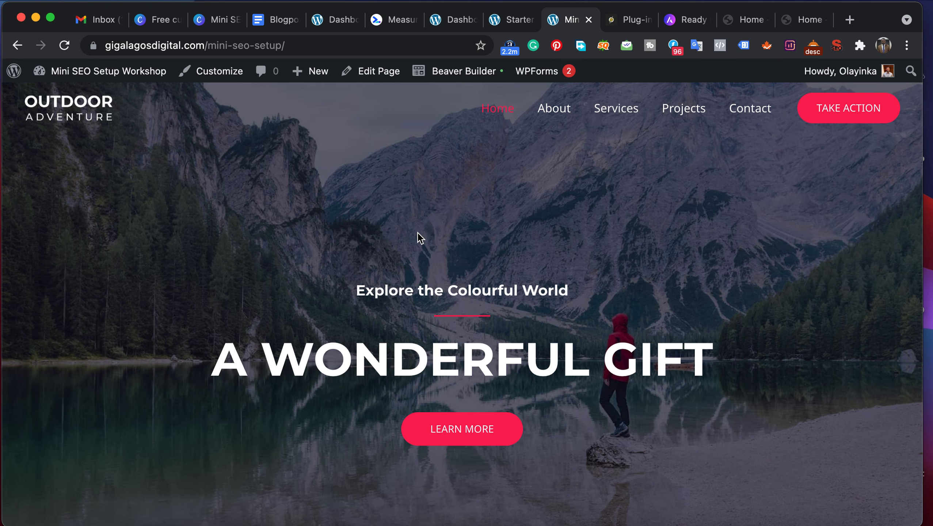
- Go from the live site to the WordPress dashboard and open the page for adding new plugins
mouse_move(79, 70)
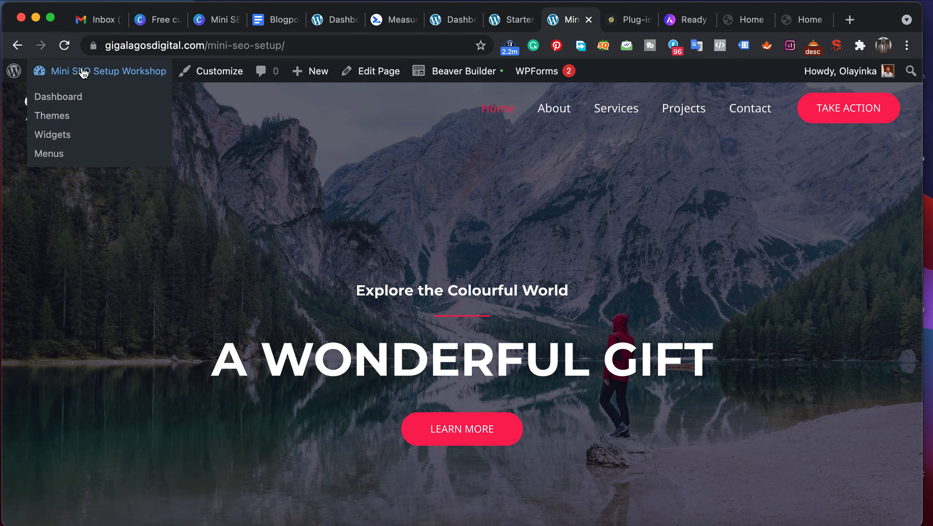
click(59, 103)
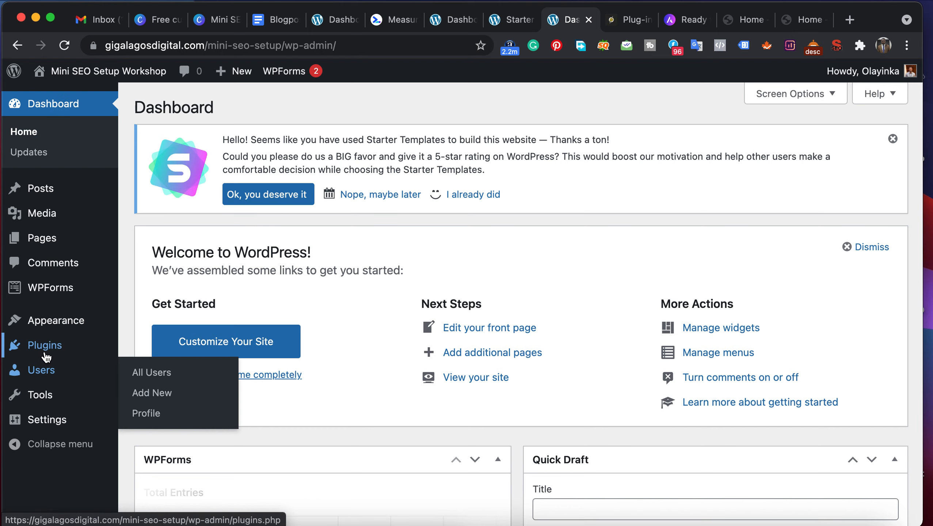
mouse_move(45, 357)
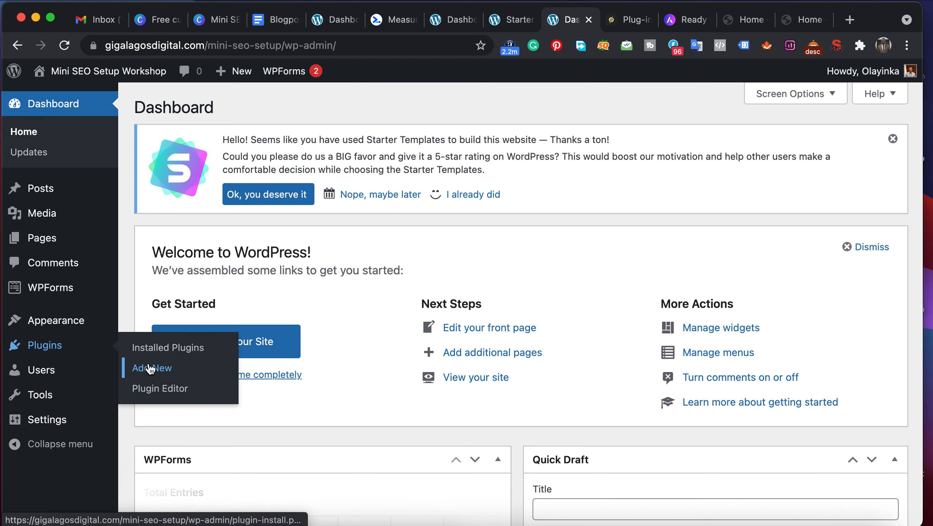
click(150, 368)
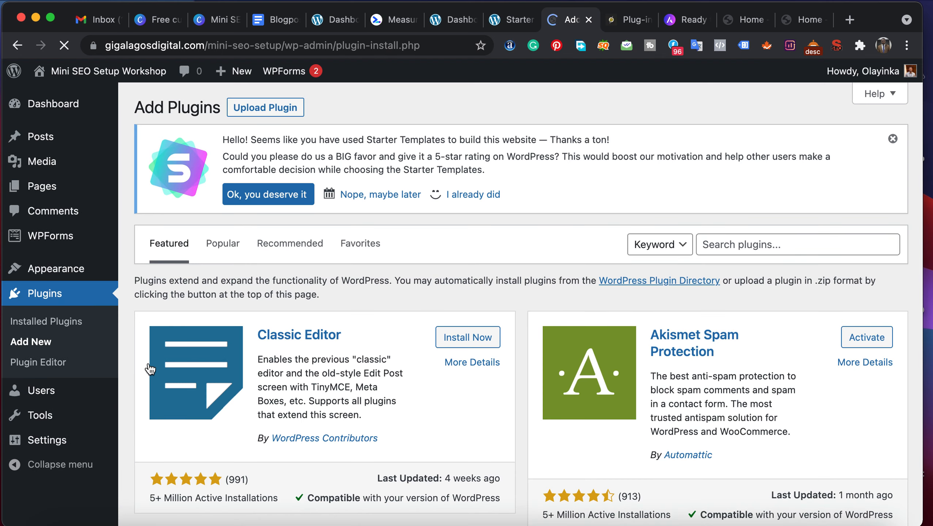
- Search the plugin directory for Yoast and install the Yoast SEO plugin
click(741, 246)
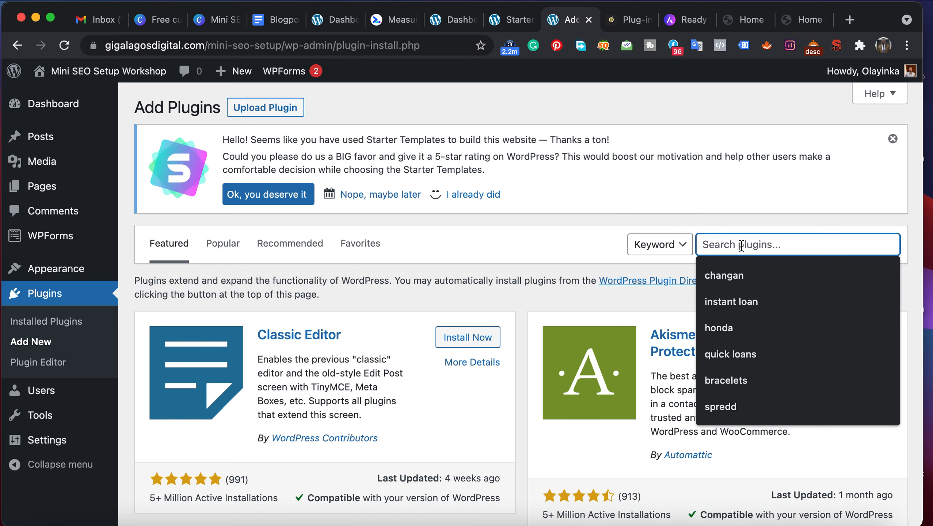
text(Yoast)
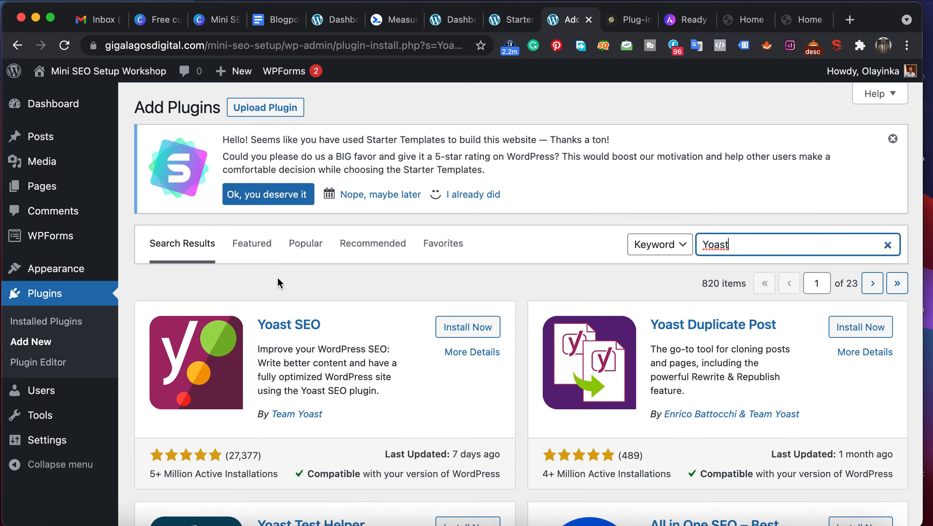
click(453, 330)
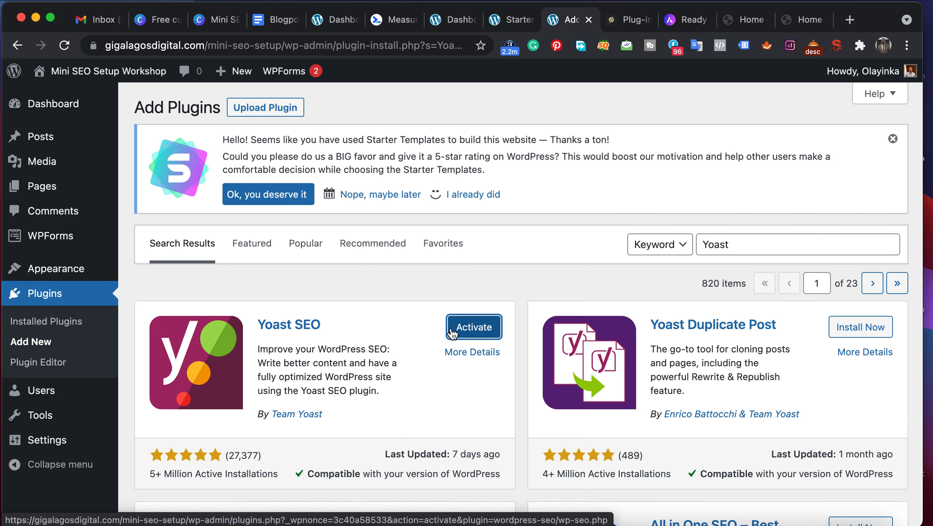
- Replace the plugin search term with "All in one seo"
drag(737, 242, 685, 242)
text(All)
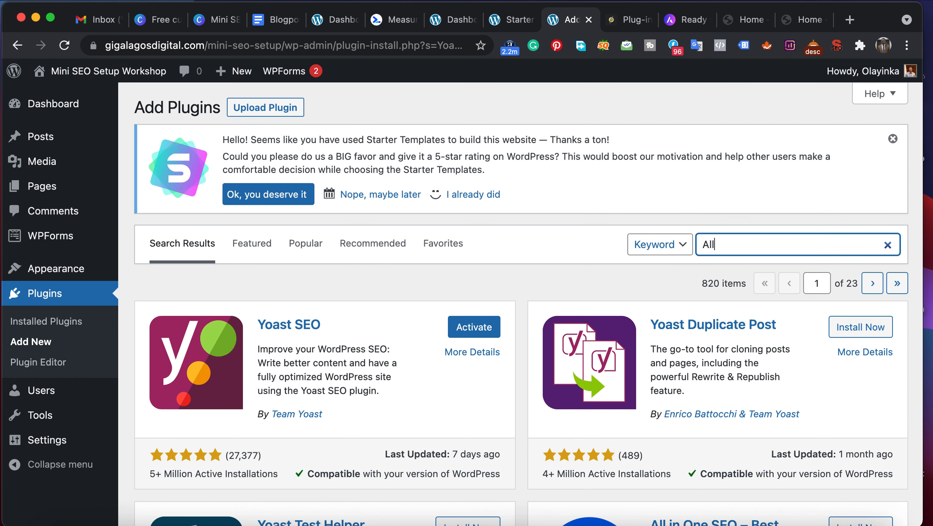
text( in one)
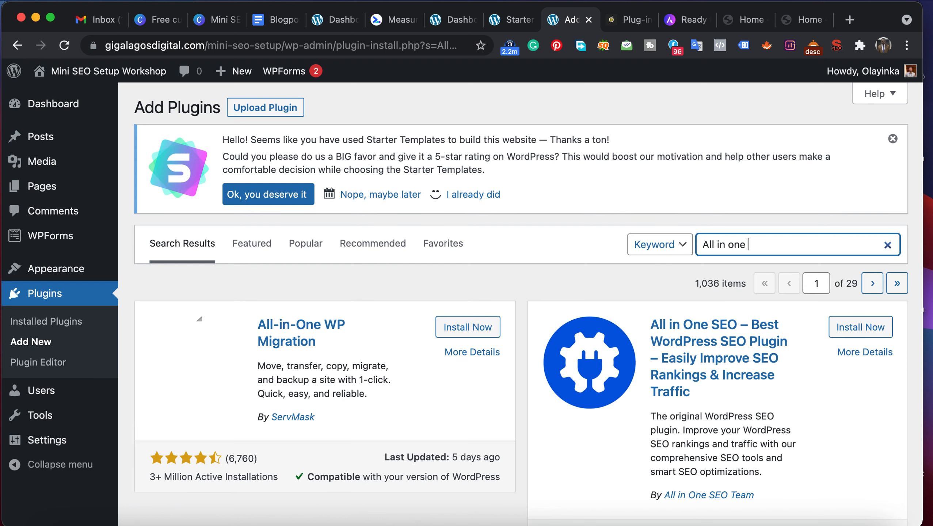
text( seo)
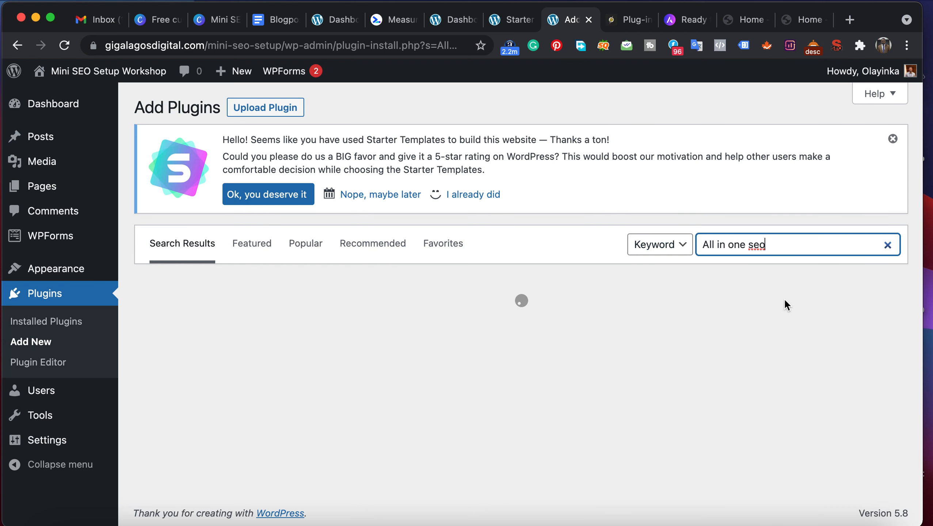
- Compare the ratings and active installations of All in One SEO, Yoast SEO, Rank Math SEO and SEOPress
scroll(302, 367, down, 2)
scroll(302, 367, down, 1)
scroll(302, 367, up, 2)
scroll(304, 367, down, 2)
scroll(305, 367, down, 2)
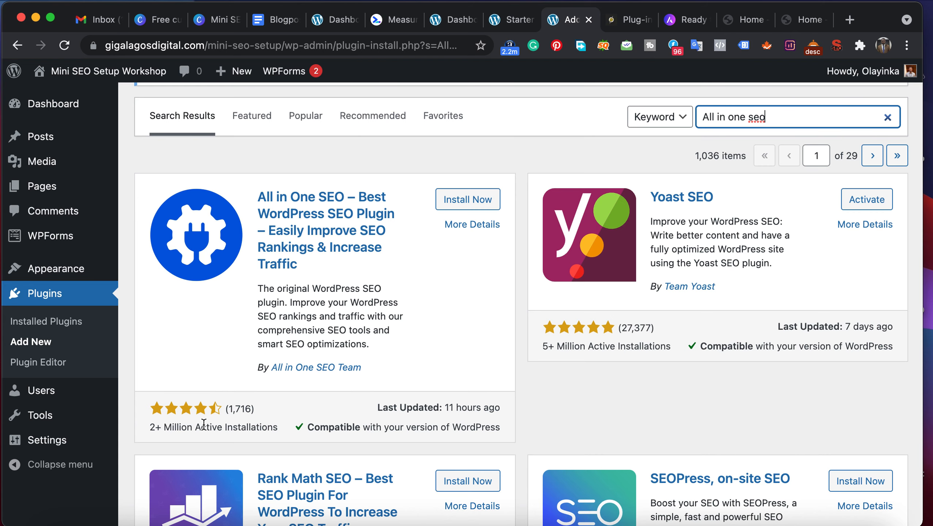
scroll(203, 423, down, 5)
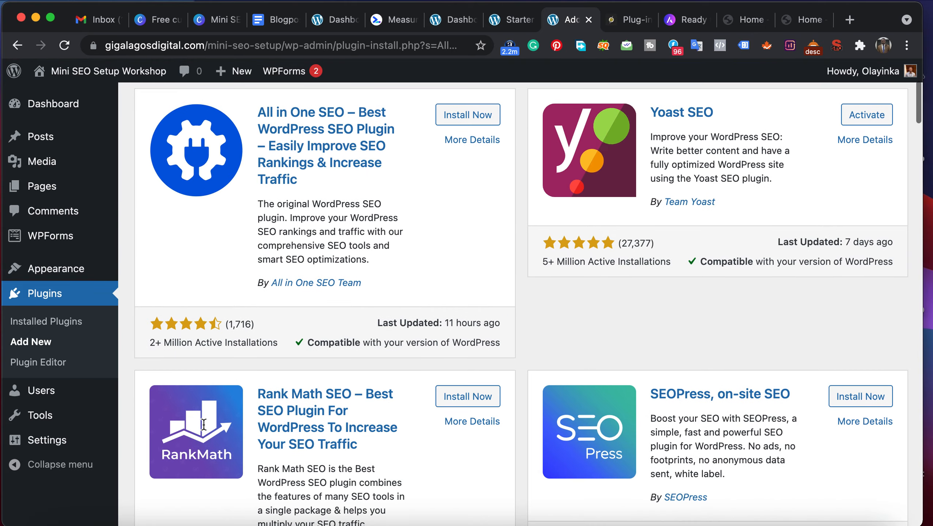
scroll(203, 423, down, 1)
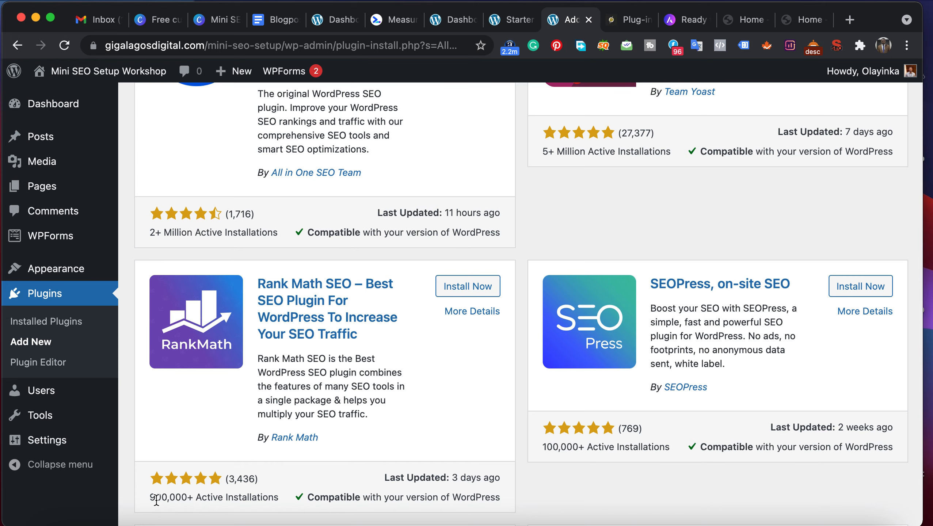
scroll(230, 400, up, 8)
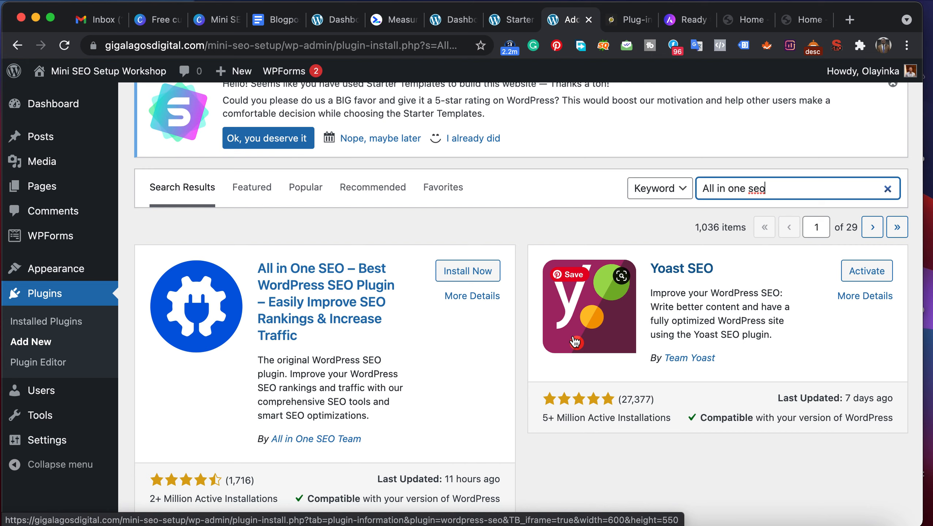
scroll(575, 341, down, 5)
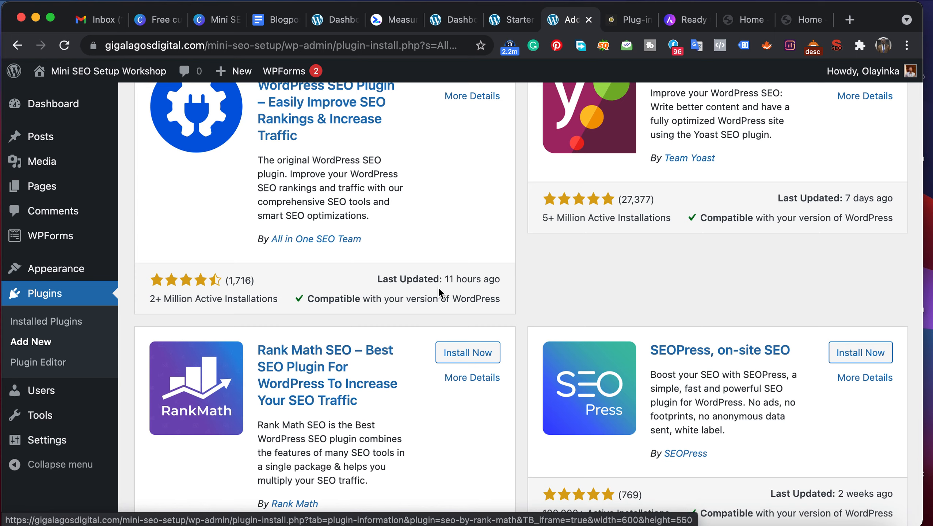
- Start installing the Rank Math SEO plugin from the search results
scroll(524, 157, up, 5)
scroll(437, 391, down, 4)
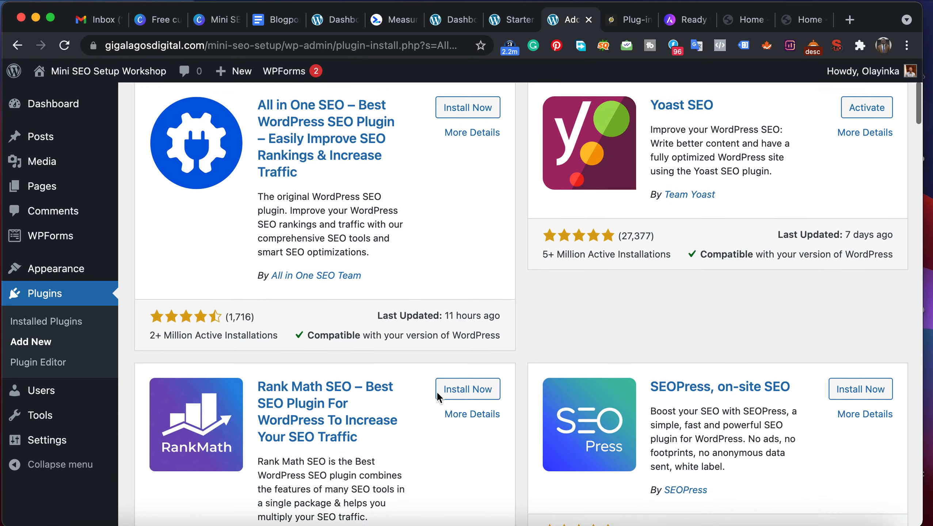
click(467, 383)
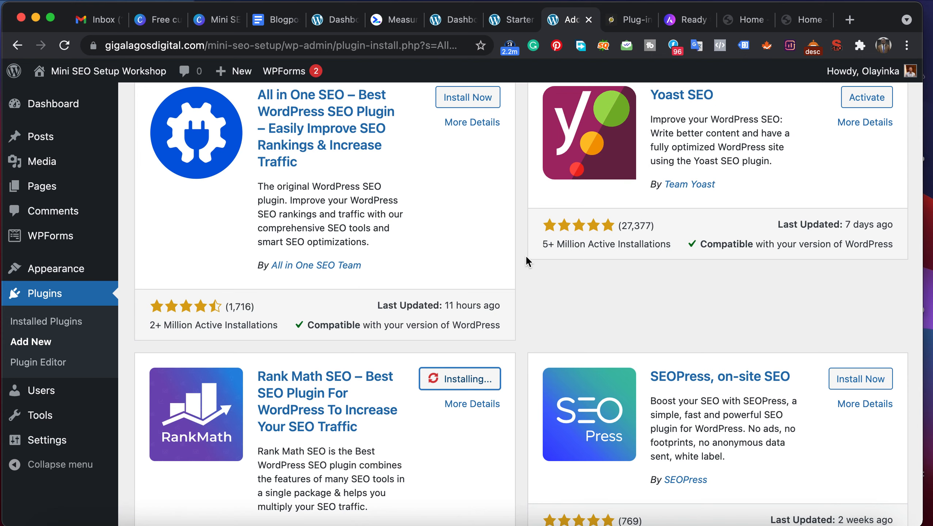
- Activate the Yoast SEO plugin from the search results and find its entry in the installed plugins list
scroll(306, 353, up, 3)
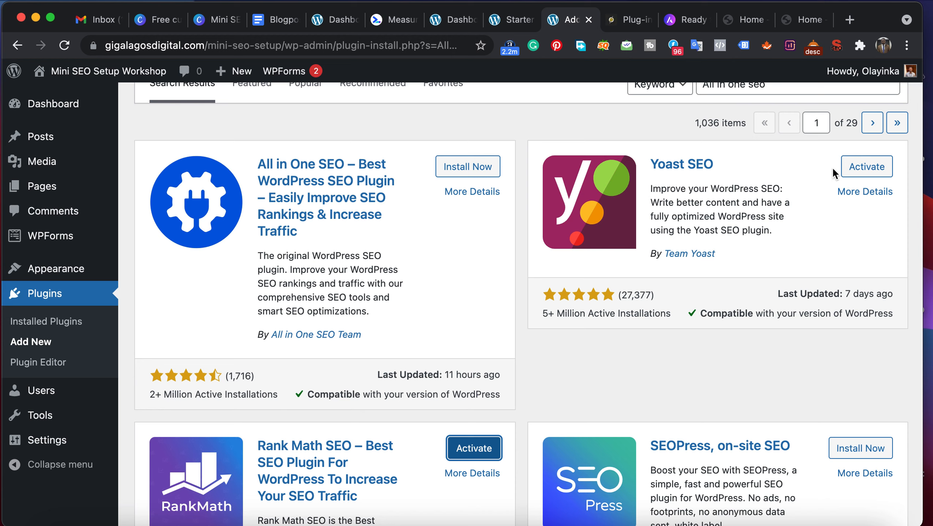
click(856, 172)
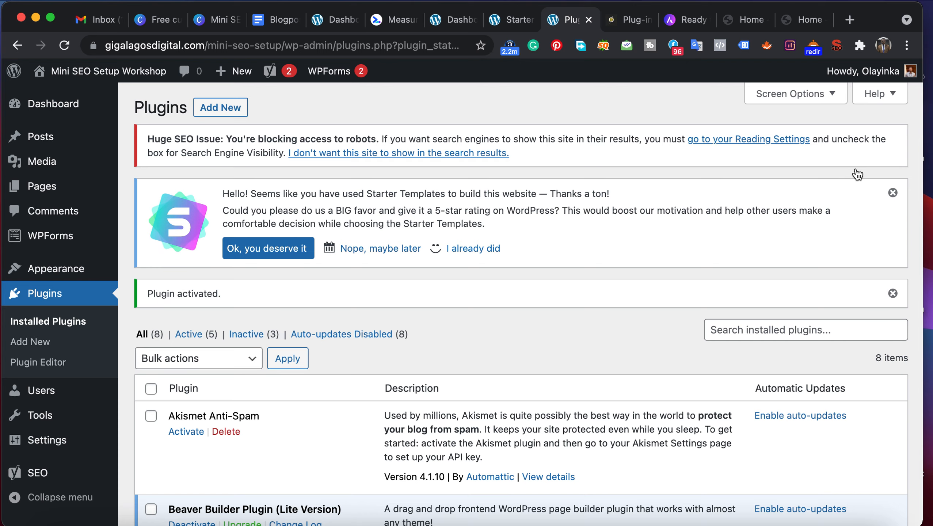
scroll(856, 174, down, 2)
scroll(857, 174, down, 7)
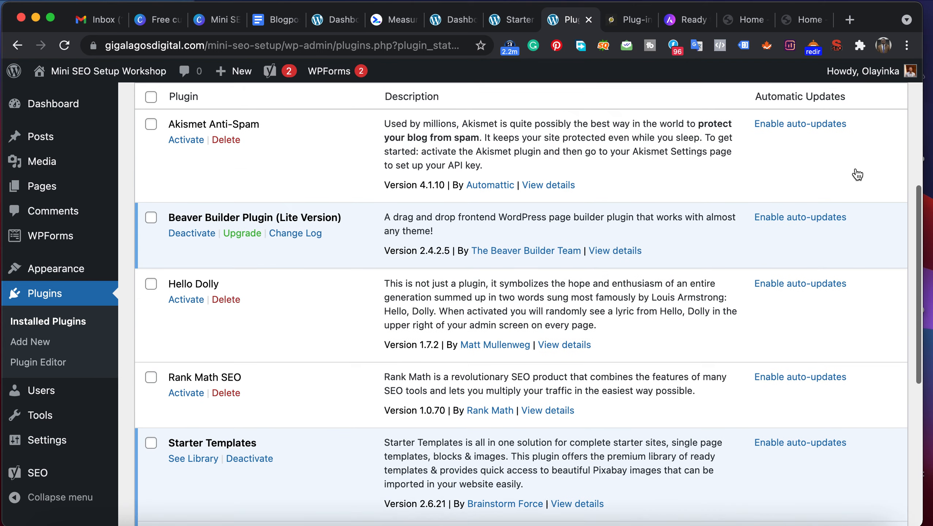
scroll(856, 175, down, 2)
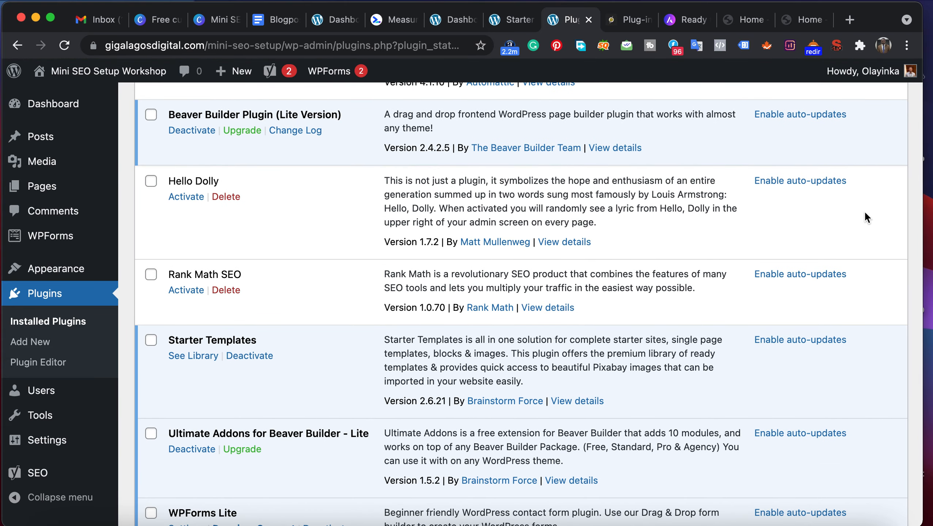
scroll(288, 320, down, 6)
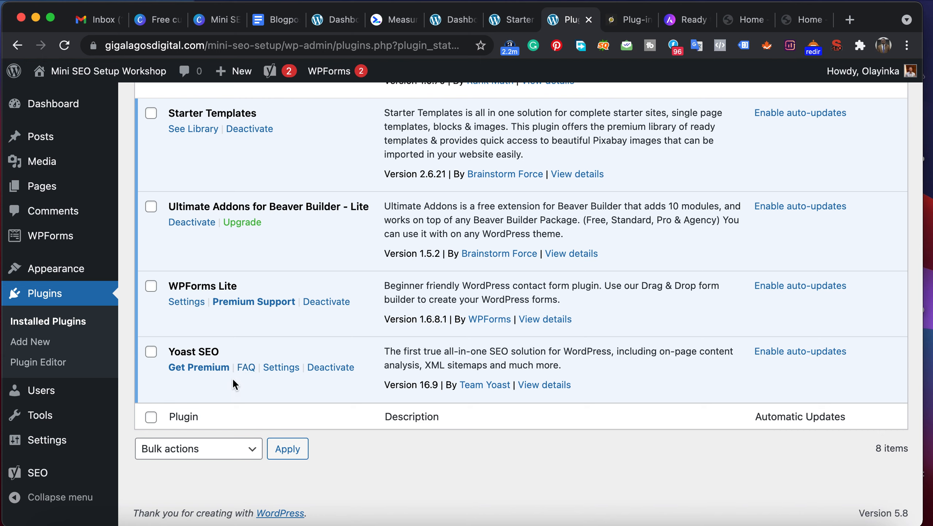
- Open the General settings page of the Yoast SEO plugin
mouse_move(49, 402)
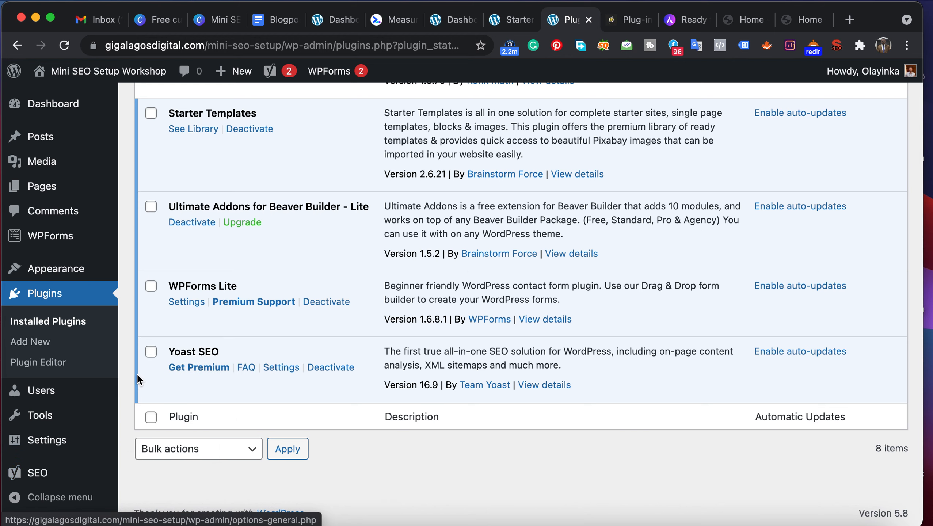
mouse_move(51, 473)
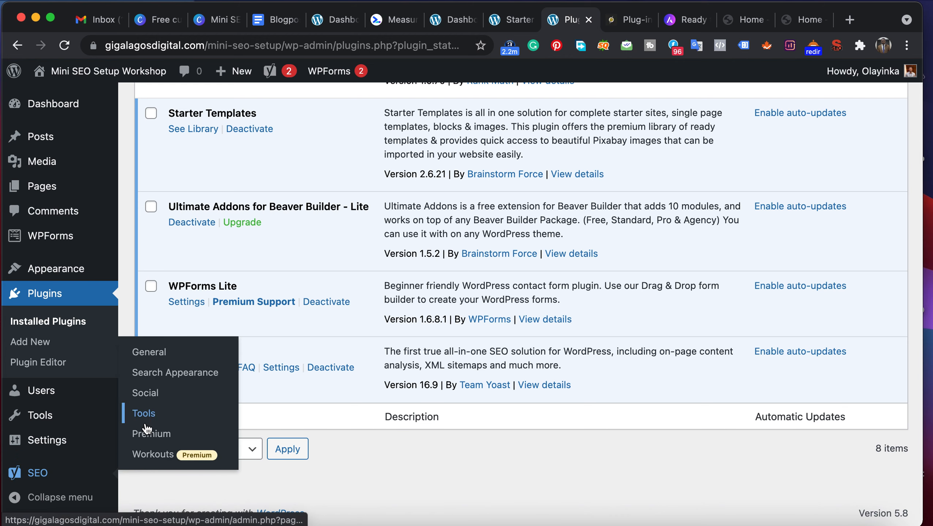
click(143, 363)
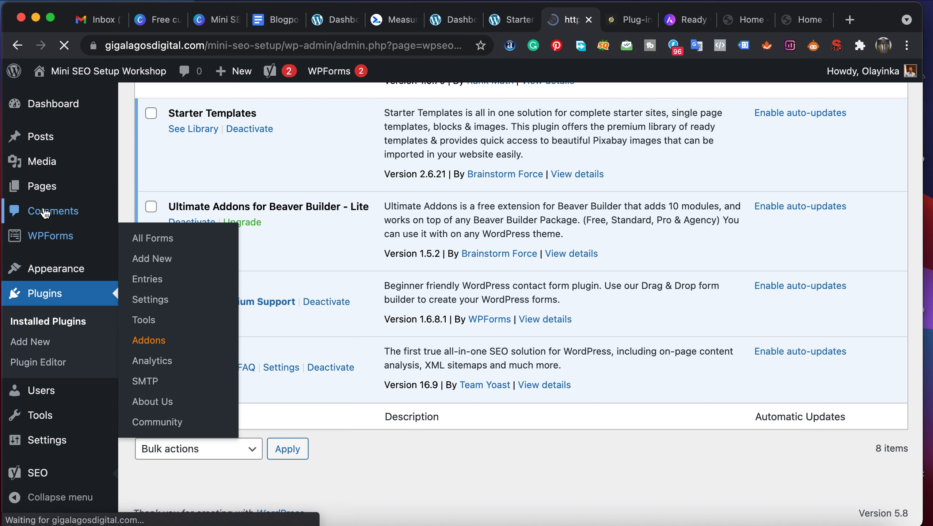
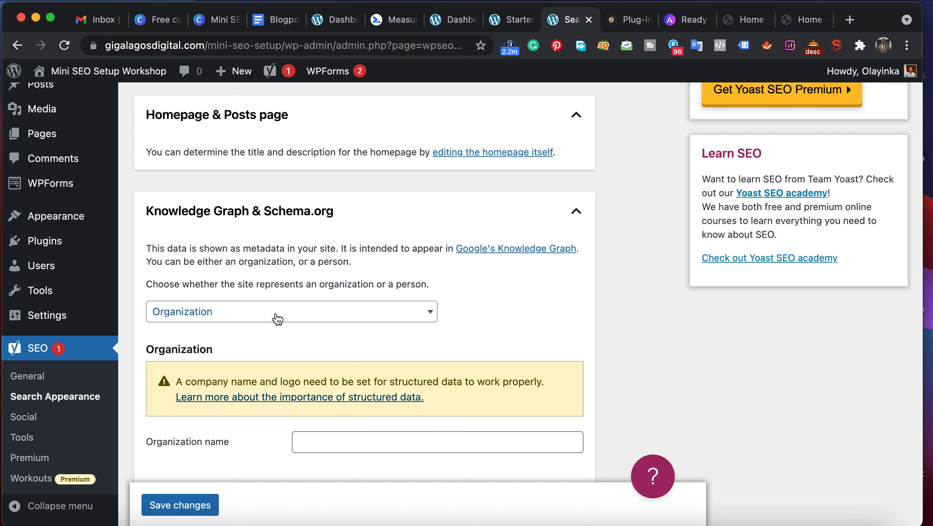
- Preview the Person settings for the site's Knowledge Graph representation, including the user choice and avatar, and return to Organization
click(277, 317)
click(242, 329)
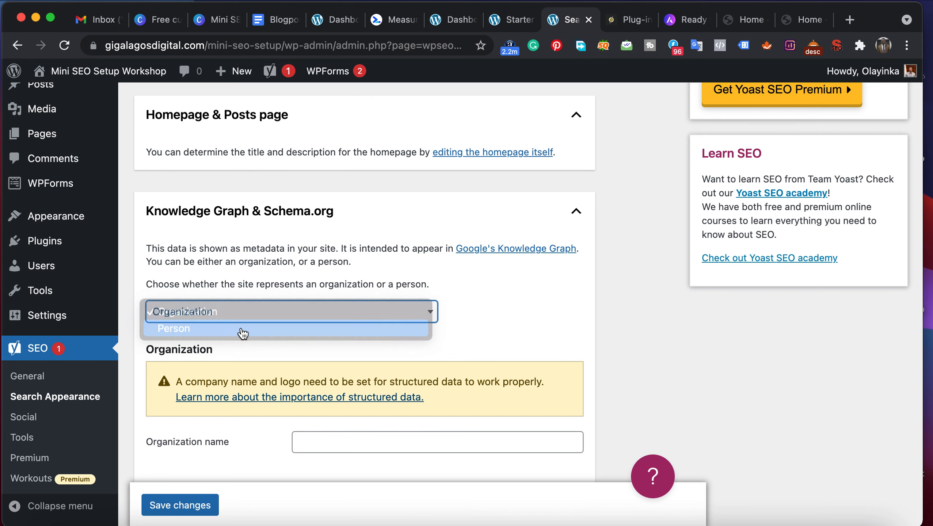
scroll(241, 329, down, 5)
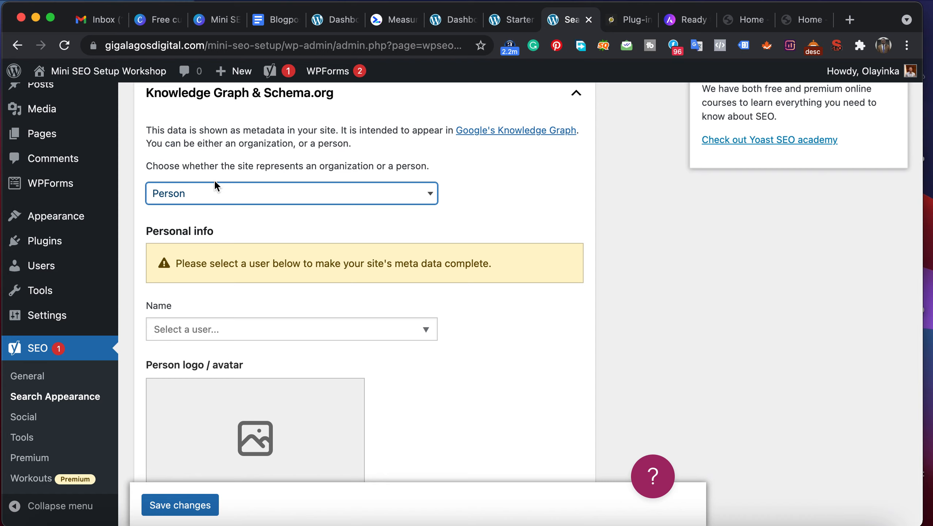
click(203, 329)
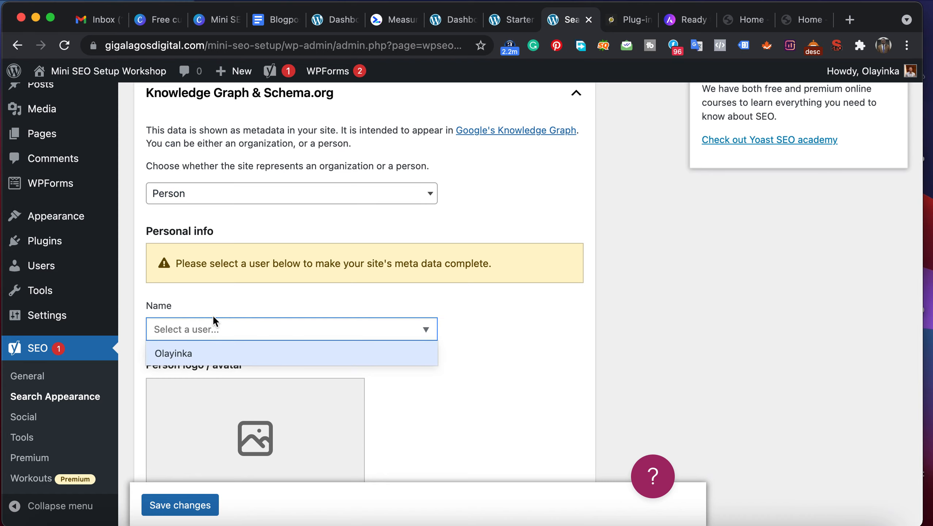
click(221, 304)
scroll(221, 303, down, 5)
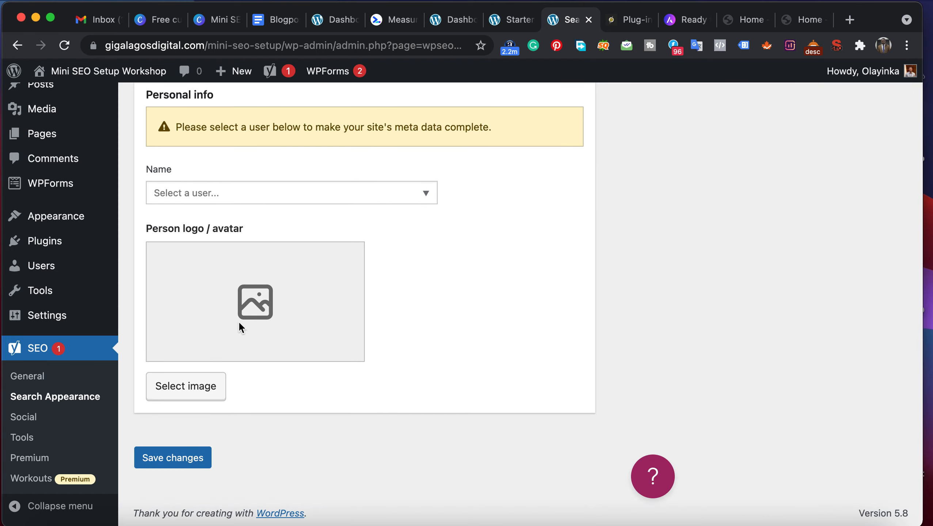
scroll(234, 322, up, 12)
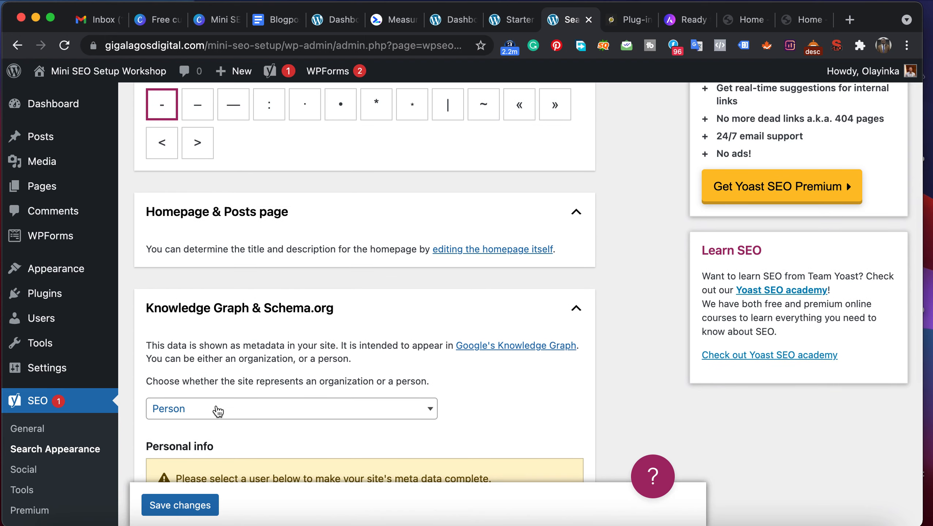
click(218, 411)
click(222, 390)
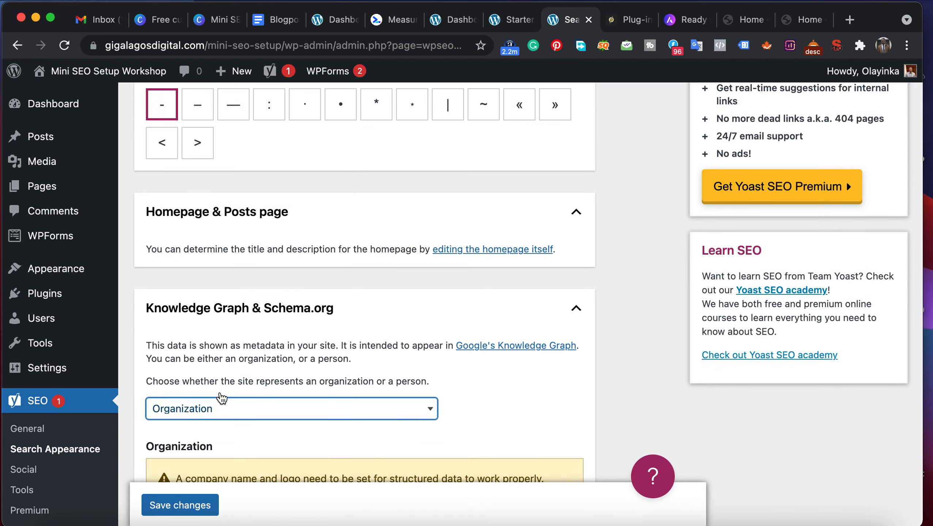
- Set the organization name to "Giga Lagos Training" in the Knowledge Graph & Schema.org settings
scroll(221, 398, down, 8)
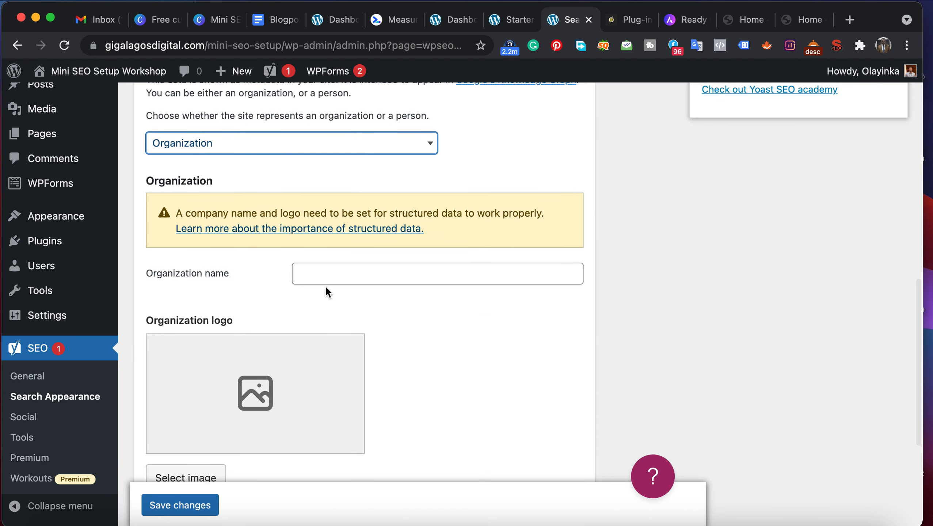
click(328, 275)
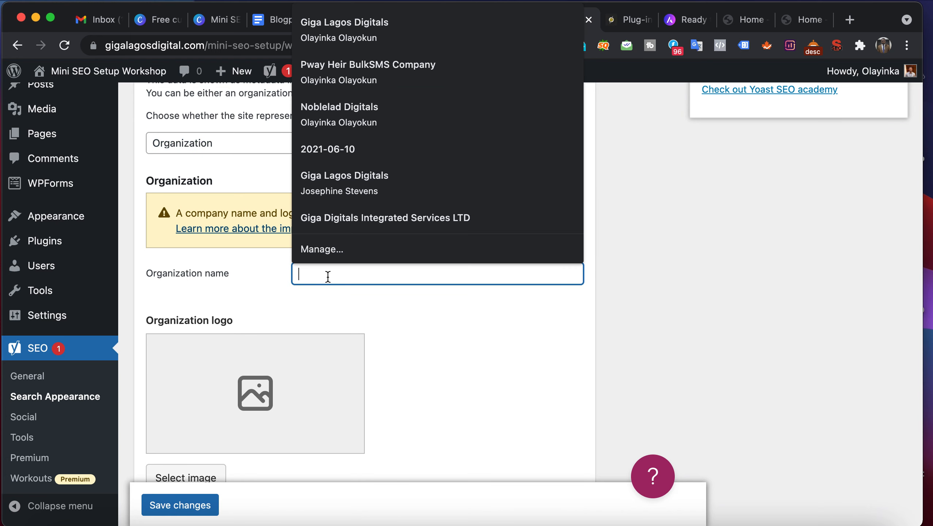
text(Giga)
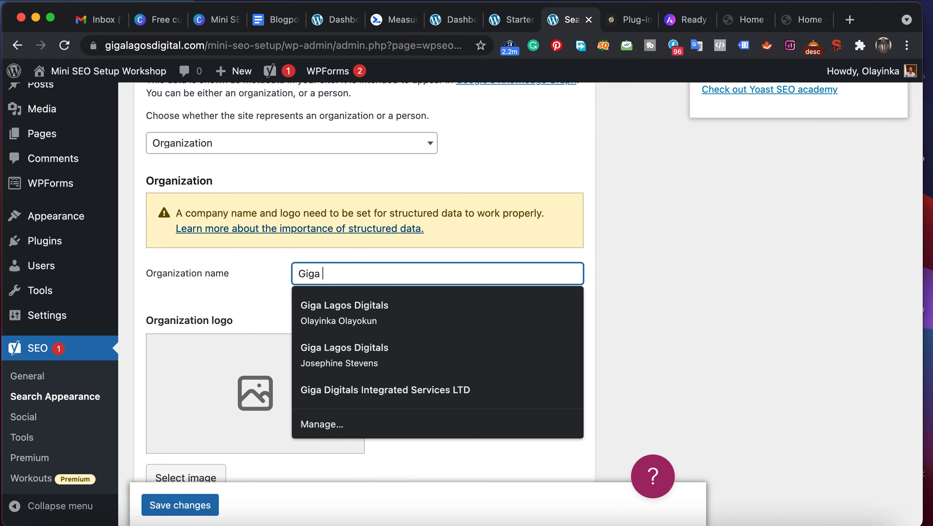
text( Lagos Te)
key(BackSpace)
text(t)
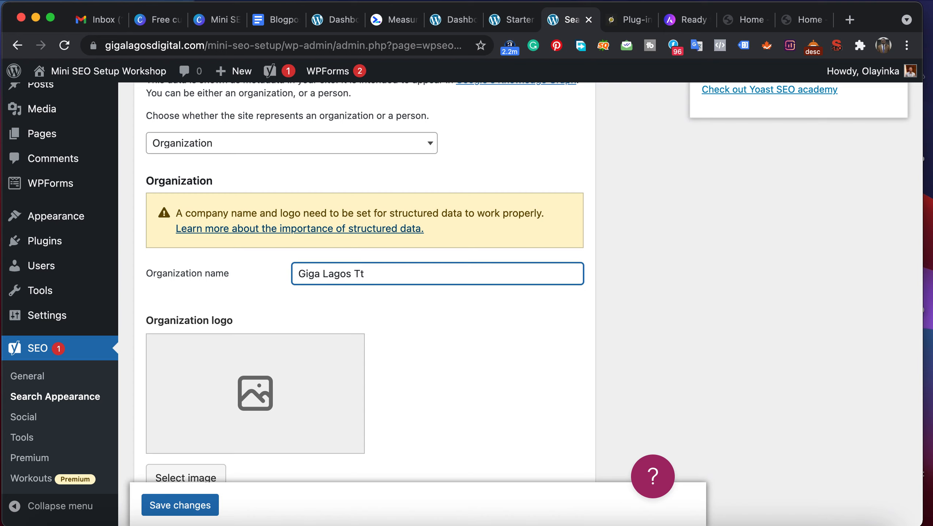
key(BackSpace)
text(raining)
click(384, 307)
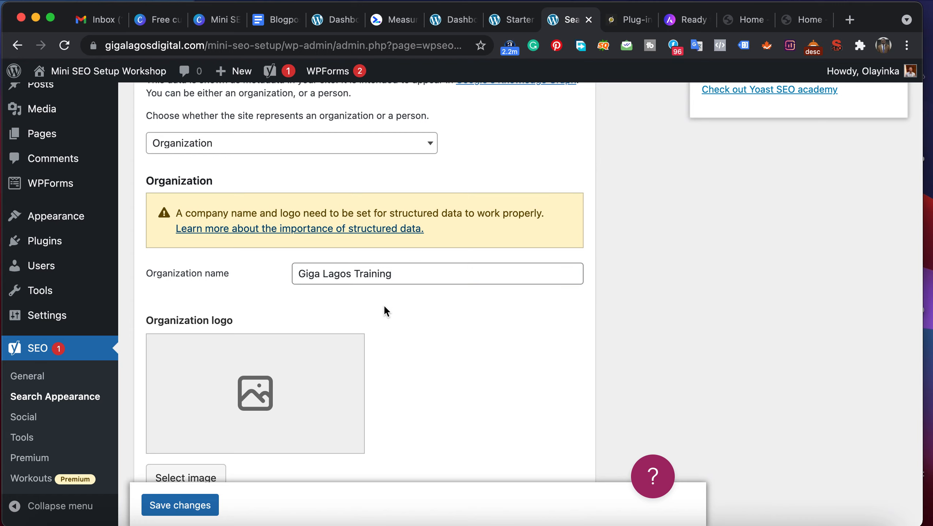
- Start choosing the organization logo, glance at the media library, and open the file chooser for an upload
scroll(261, 435, down, 3)
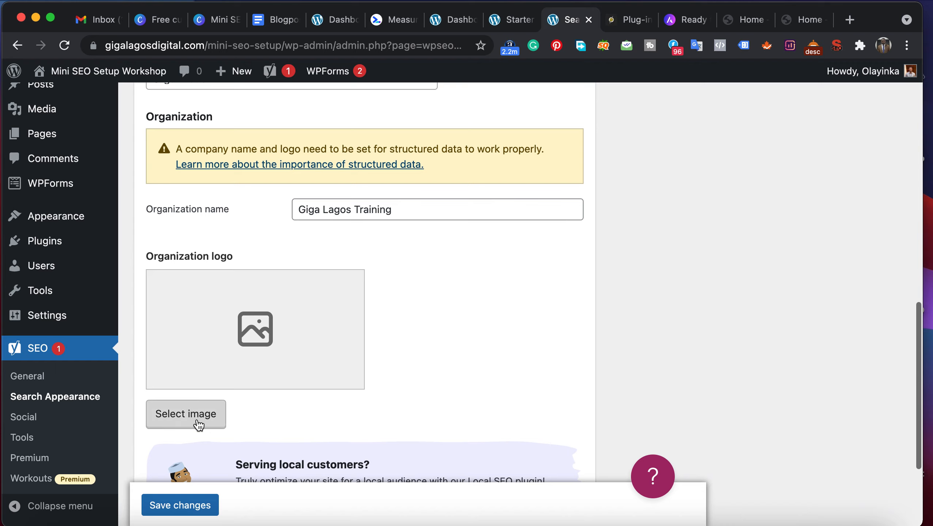
click(185, 414)
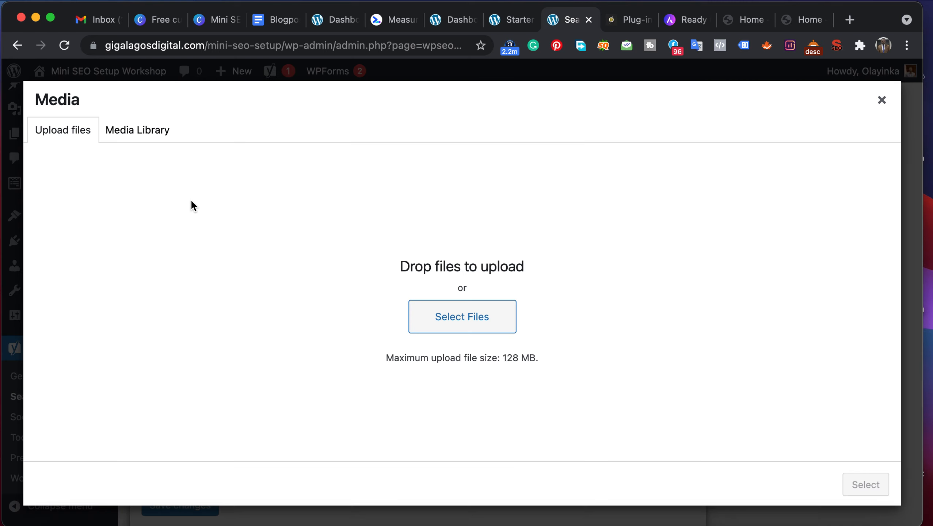
click(145, 137)
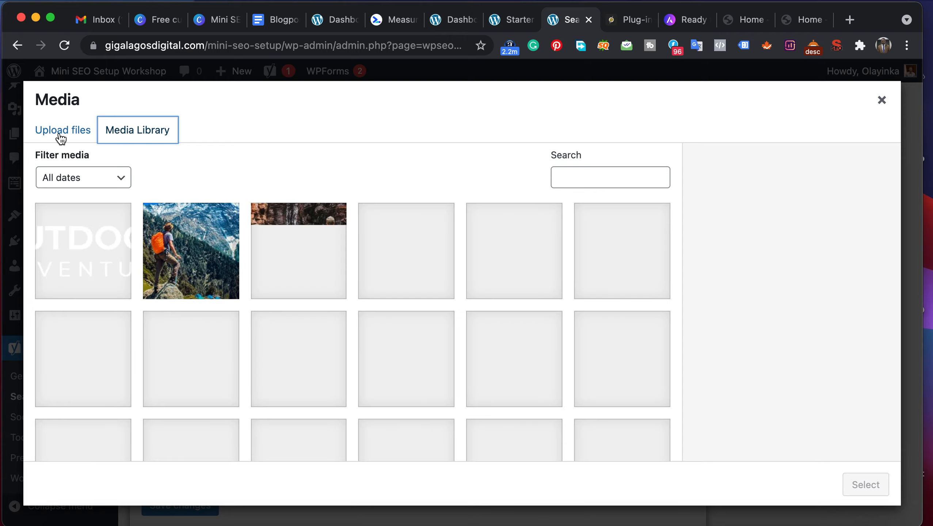
click(61, 138)
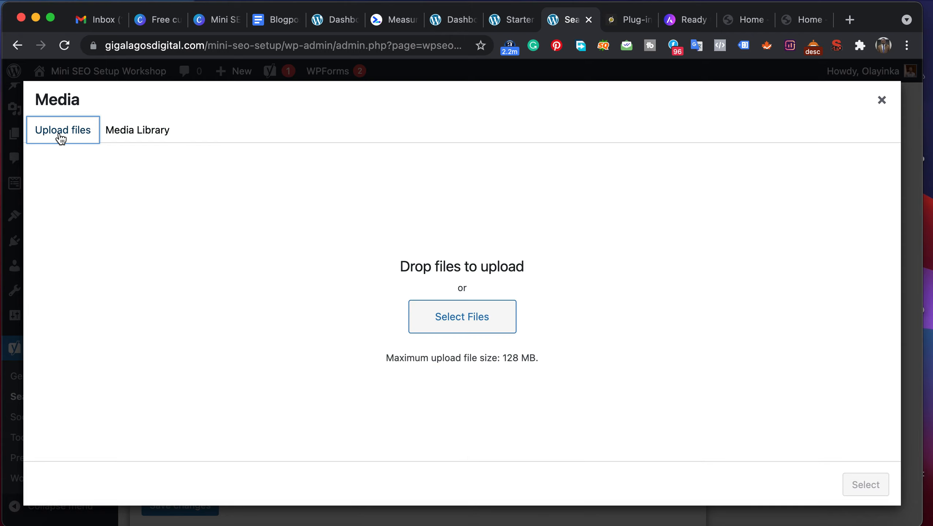
click(466, 329)
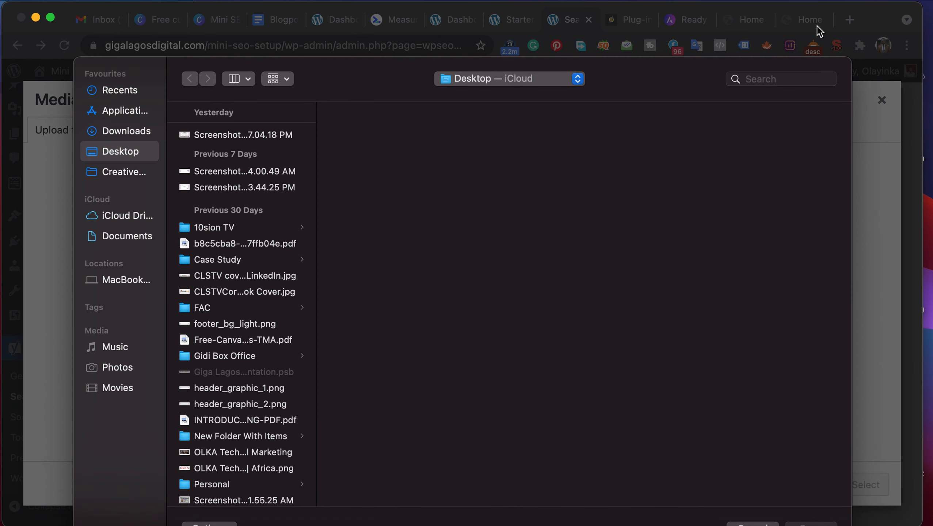
- Search the Desktop folder for "giga lagos" files
click(781, 80)
text(gig)
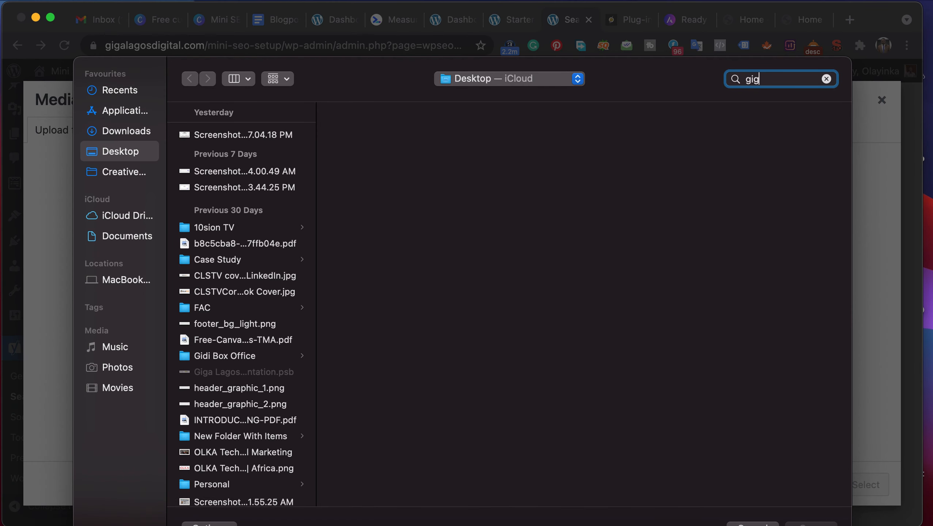
text(a)
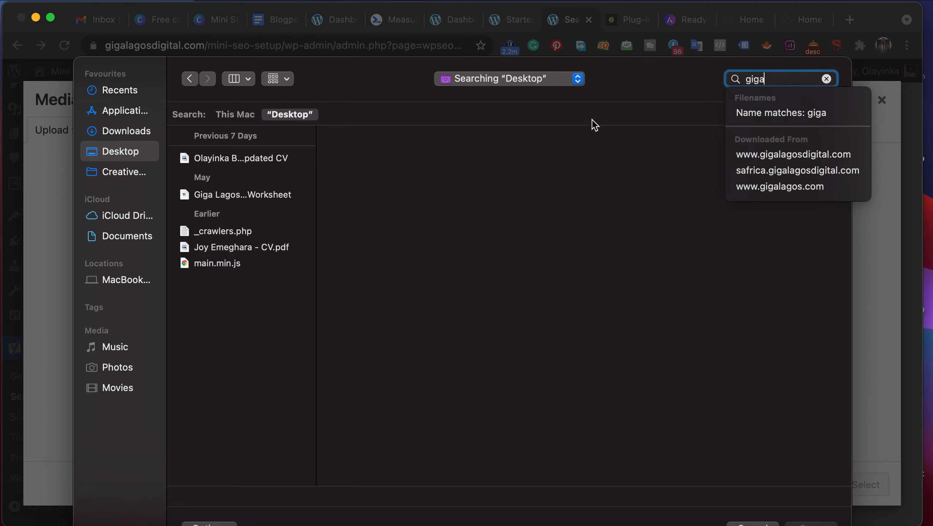
text( agos)
key(BackSpace)
key(BackSpace)
key(BackSpace)
key(BackSpace)
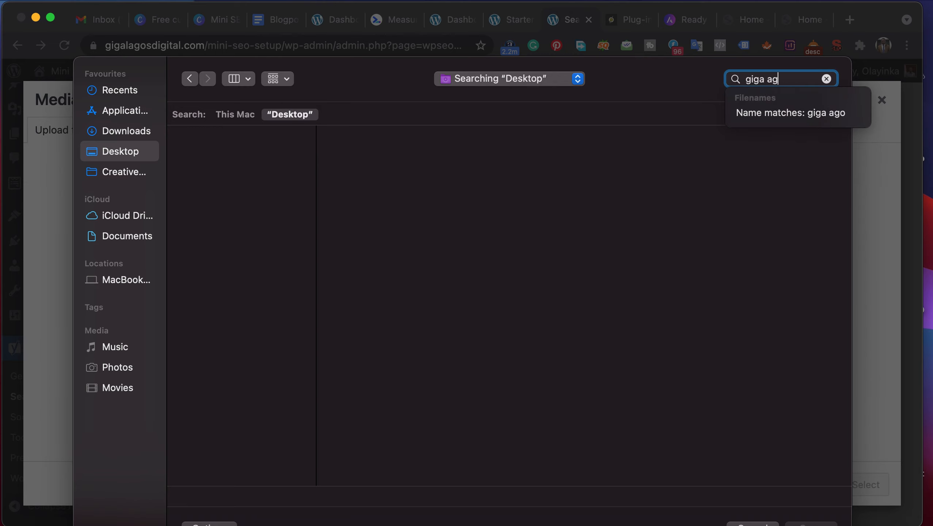
text(laos)
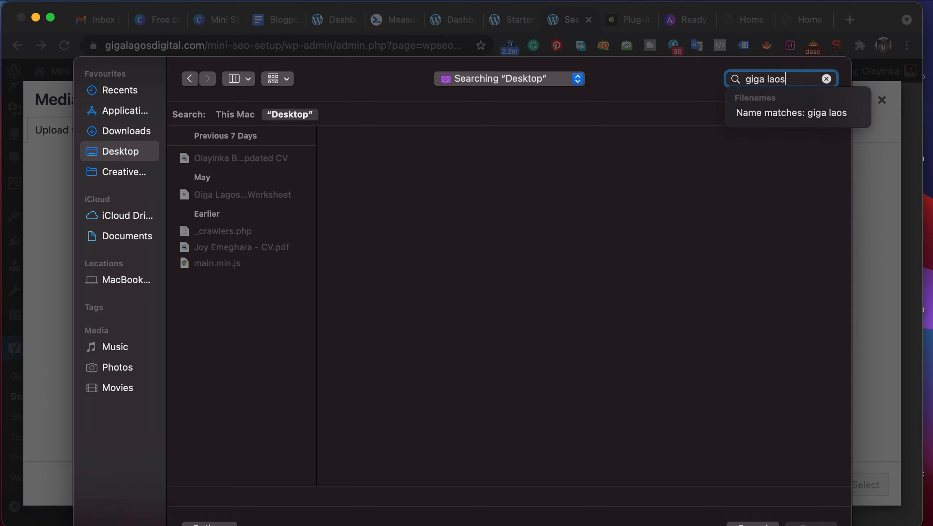
key(BackSpace)
key(BackSpace)
text(gos)
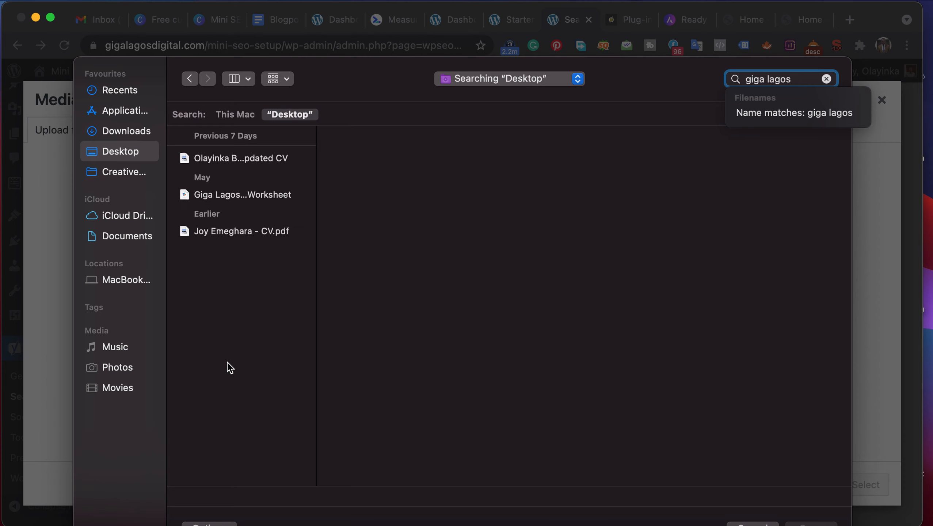
- Search the whole Mac for "logo" and upload the Giga Lagos Digitals logo PNG from 2020 to the media library
click(126, 133)
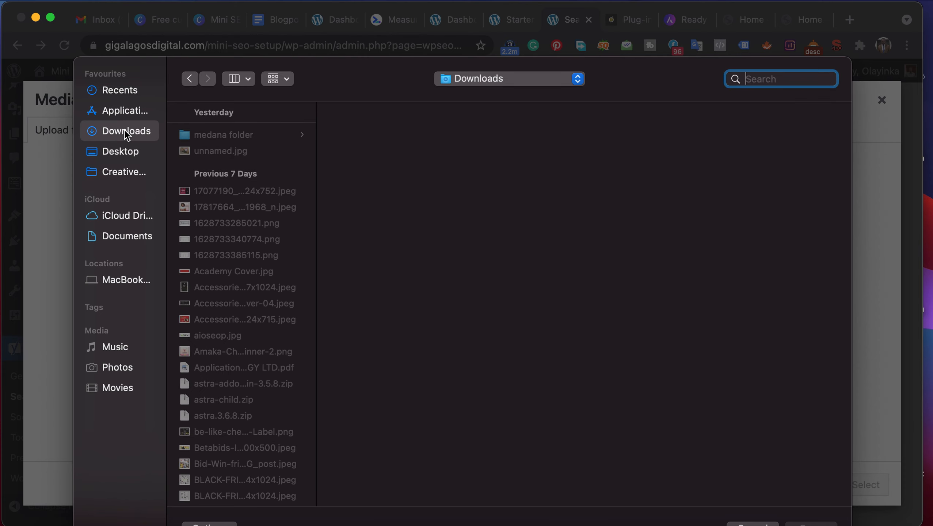
click(752, 78)
text(G)
key(BackSpace)
text(logi)
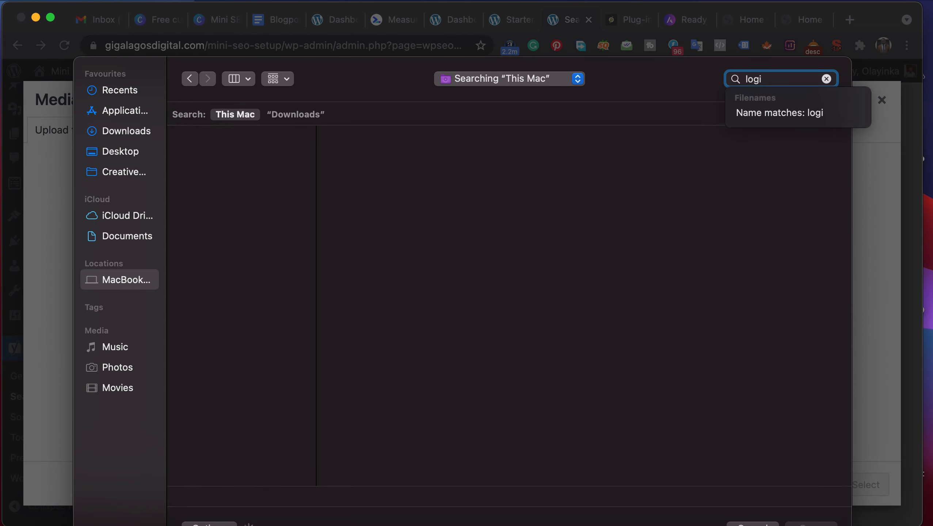
key(BackSpace)
text(o)
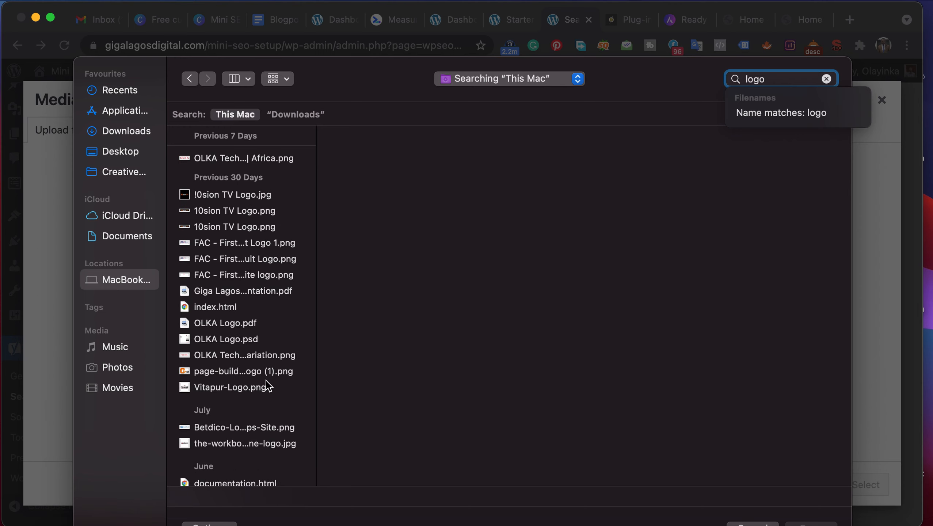
scroll(266, 383, down, 10)
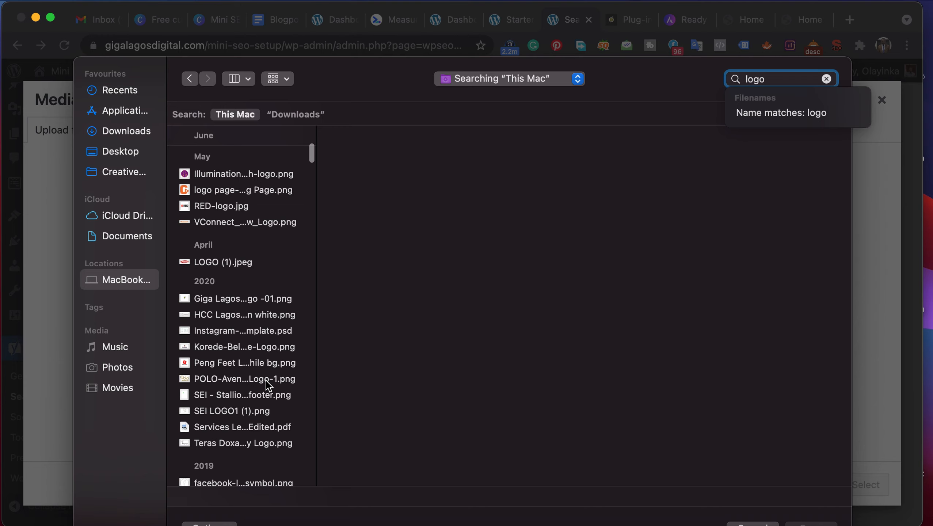
click(231, 298)
key(Return)
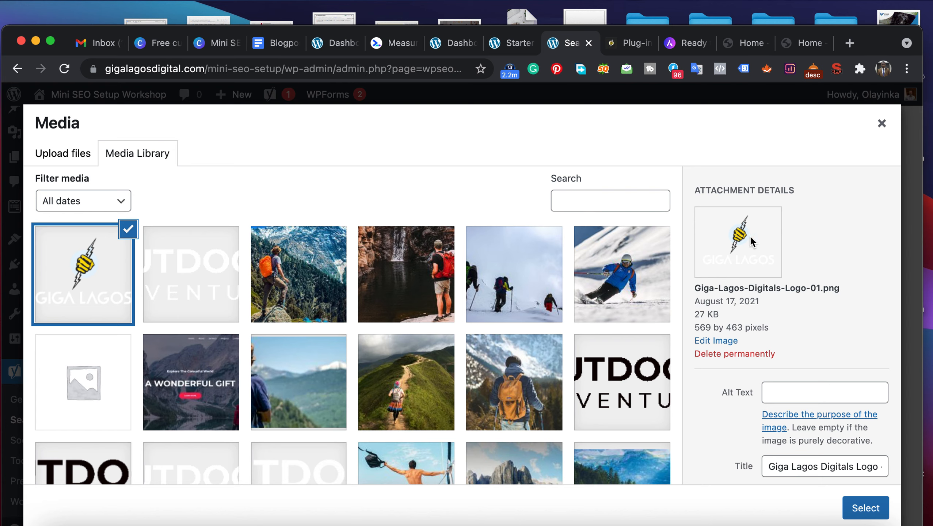
- Set the uploaded logo's alt text to "An image of Giga Lagos logo without a background"
click(781, 390)
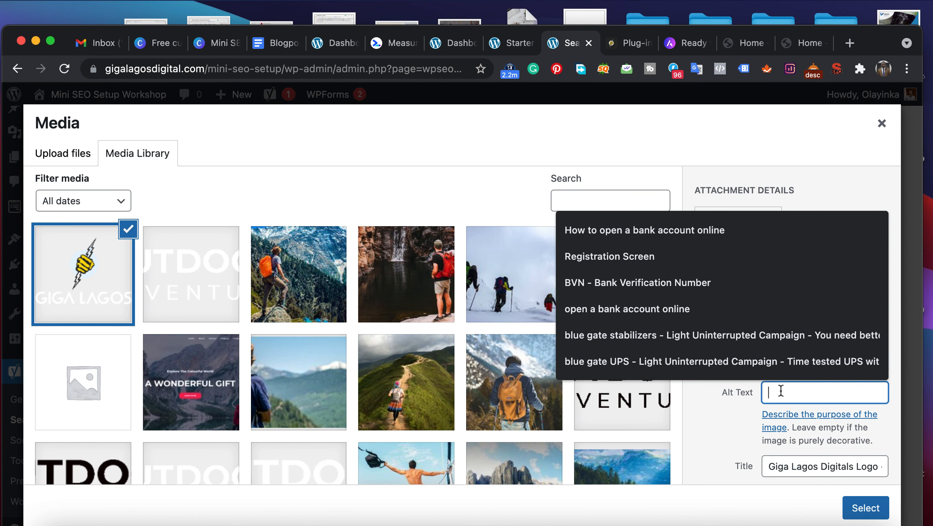
text(An images)
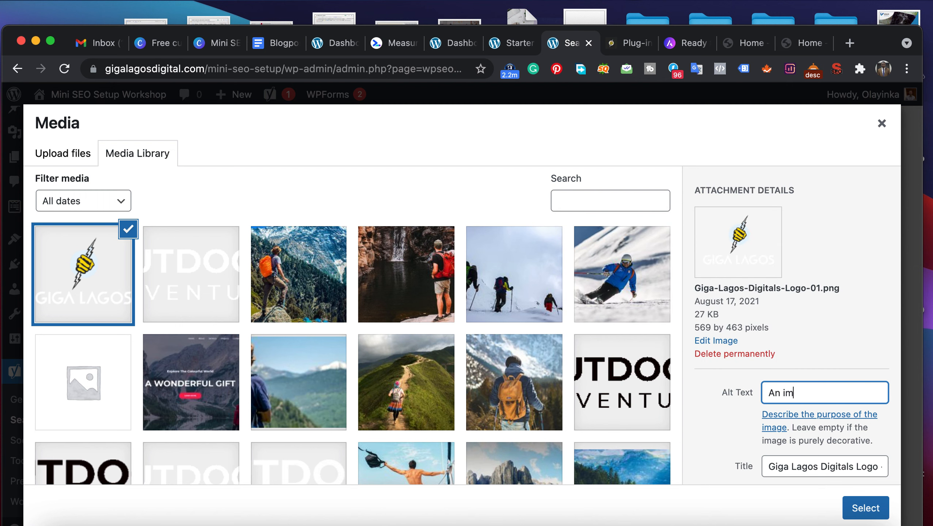
key(BackSpace)
key(BackSpace)
text(e of Giga Lagos logo)
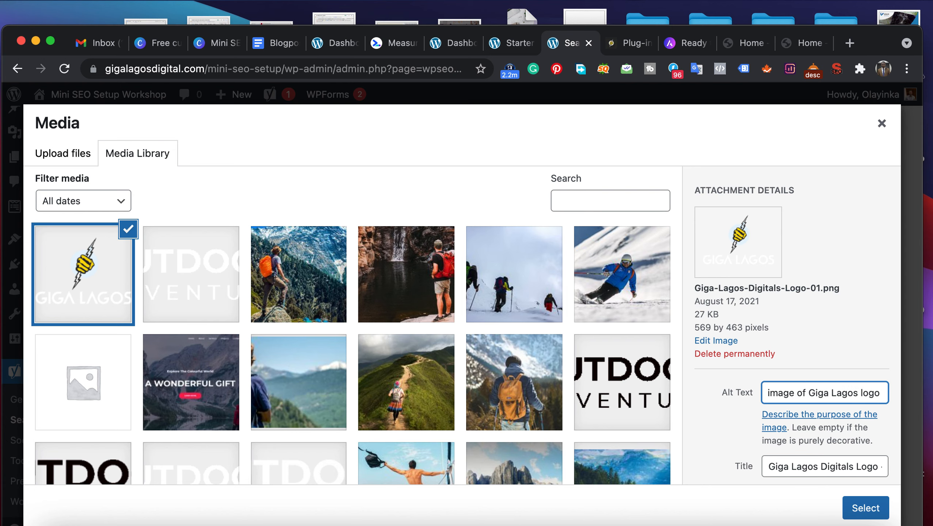
text(without)
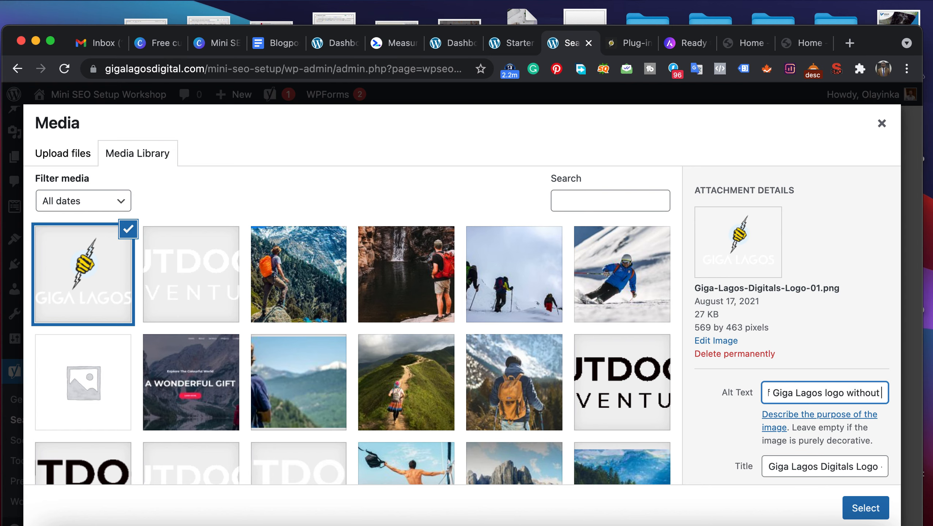
text( a back)
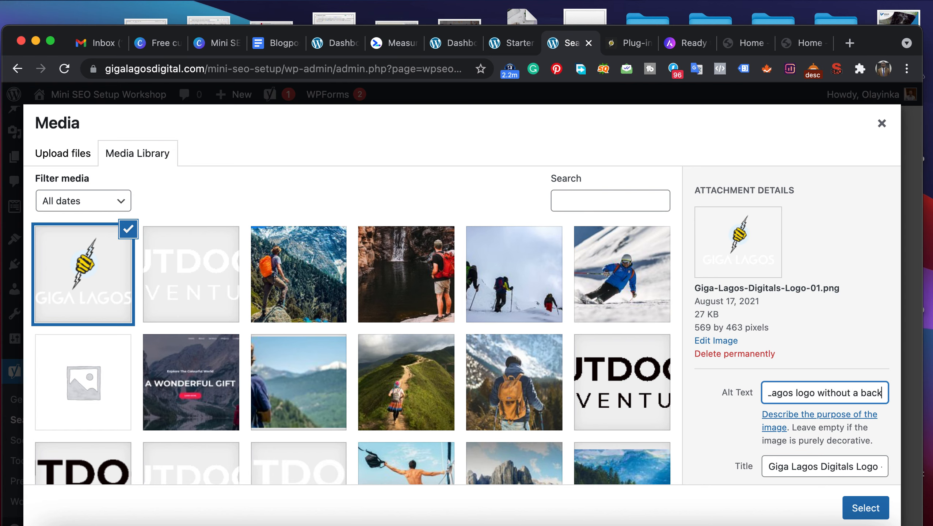
text(ground)
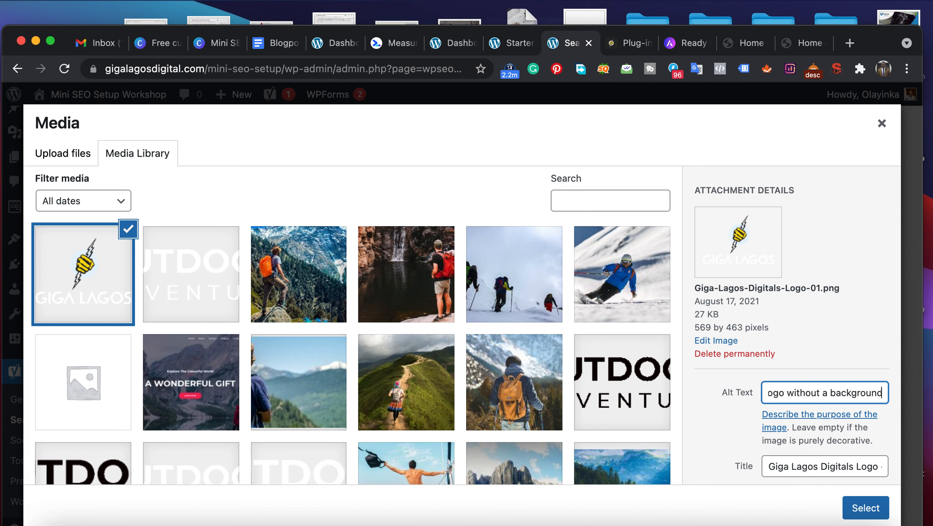
click(744, 380)
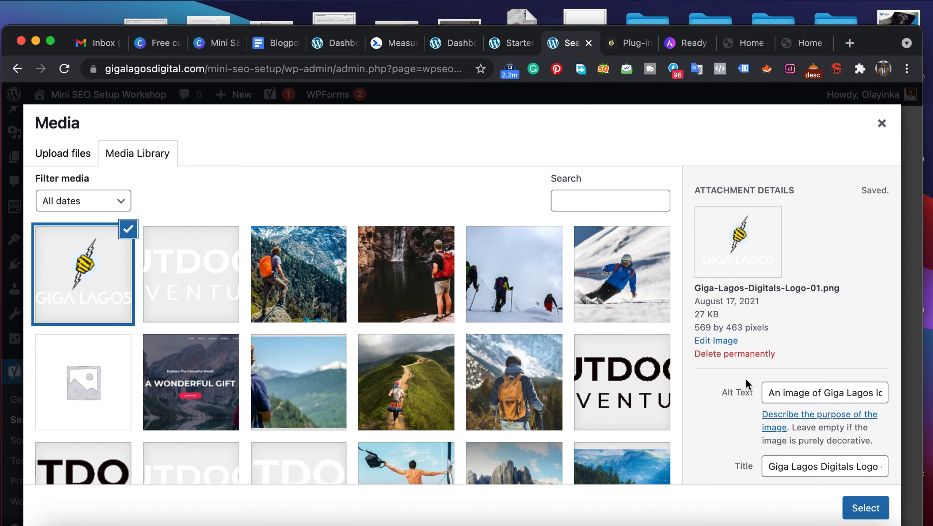
- Assign the uploaded Giga Lagos image as the organization logo
click(859, 509)
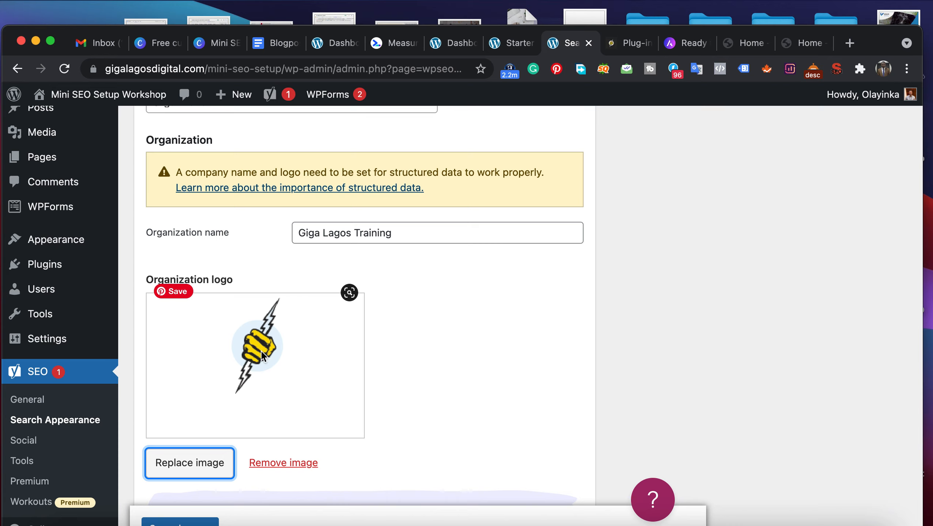
scroll(256, 407, down, 3)
scroll(256, 407, down, 2)
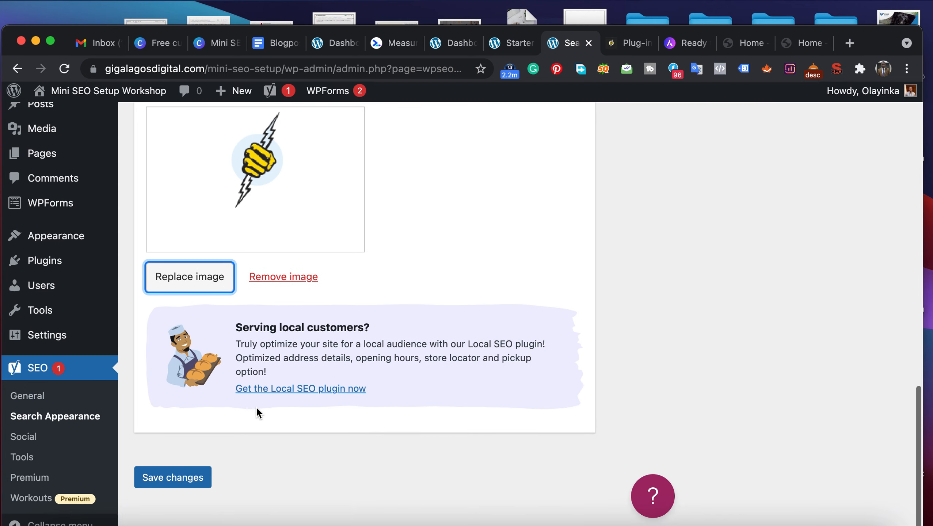
- Save the Search Appearance changes with the new organization logo
click(170, 489)
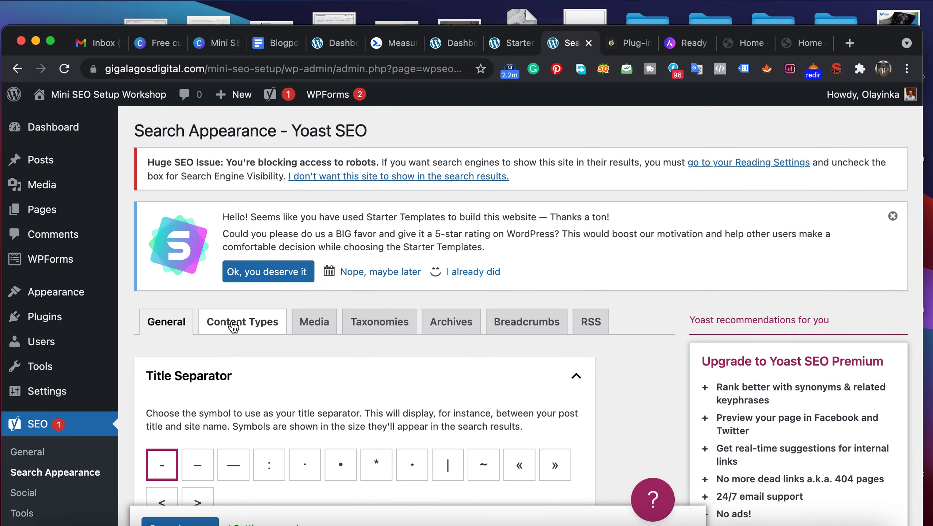
- Examine the Content Types settings for posts, covering search visibility, SEO title, meta description and schema defaults
click(232, 326)
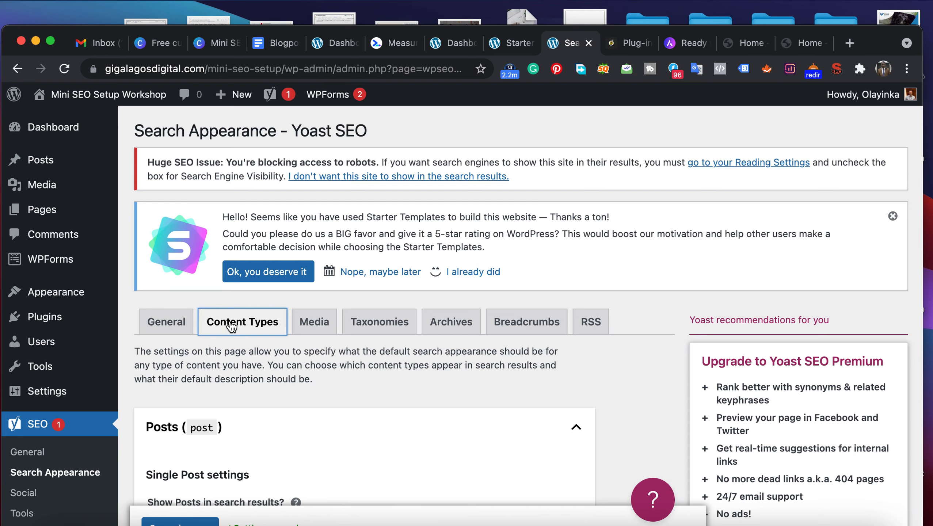
scroll(232, 326, down, 5)
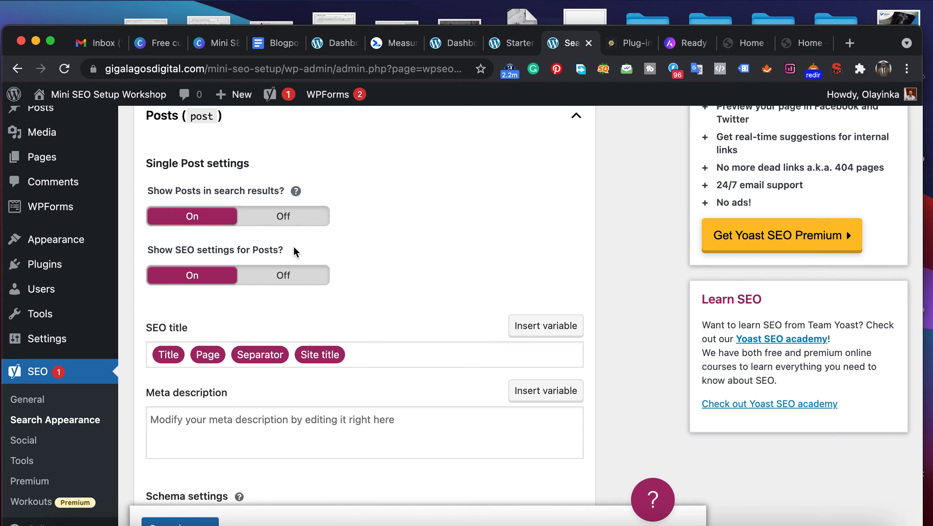
scroll(198, 314, down, 1)
scroll(197, 320, down, 5)
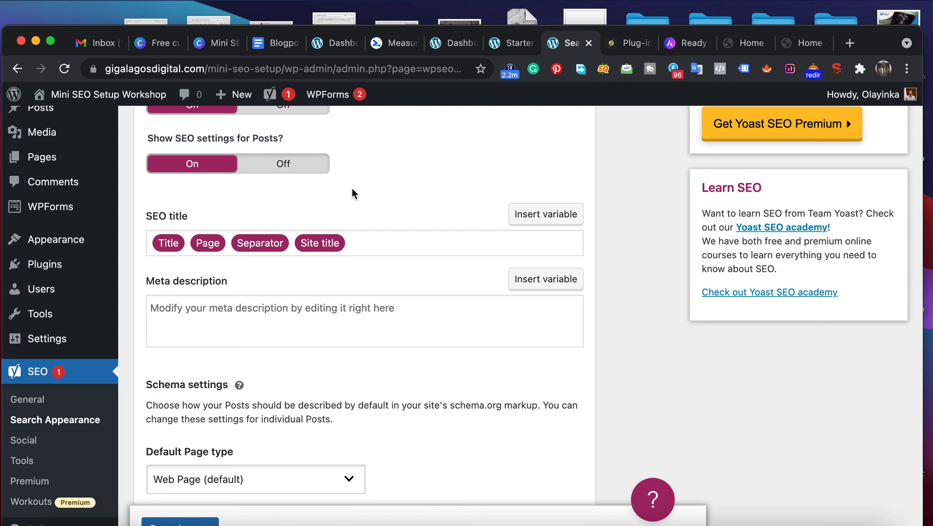
scroll(388, 196, up, 5)
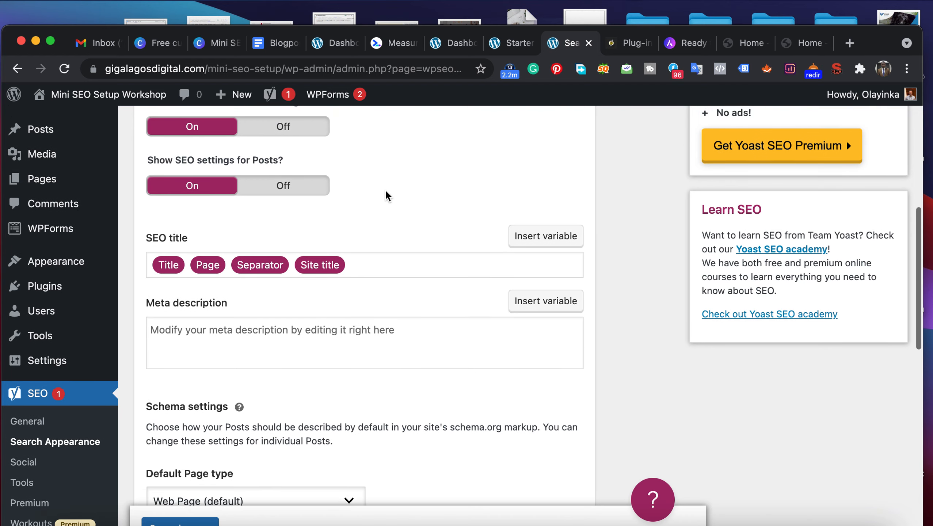
scroll(387, 196, up, 6)
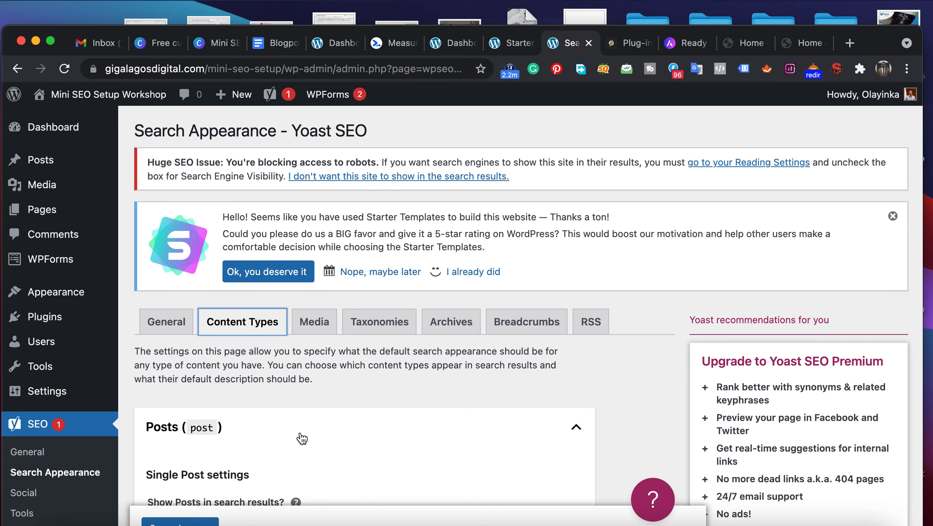
scroll(302, 437, down, 10)
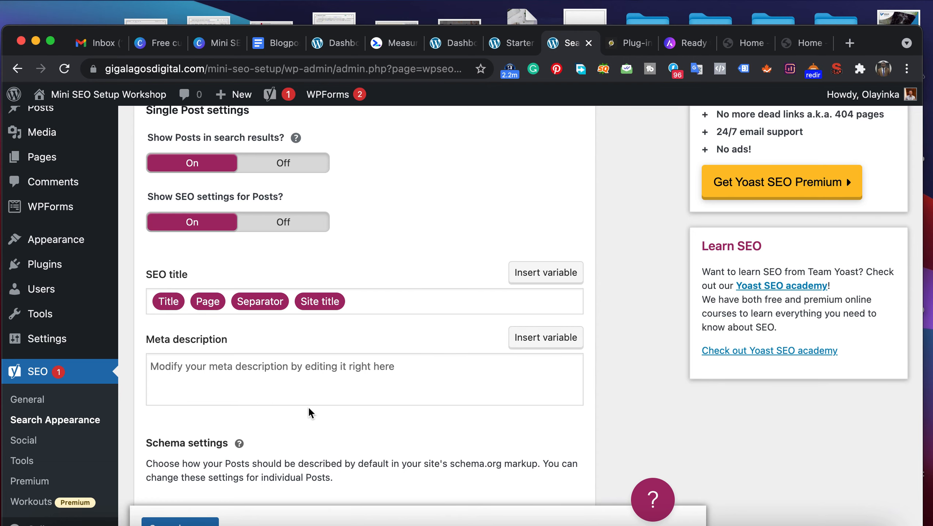
scroll(310, 384, down, 2)
scroll(309, 383, down, 5)
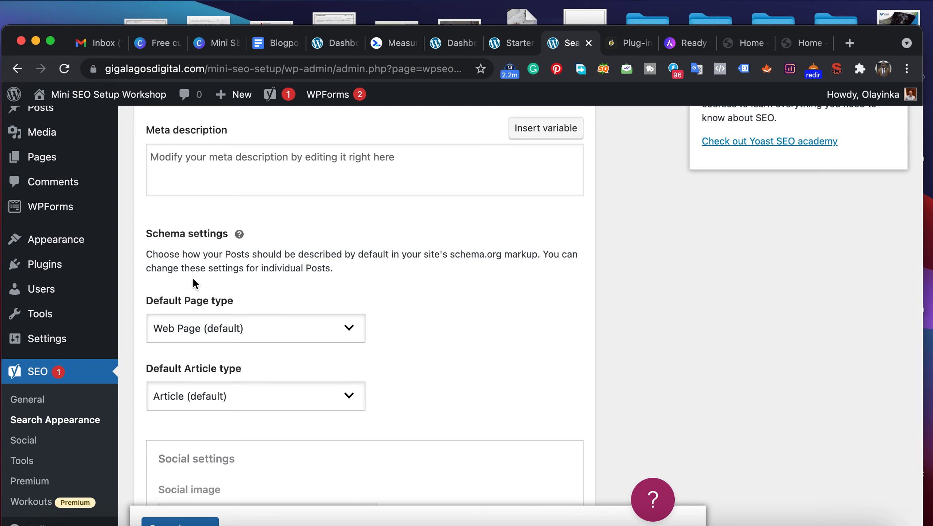
- Examine the available options for the posts' Default Page type and Default Article type without changing either one
click(183, 337)
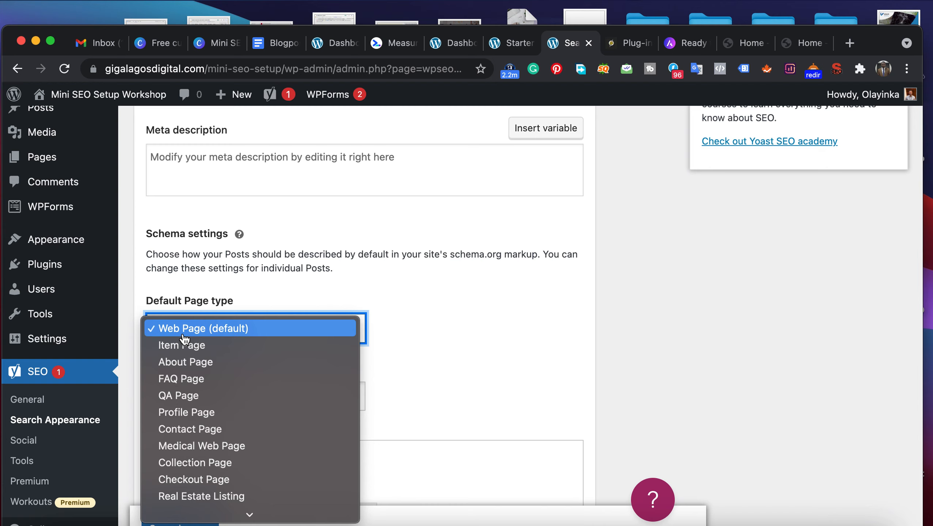
scroll(180, 446, down, 1)
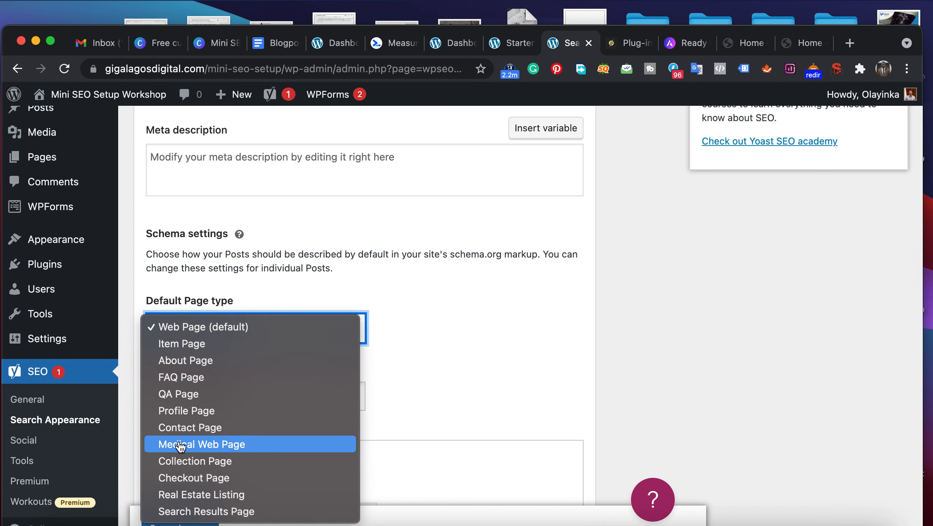
click(418, 349)
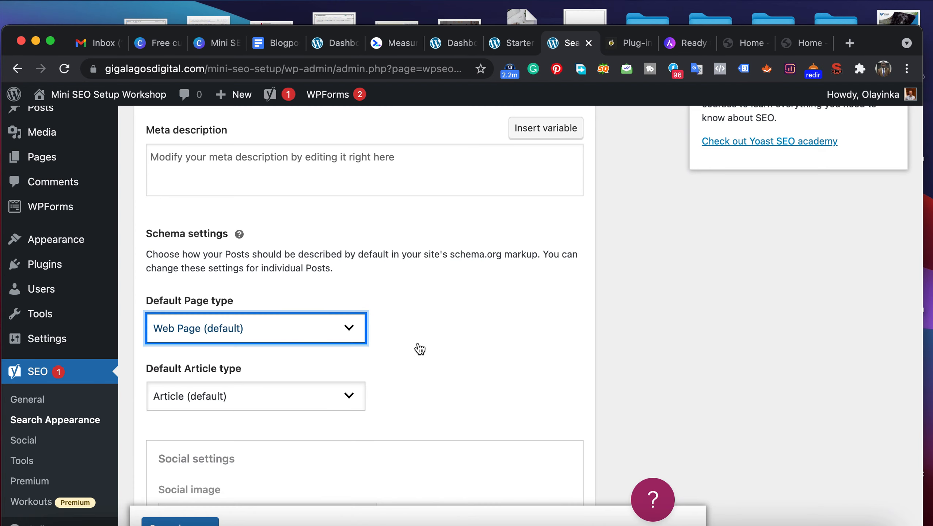
click(293, 361)
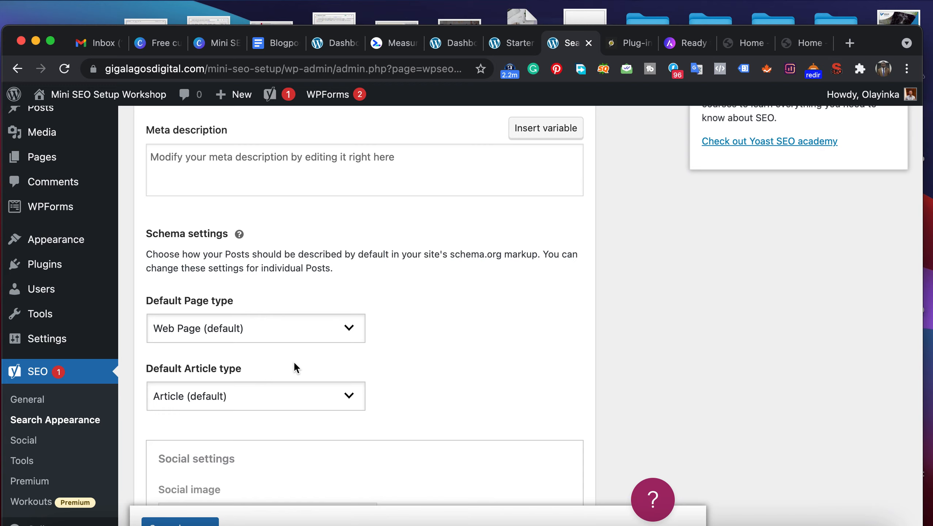
click(247, 395)
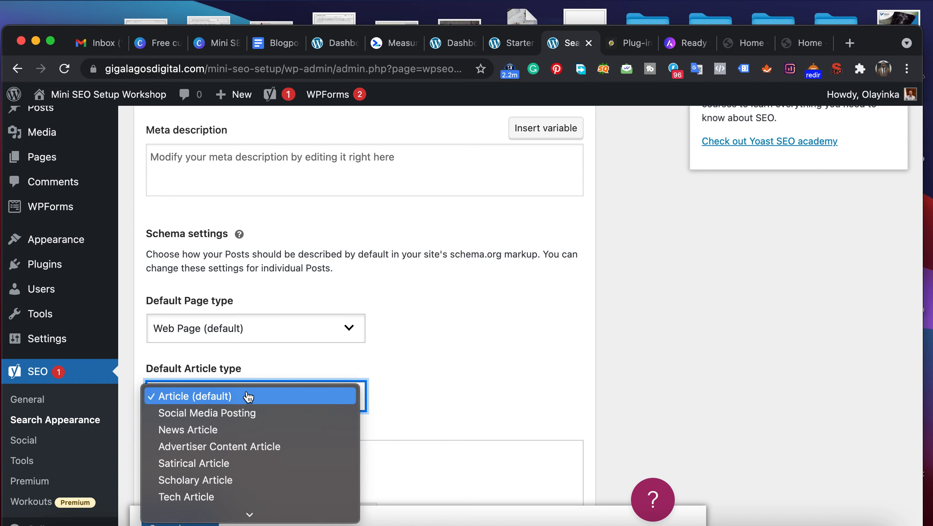
scroll(227, 448, down, 1)
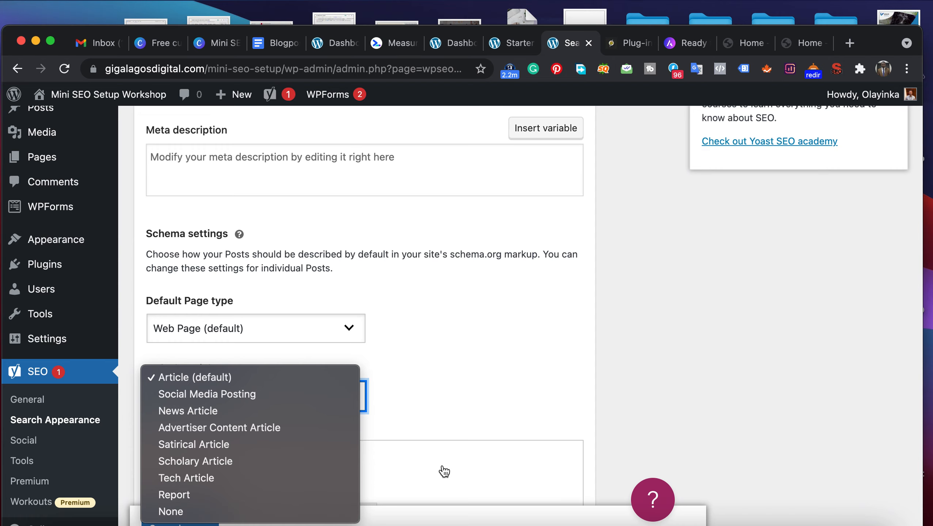
click(473, 422)
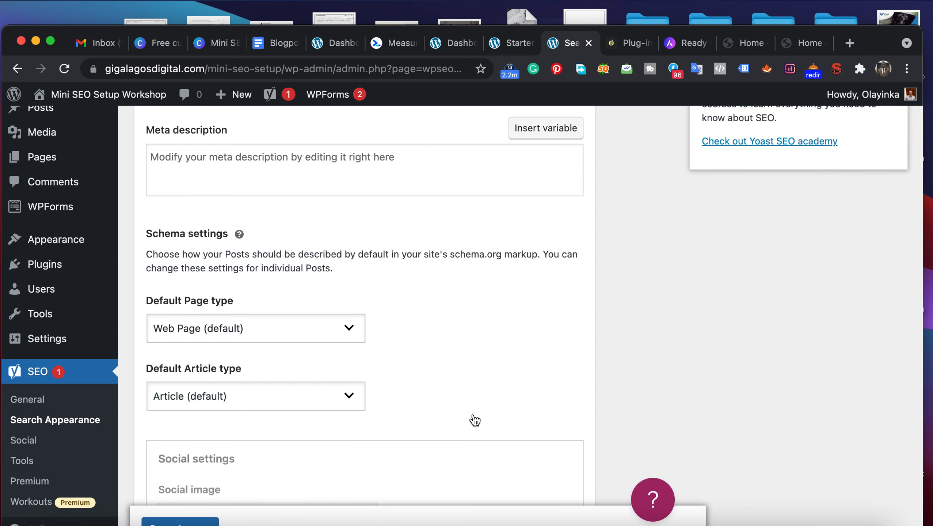
- Examine the posts' social image, social title and social description settings in Content Types
scroll(475, 420, down, 6)
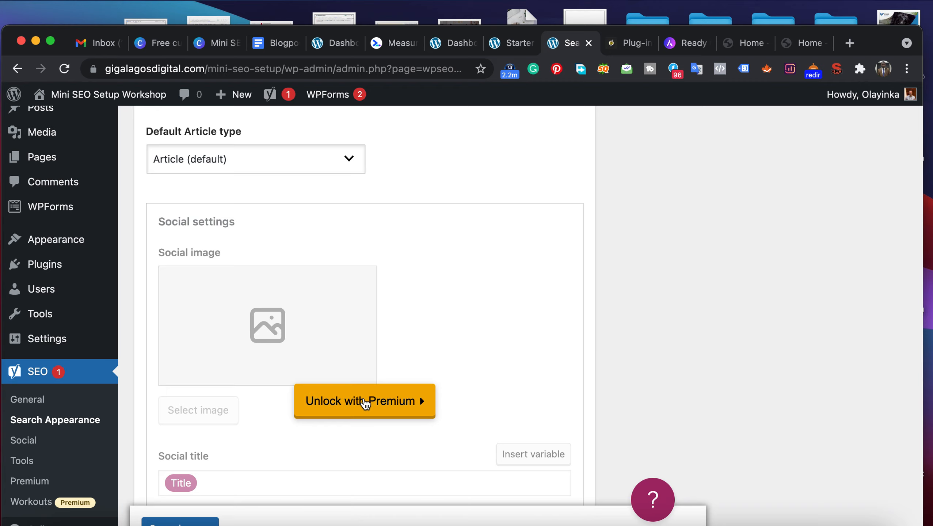
scroll(273, 350, down, 4)
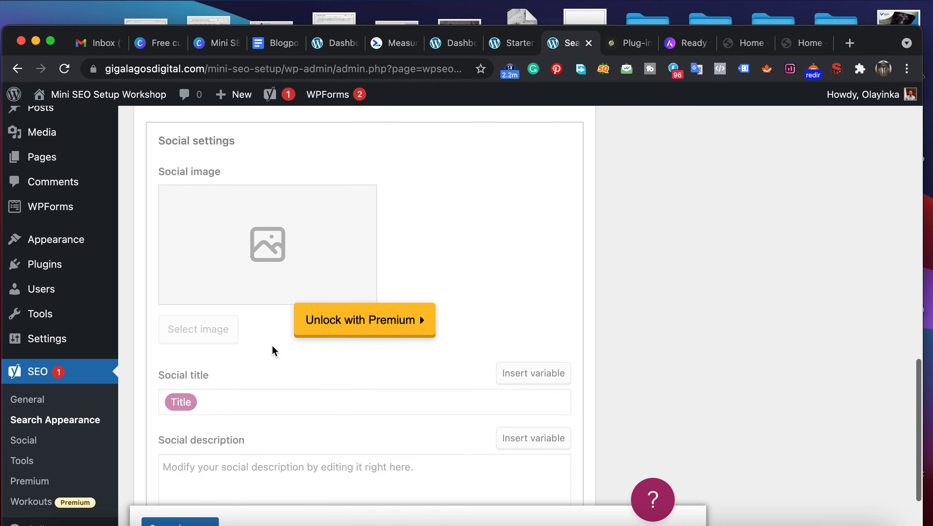
scroll(271, 351, down, 2)
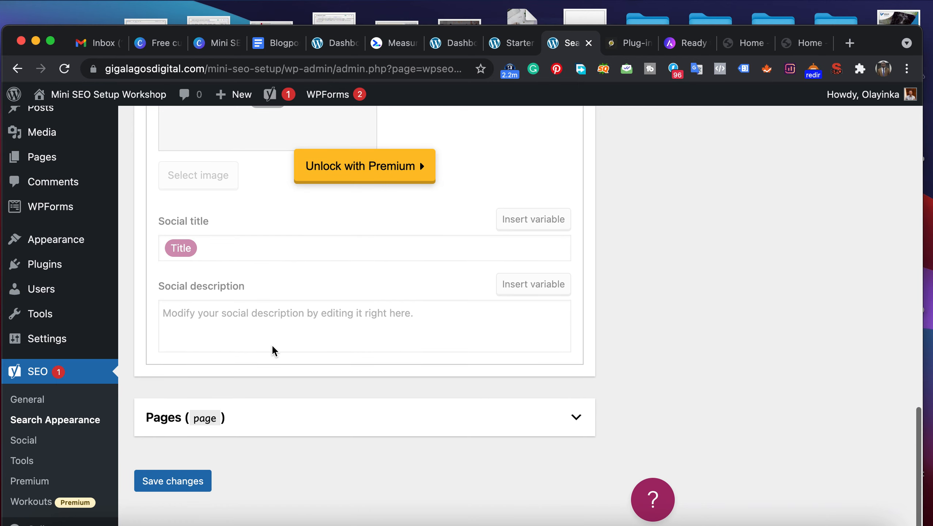
scroll(273, 350, up, 15)
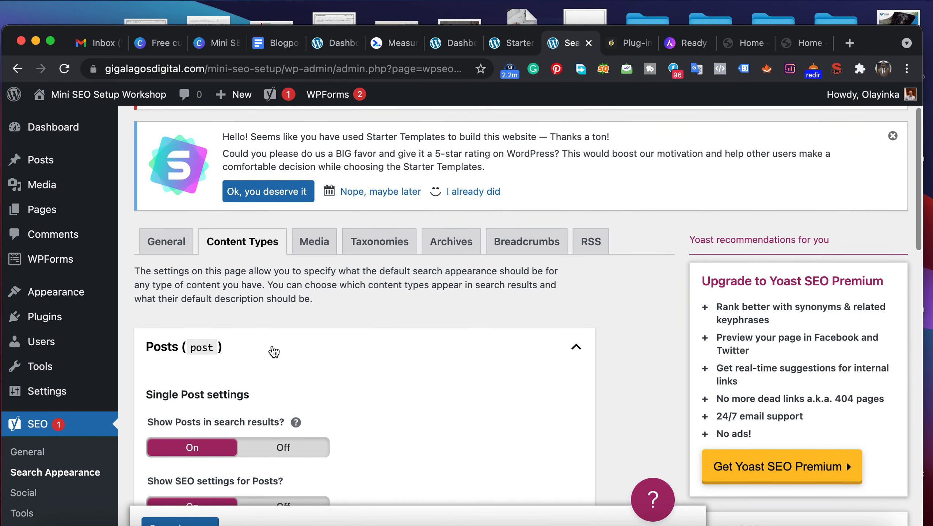
- Review the Media, Taxonomies and Archives settings of Search Appearance and bring up the Breadcrumbs settings
click(309, 249)
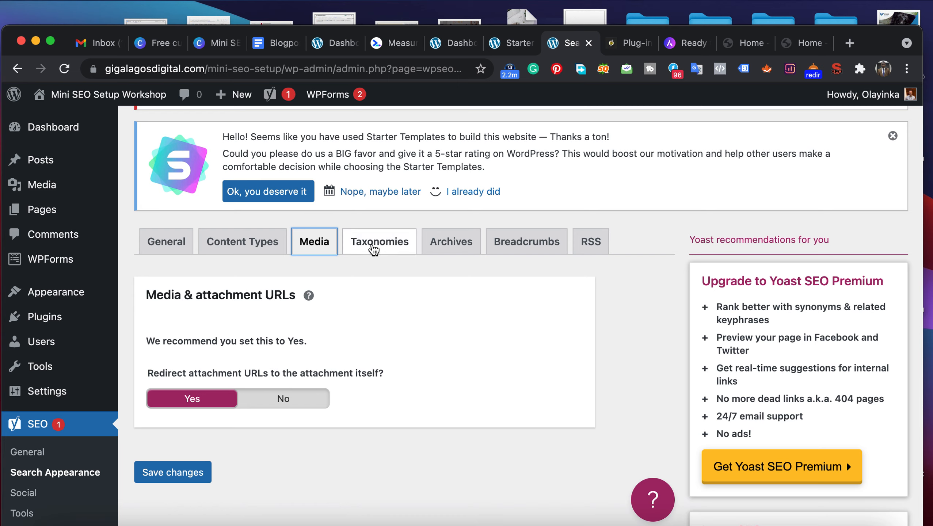
click(373, 247)
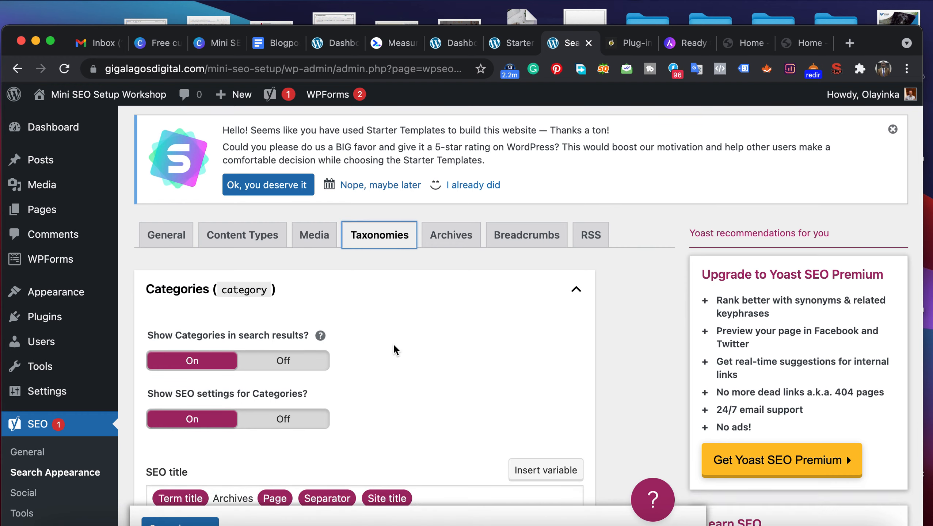
scroll(394, 348, down, 5)
scroll(392, 343, up, 7)
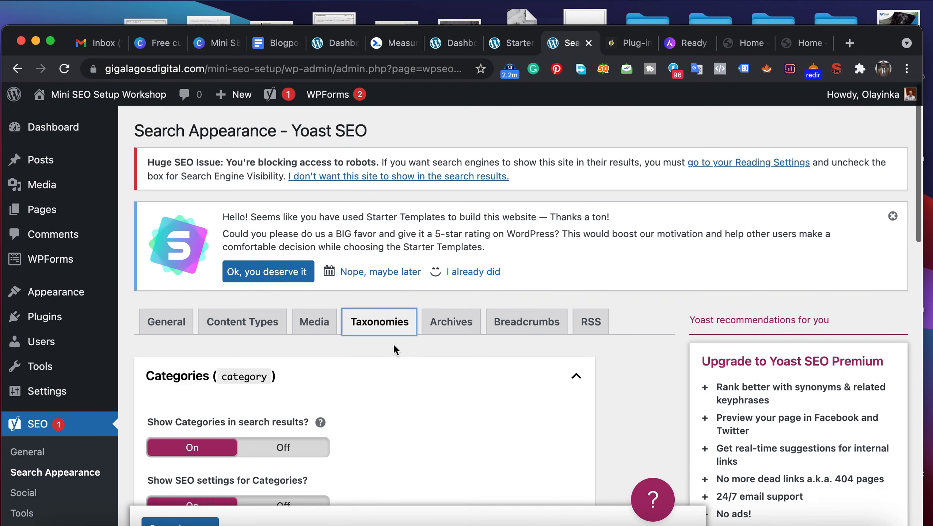
click(450, 331)
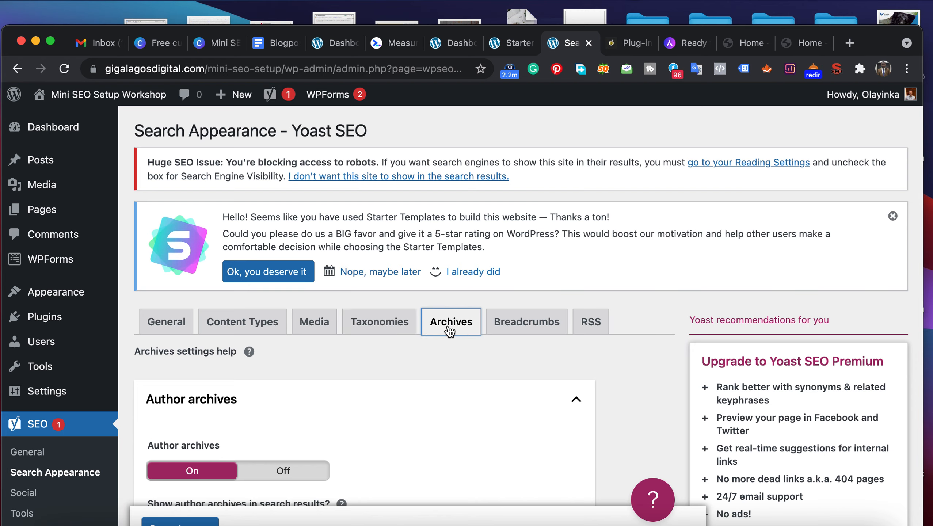
scroll(425, 396, down, 8)
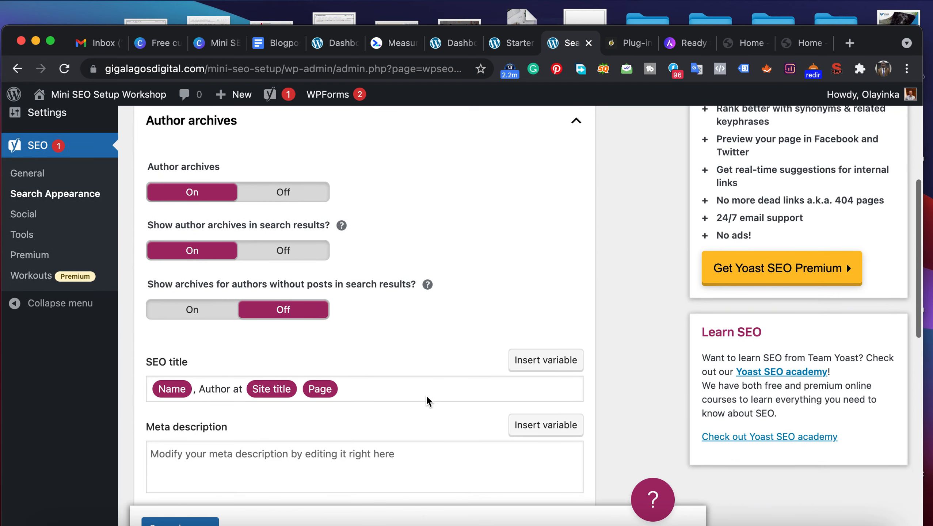
scroll(426, 395, up, 8)
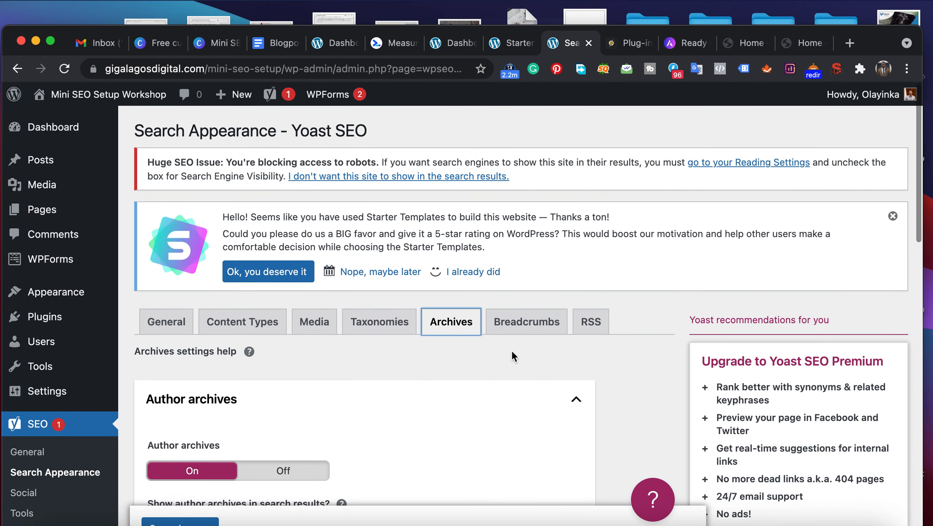
click(532, 332)
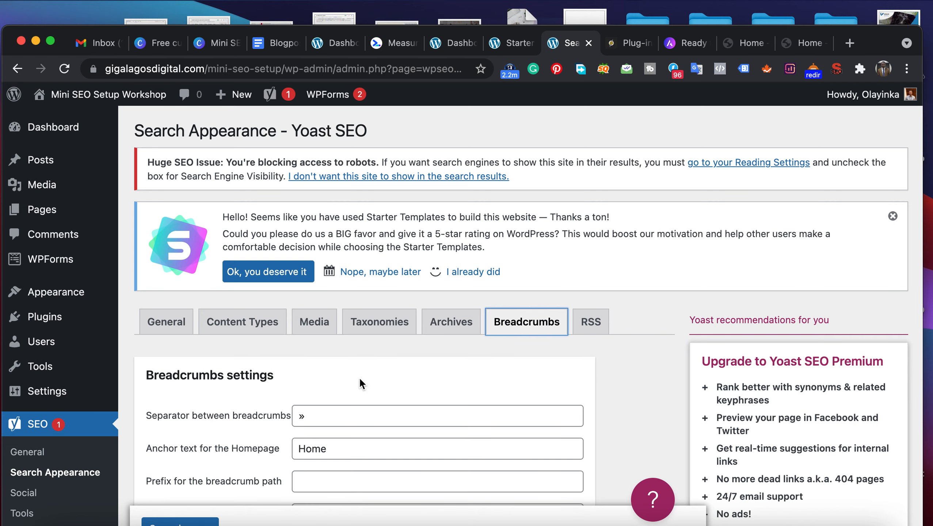
- View the "Plug-ins To Install On Website" lesson page and return to the Breadcrumbs settings
click(625, 48)
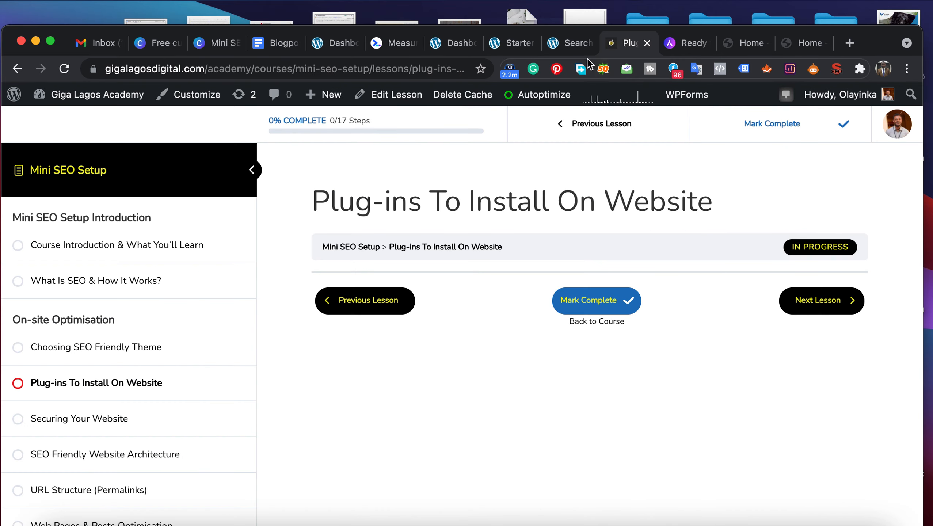
click(572, 43)
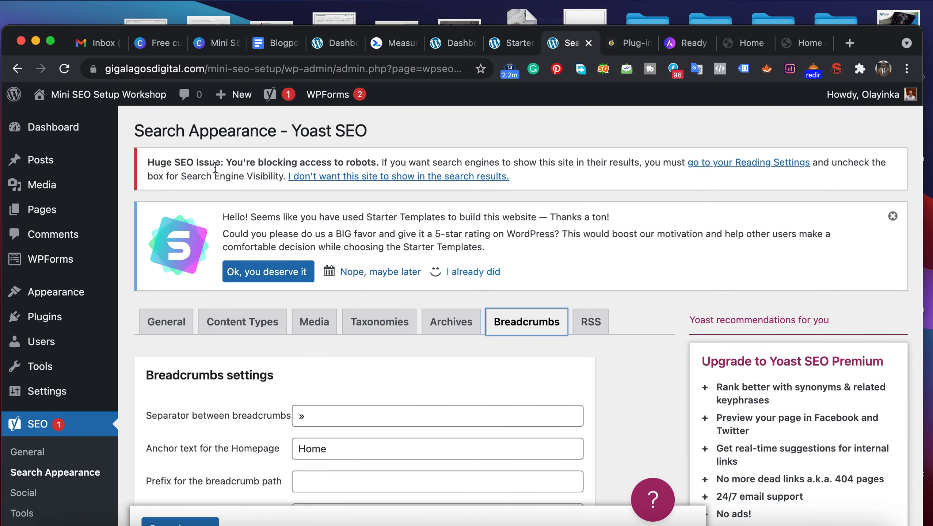
- Open the Mini SEO Setup Workshop site's front end in a new browser tab and switch to it
mouse_move(136, 97)
right_click(68, 124)
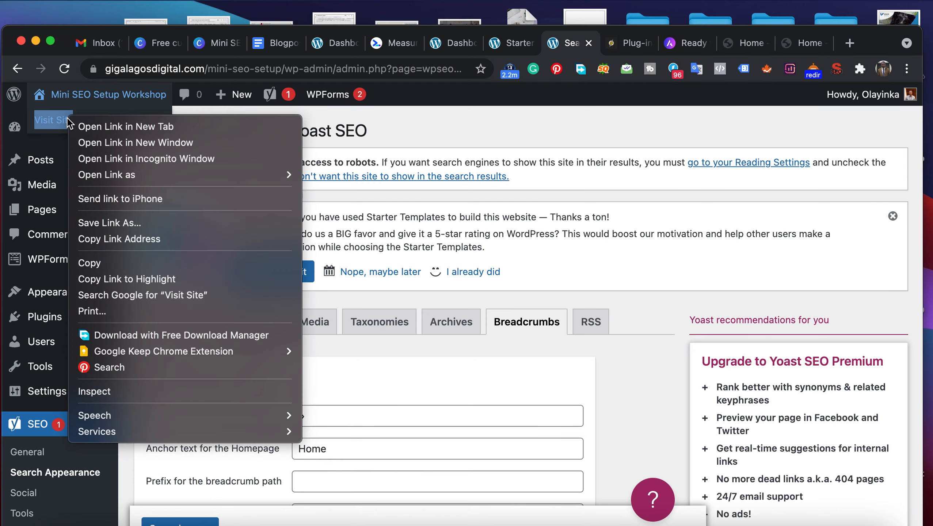
click(94, 124)
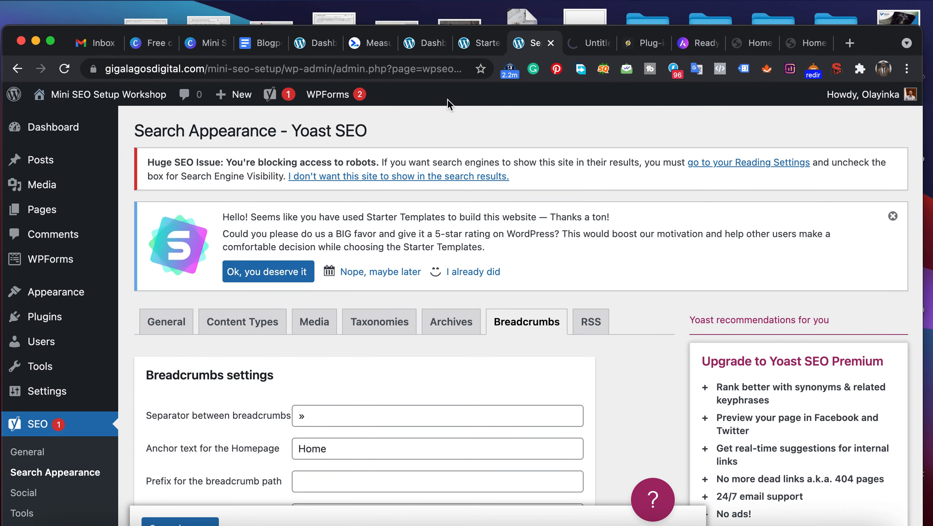
click(589, 46)
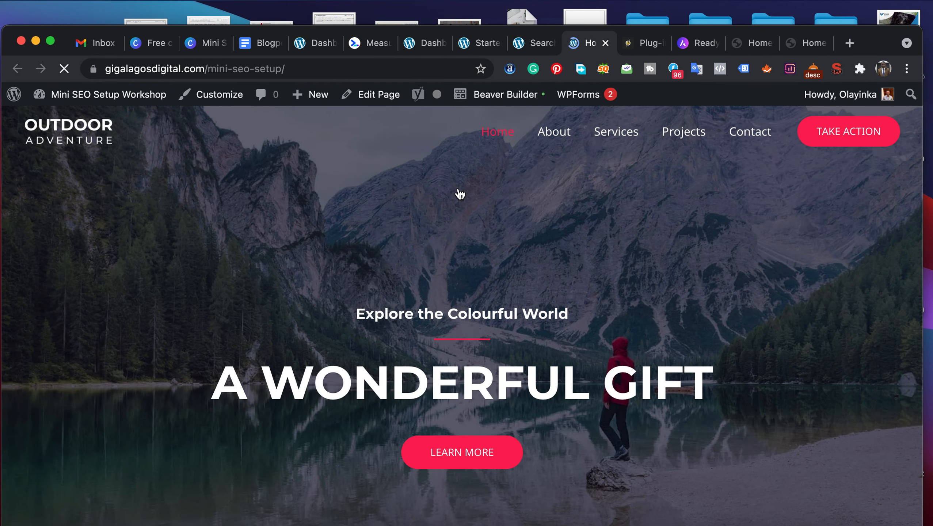
- Examine the site's About page and its address, and return to the Breadcrumbs settings
click(556, 142)
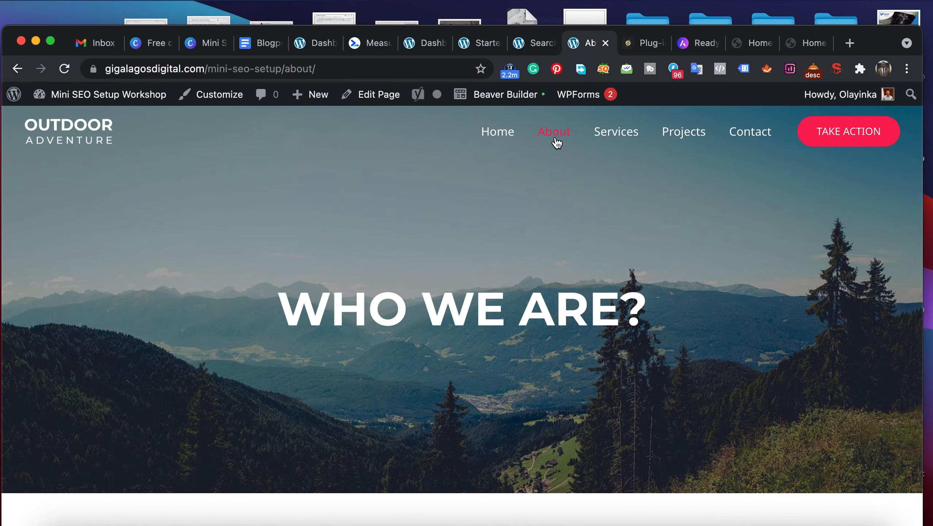
scroll(520, 243, down, 5)
scroll(520, 243, up, 5)
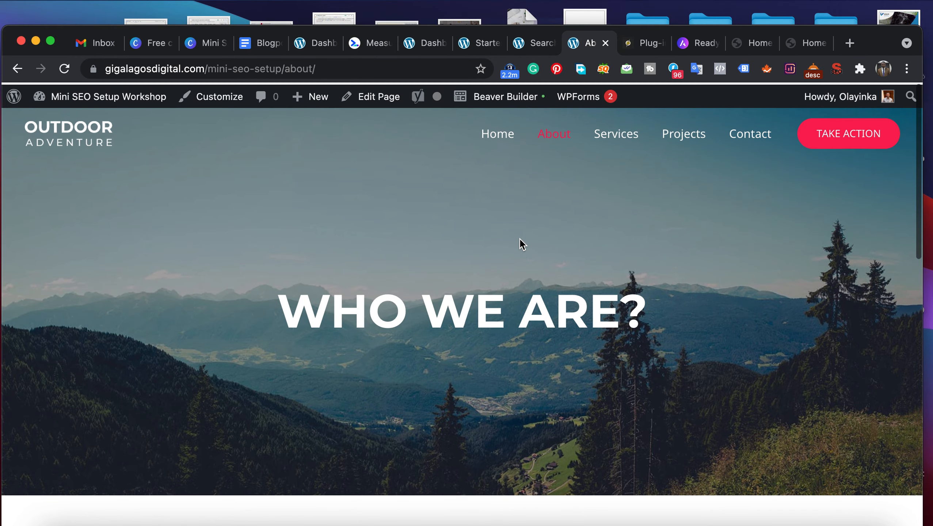
scroll(520, 244, down, 1)
scroll(520, 238, down, 1)
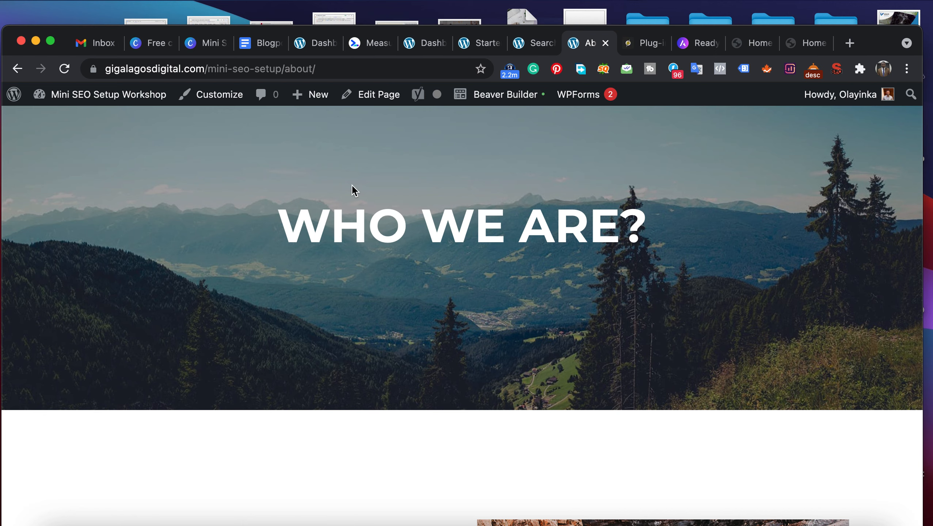
click(537, 48)
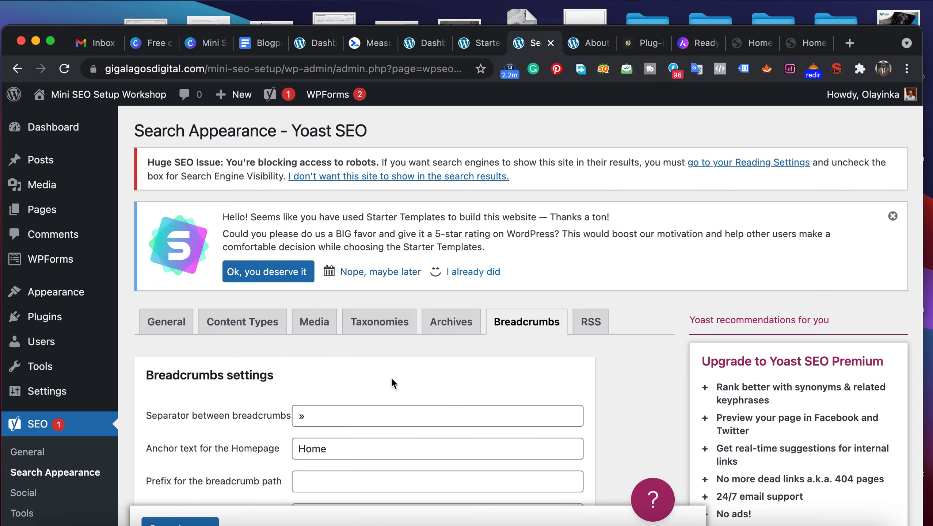
- Review the Breadcrumbs and RSS feed settings of Search Appearance, including the available RSS variables
scroll(416, 383, down, 3)
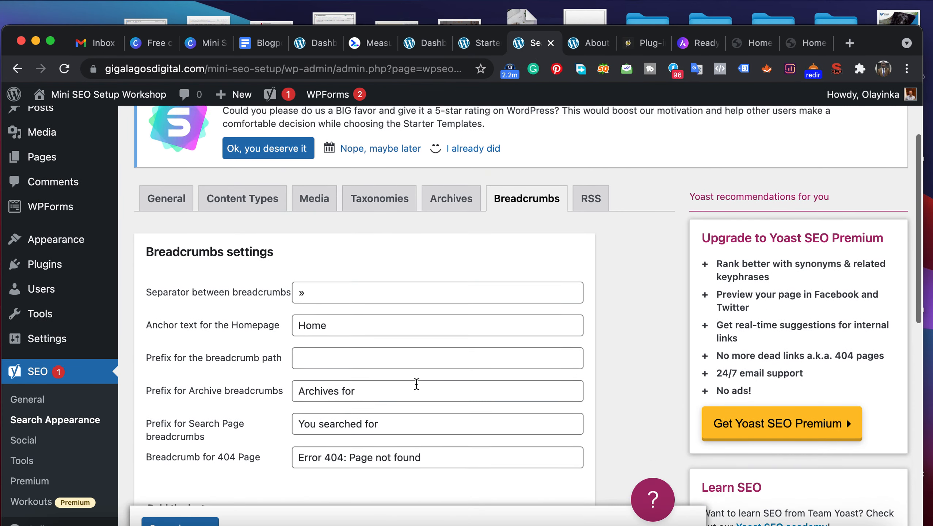
click(590, 197)
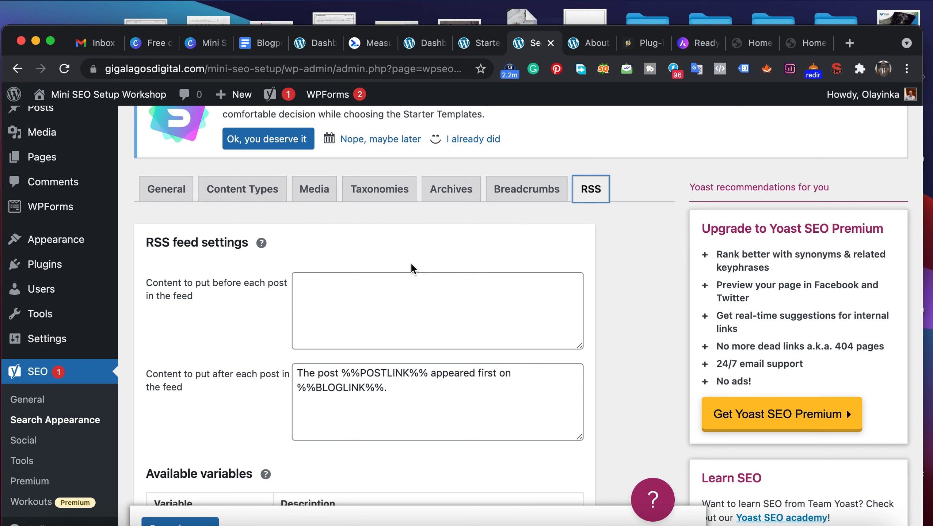
scroll(412, 266, down, 5)
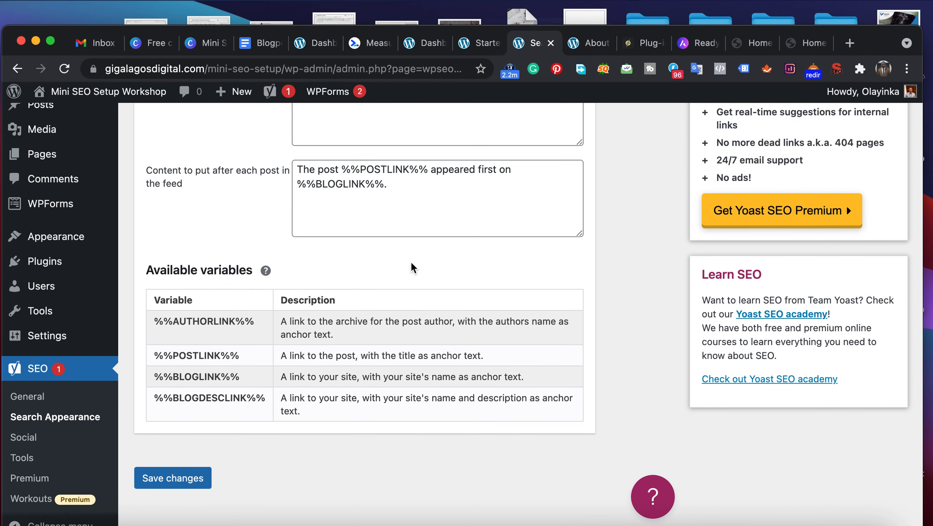
scroll(410, 261, up, 5)
scroll(411, 262, up, 4)
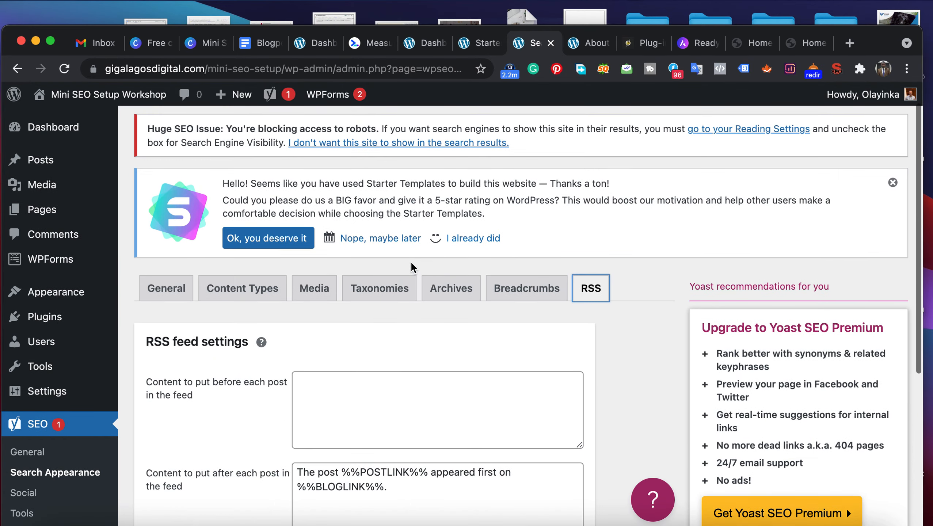
scroll(412, 266, down, 2)
scroll(412, 263, down, 1)
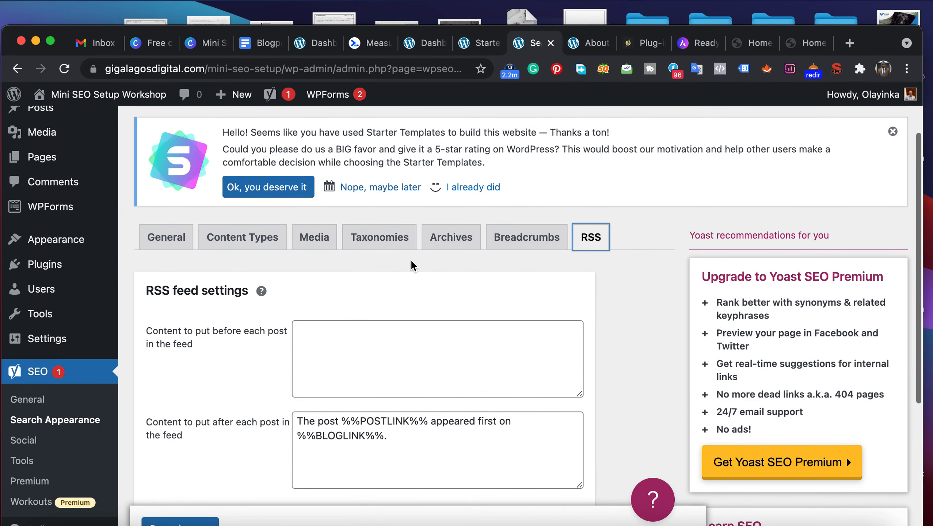
scroll(183, 357, up, 2)
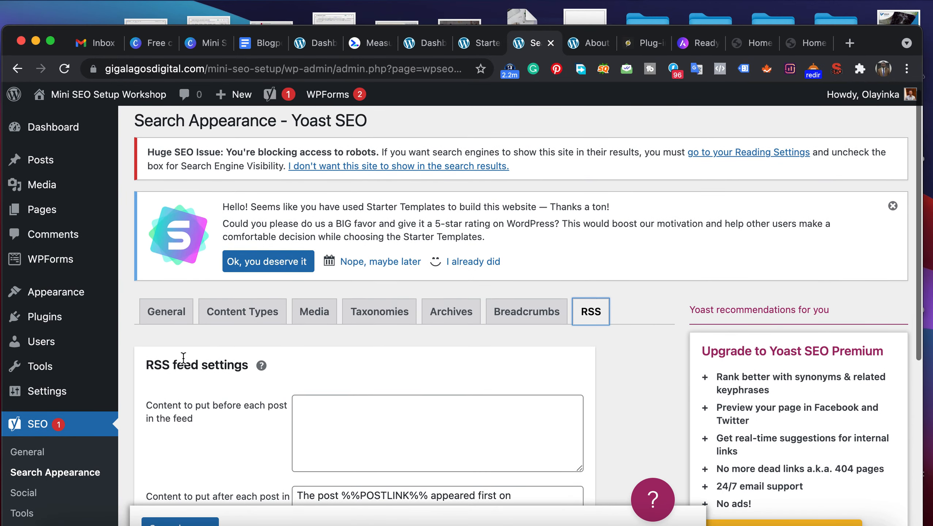
- Open Yoast SEO's General settings and review the dashboard's problems and notifications
scroll(183, 356, down, 3)
click(28, 400)
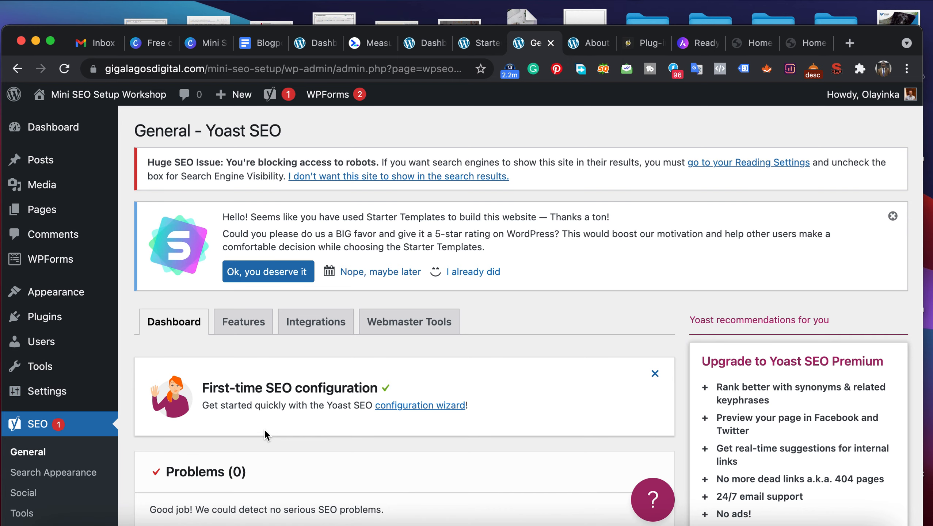
scroll(264, 430, down, 2)
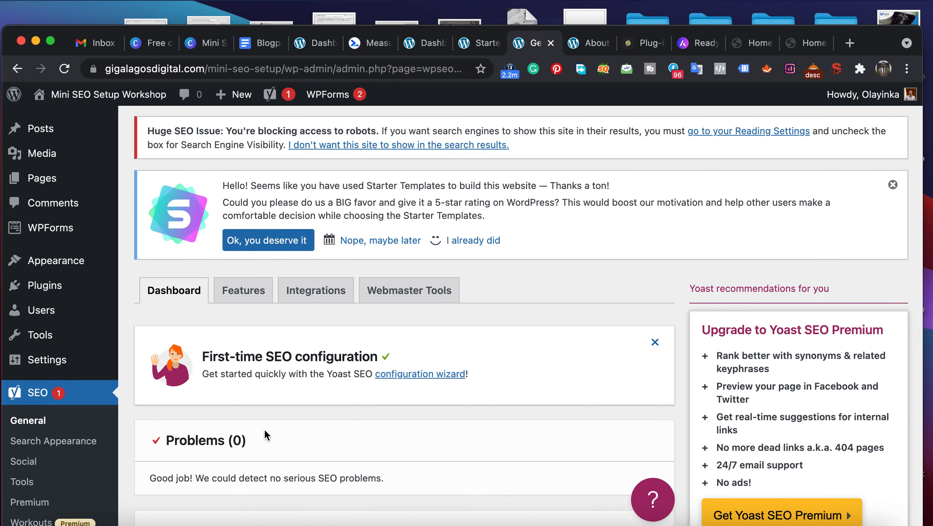
scroll(265, 431, down, 4)
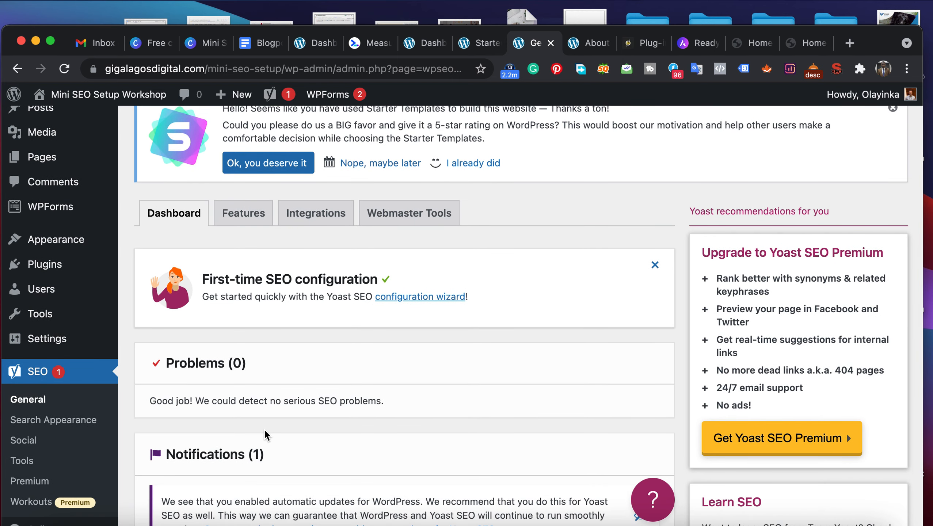
scroll(264, 428, down, 15)
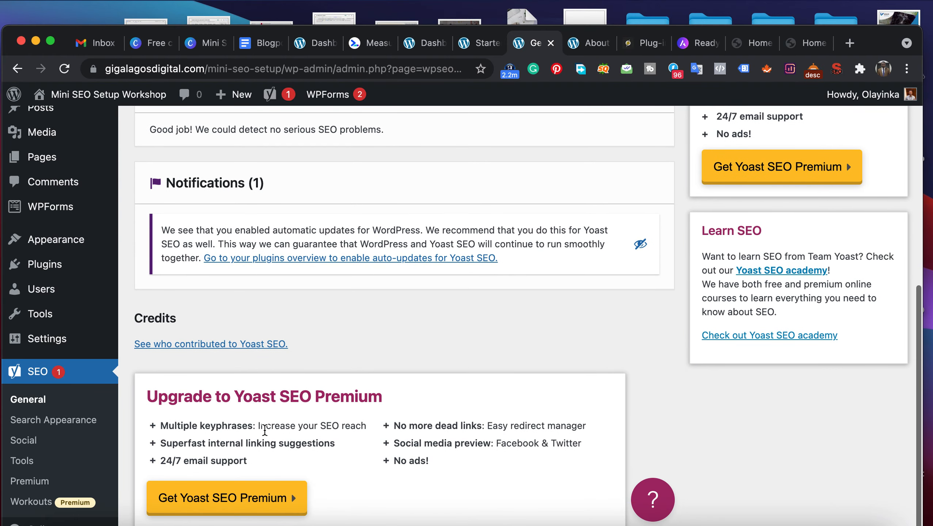
scroll(265, 429, up, 16)
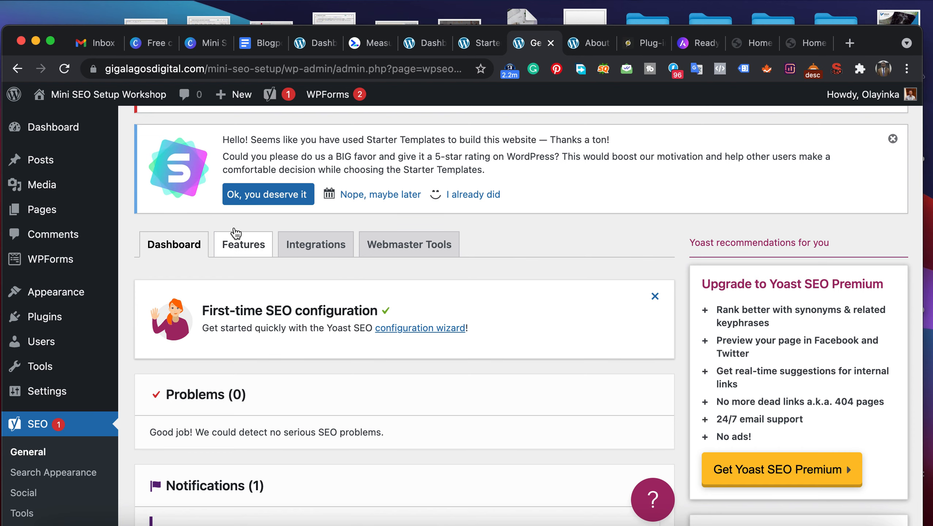
- Bring up Yoast SEO's Features settings, view the generated XML sitemap from its help text, and close the sitemap page
click(237, 255)
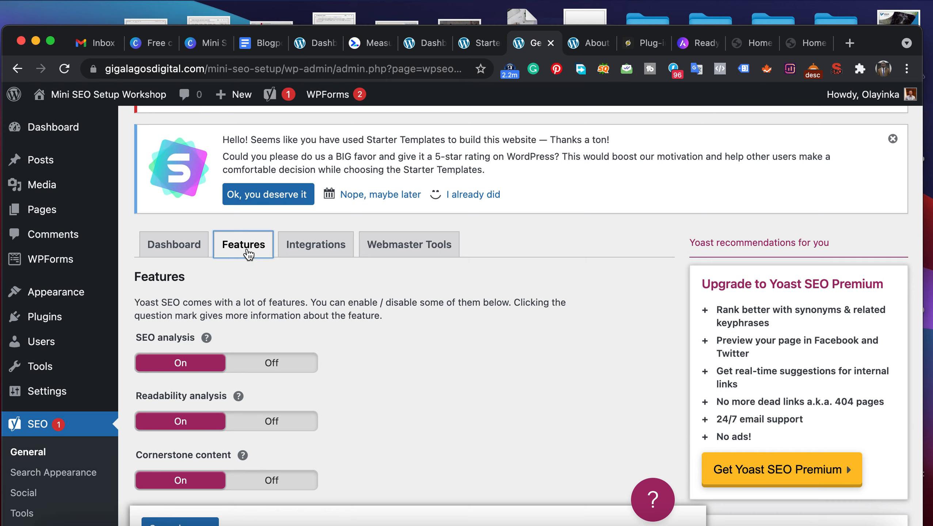
scroll(280, 328, down, 5)
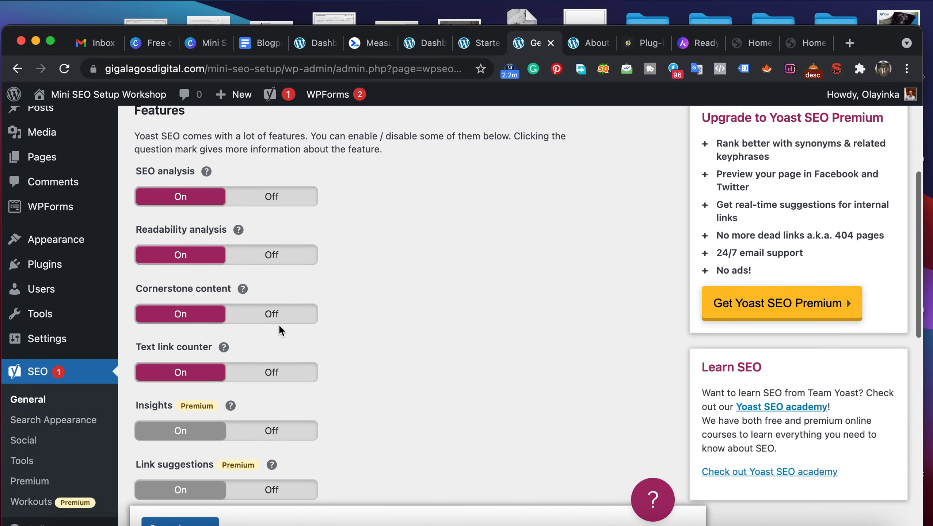
scroll(278, 326, down, 4)
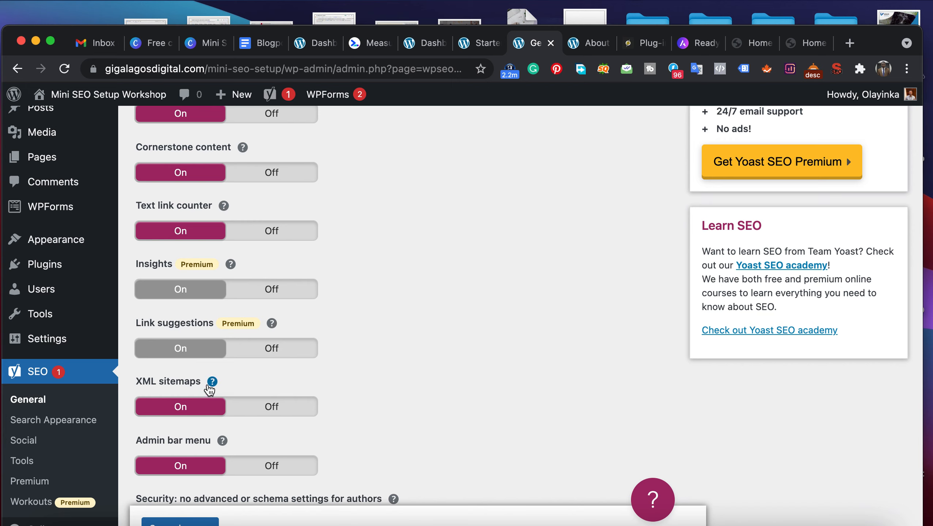
click(208, 385)
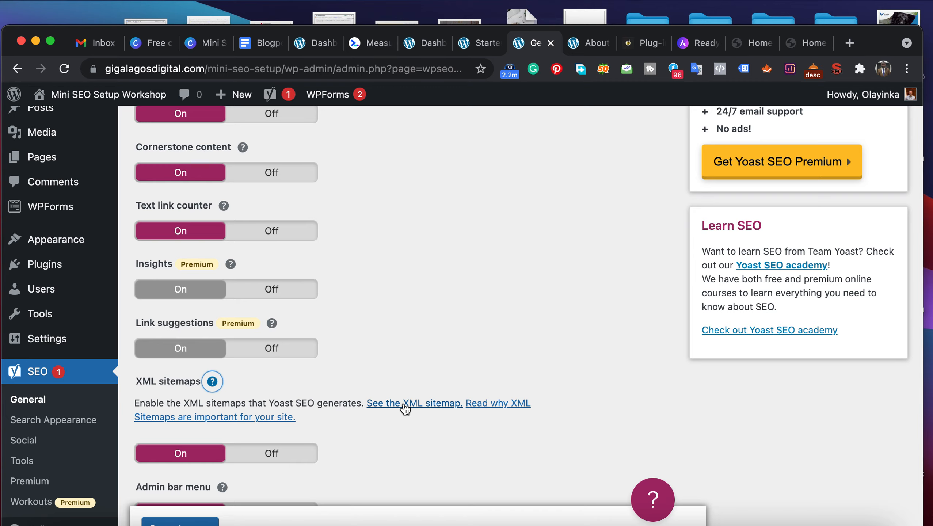
click(405, 403)
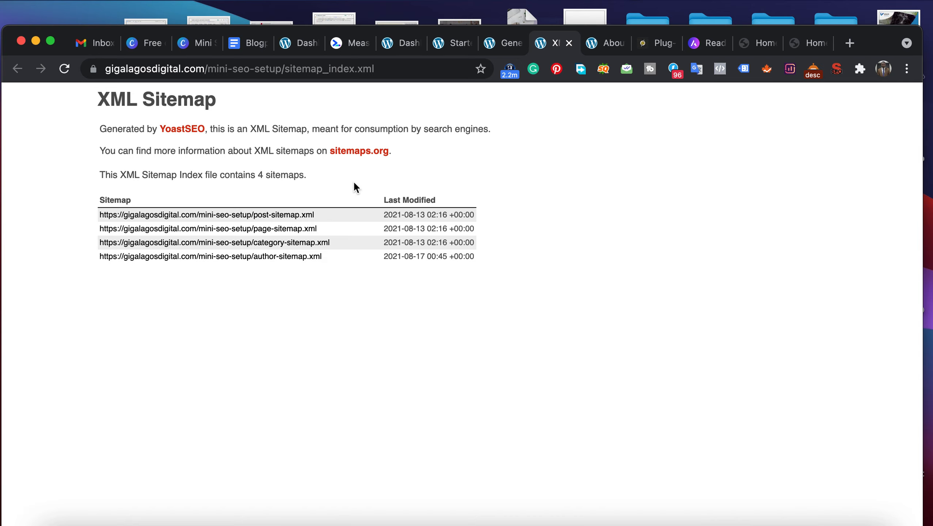
click(569, 43)
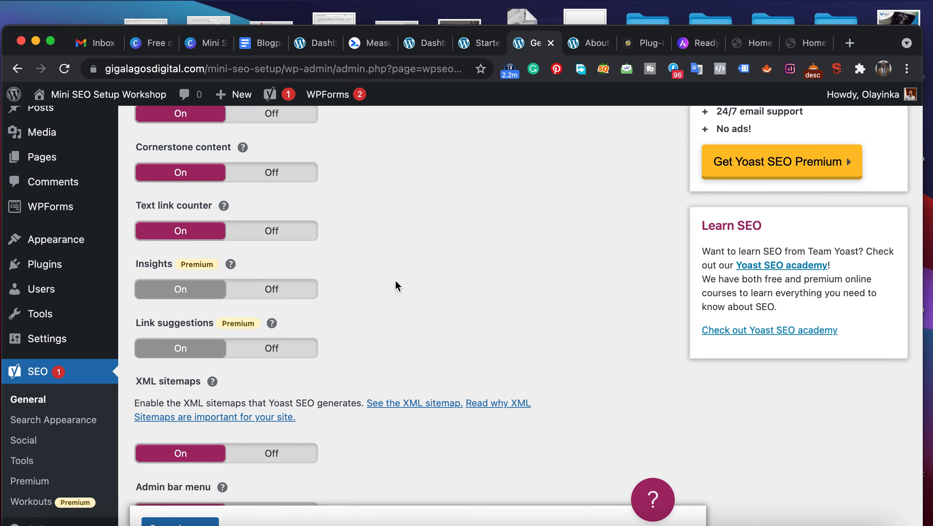
- Review the remaining Yoast SEO feature switches, from the admin bar menu through Enhanced Slack sharing
scroll(396, 283, down, 7)
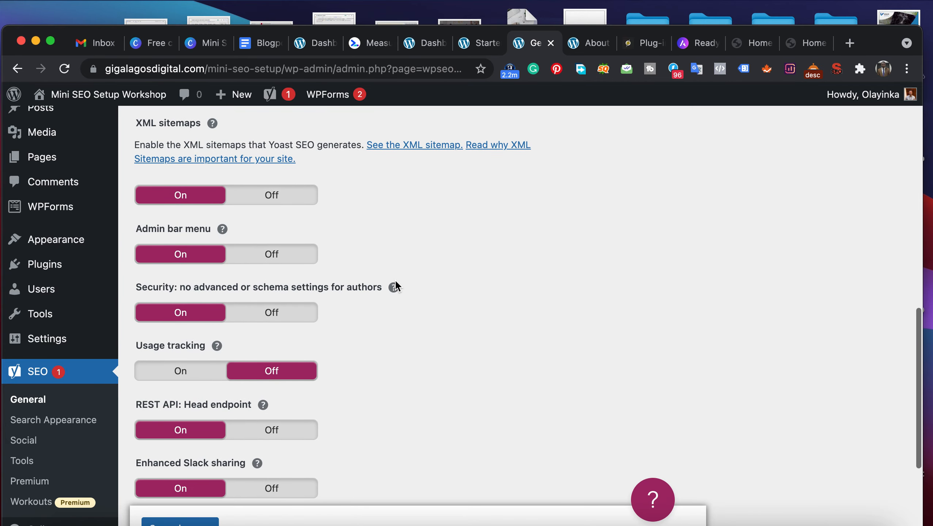
scroll(394, 286, down, 2)
scroll(396, 282, down, 5)
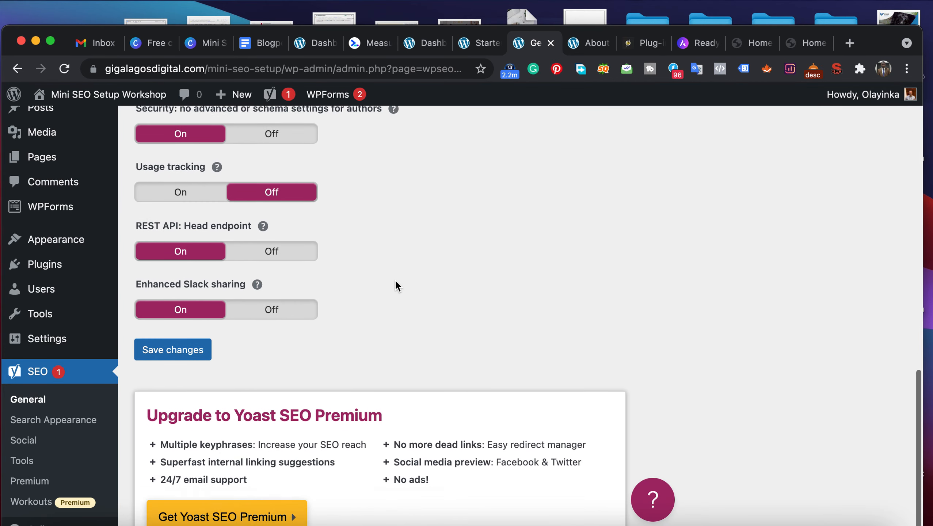
scroll(396, 282, up, 3)
scroll(397, 282, up, 3)
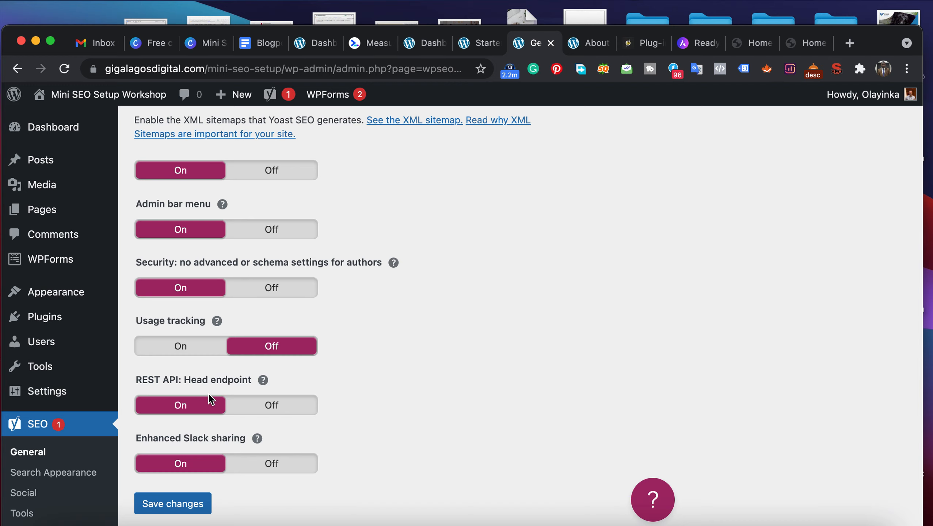
scroll(208, 394, up, 15)
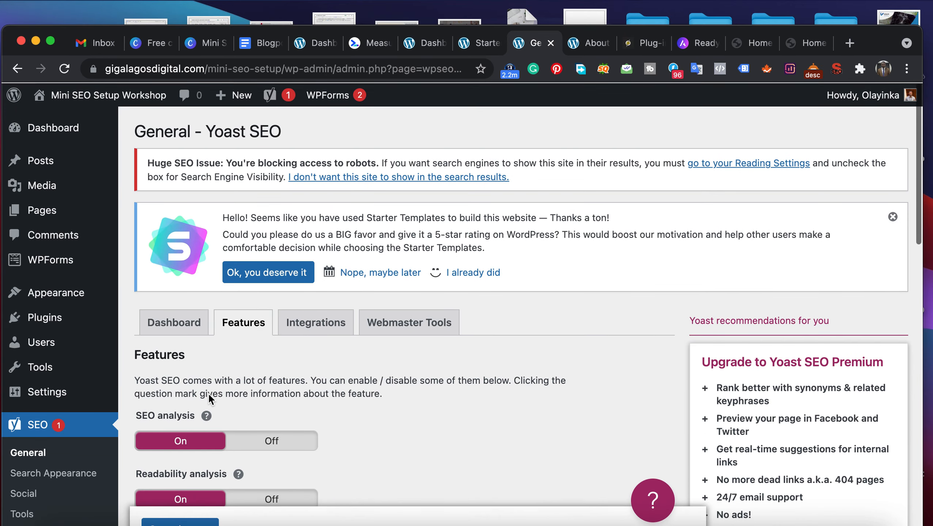
- Review Yoast SEO's Integrations settings and the Webmaster Tools verification fields
click(300, 323)
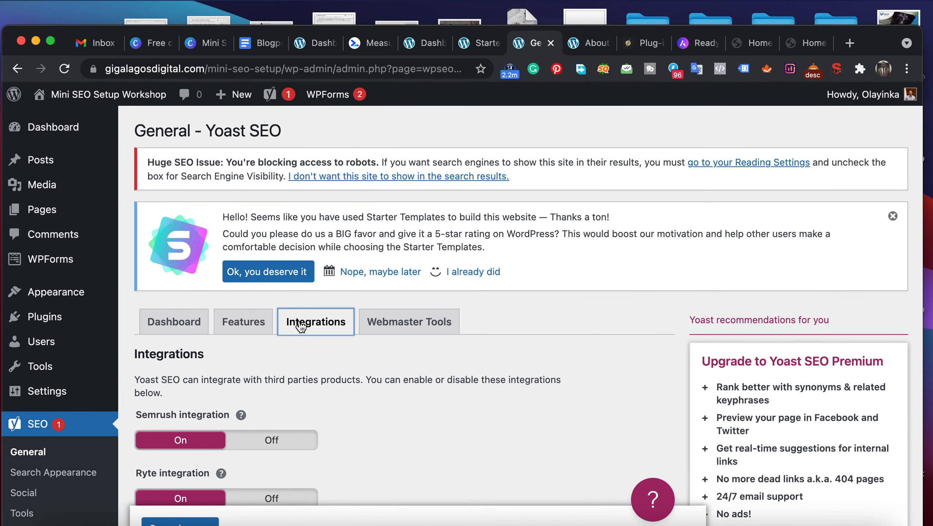
scroll(259, 360, down, 5)
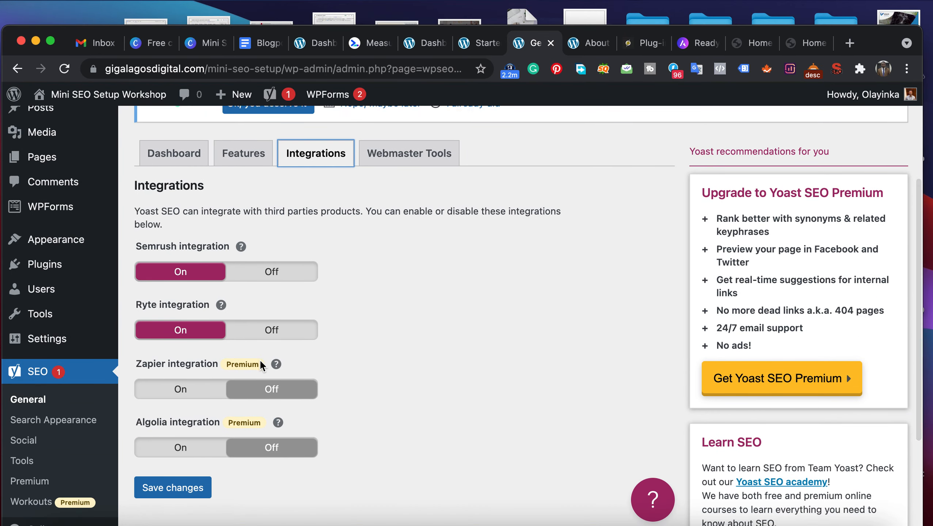
scroll(259, 359, down, 5)
scroll(260, 359, up, 10)
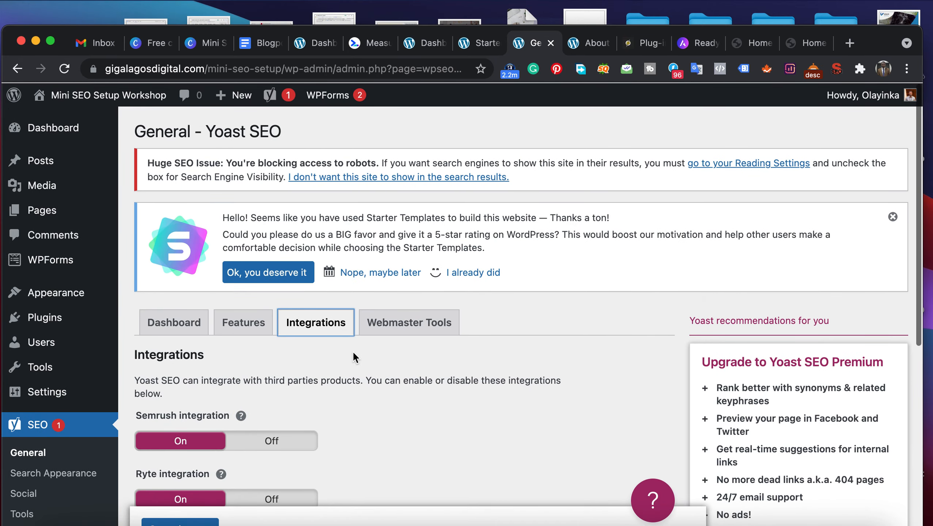
click(408, 322)
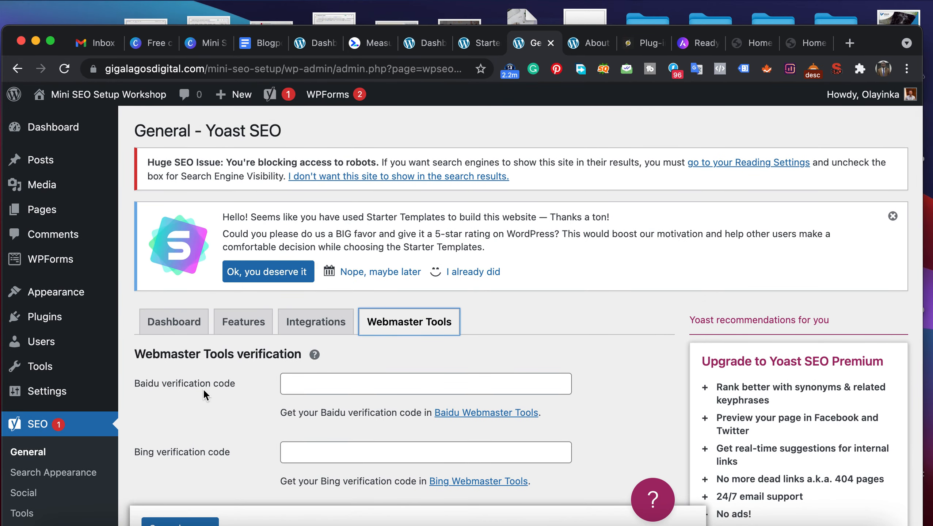
scroll(203, 389, down, 5)
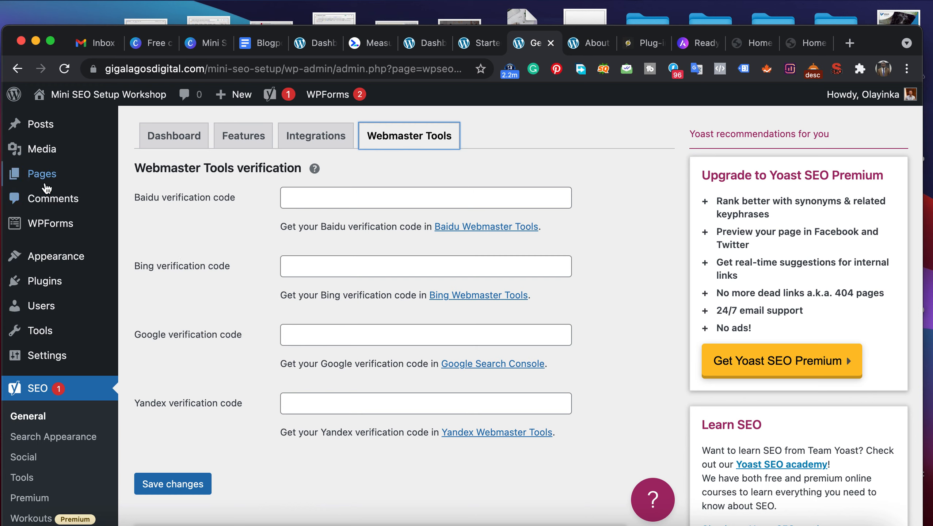
- Go to the list of all pages and open the About page for editing
mouse_move(49, 183)
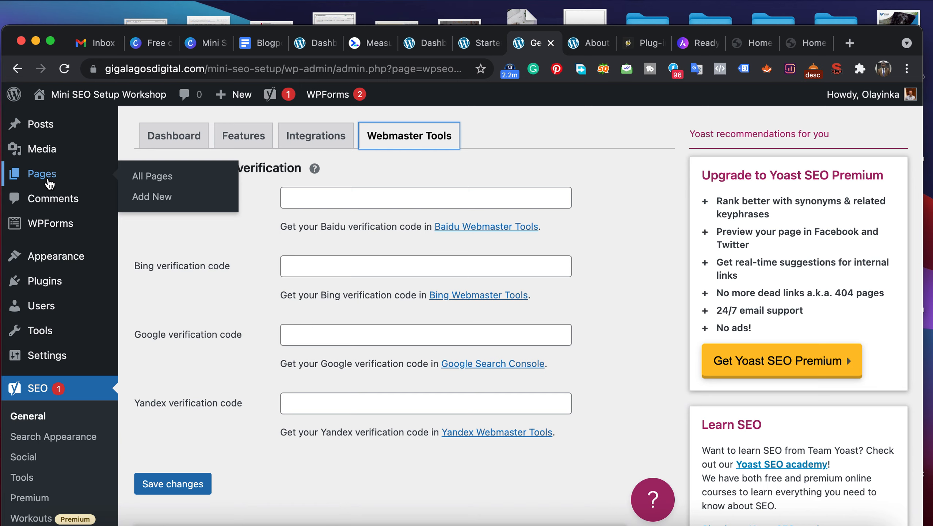
click(148, 178)
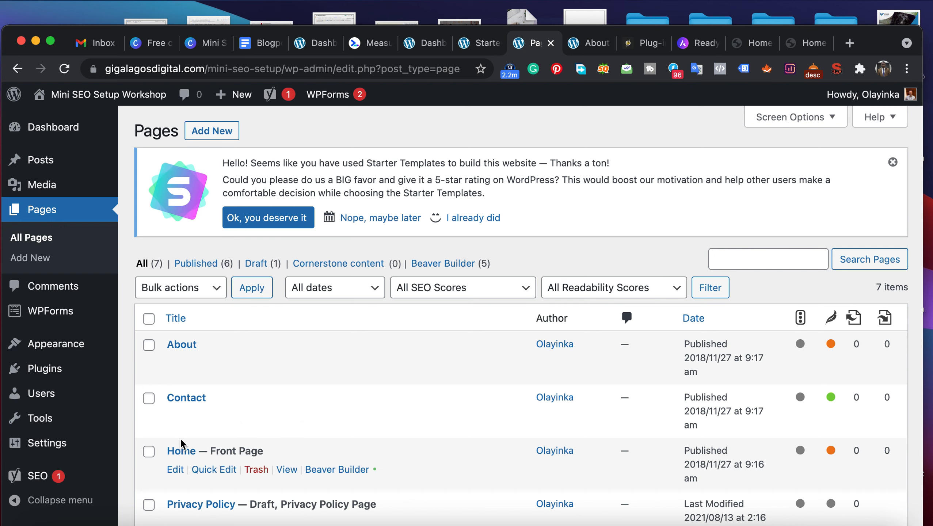
click(176, 365)
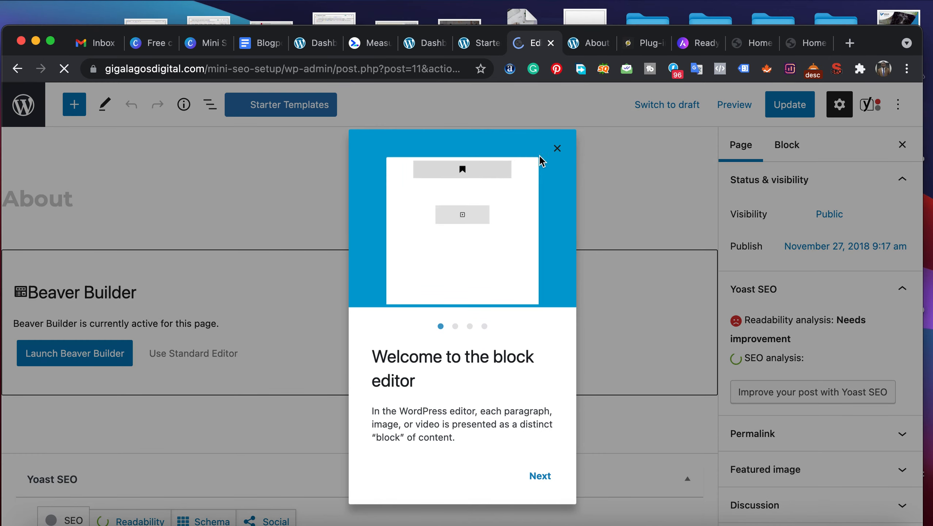
- Dismiss the block editor's welcome guide and turn off Fullscreen mode
click(557, 149)
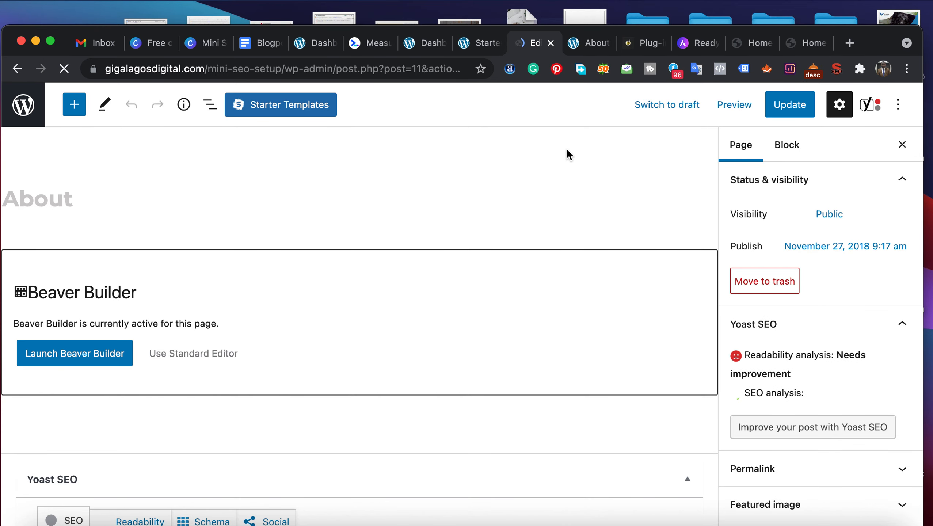
click(896, 106)
click(766, 254)
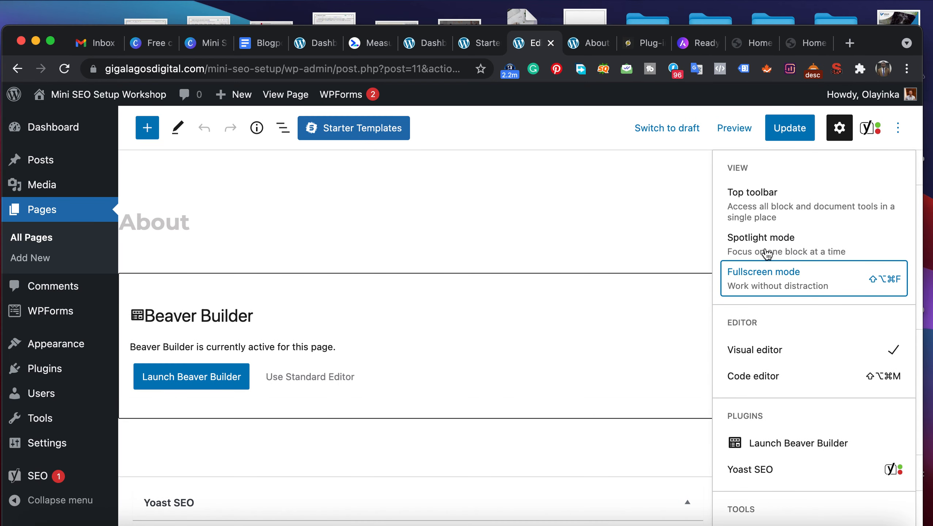
click(631, 234)
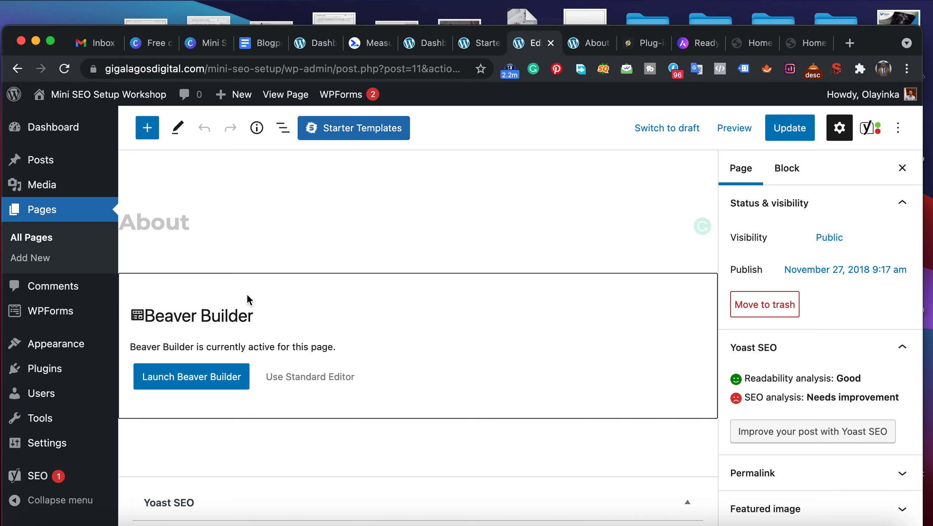
- Examine the About page's Beaver Builder block and the Yoast SEO section with its focus keyphrase field and Google preview
scroll(333, 391, down, 6)
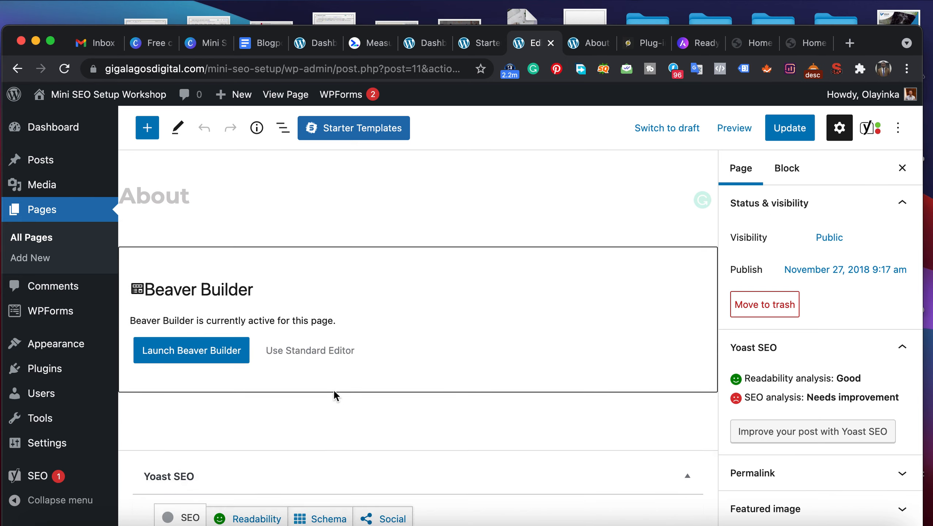
scroll(334, 390, up, 4)
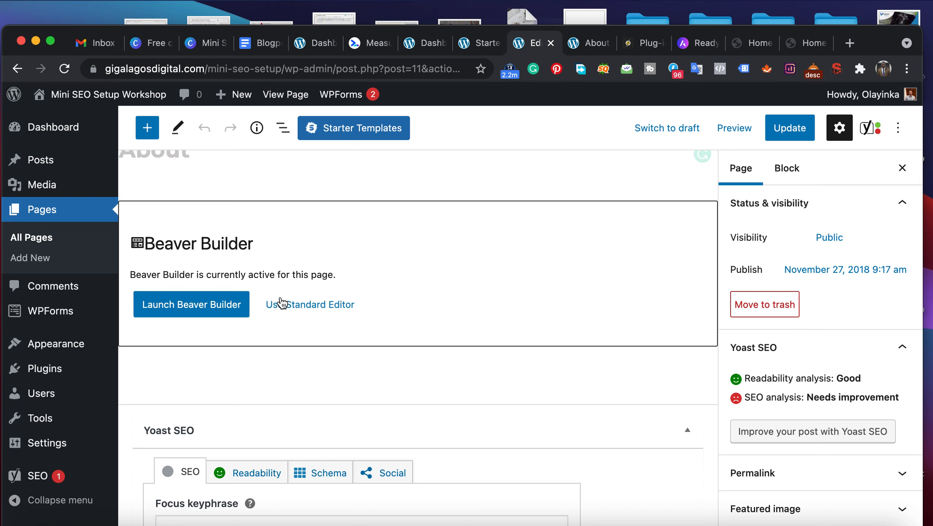
scroll(282, 303, down, 5)
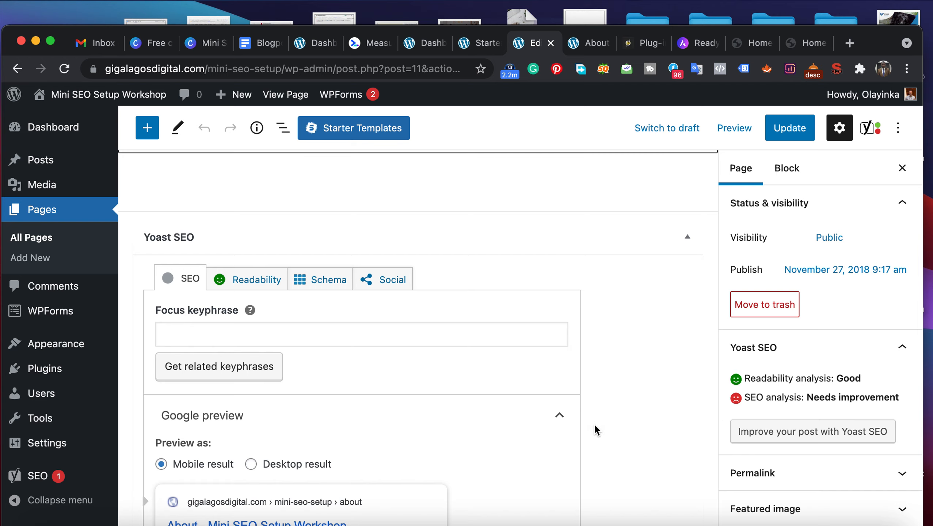
- Set the About page's Yoast SEO focus keyphrase to "about"
click(221, 337)
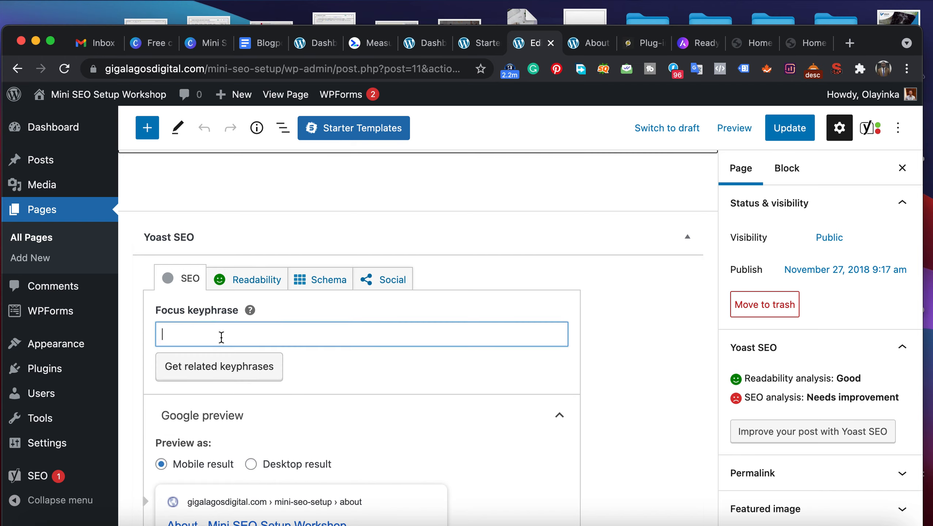
text(abu)
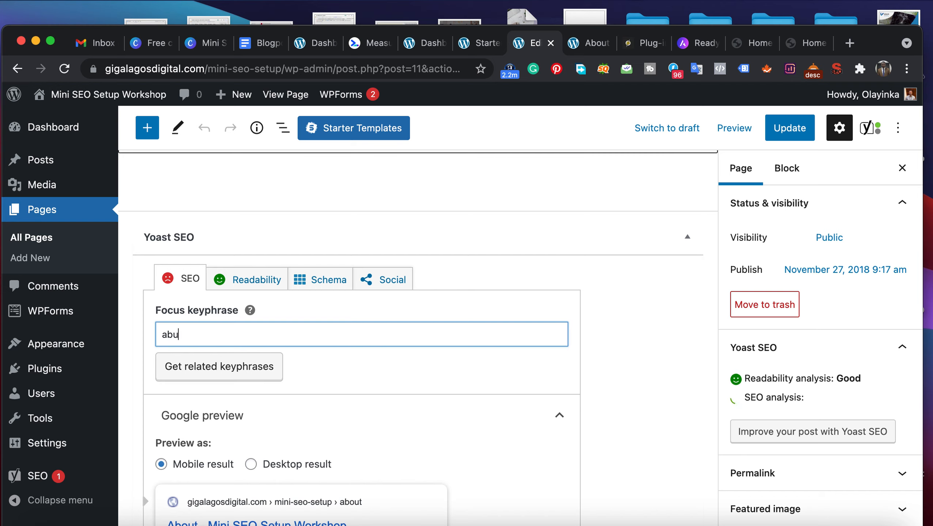
key(BackSpace)
text(out)
click(555, 370)
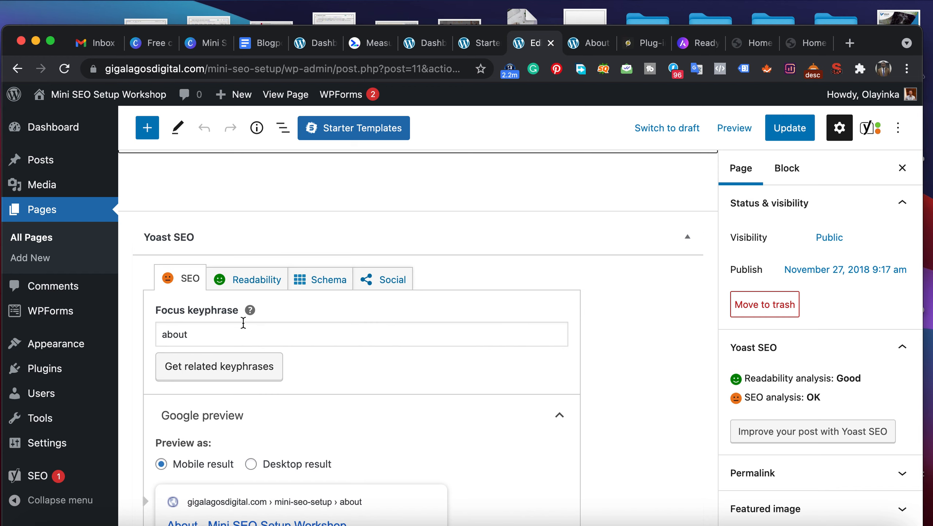
- Examine the About page's Google preview together with its SEO title and slug fields
scroll(305, 447, down, 5)
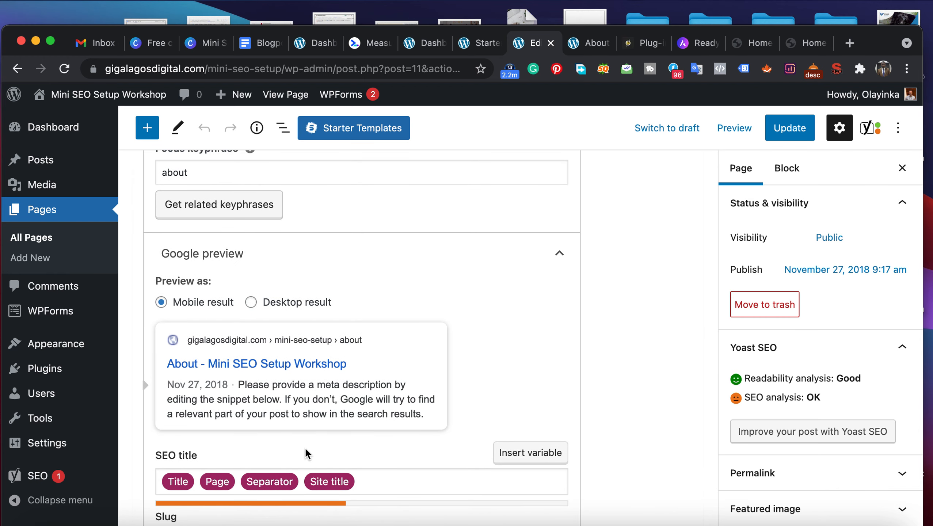
scroll(306, 453, up, 3)
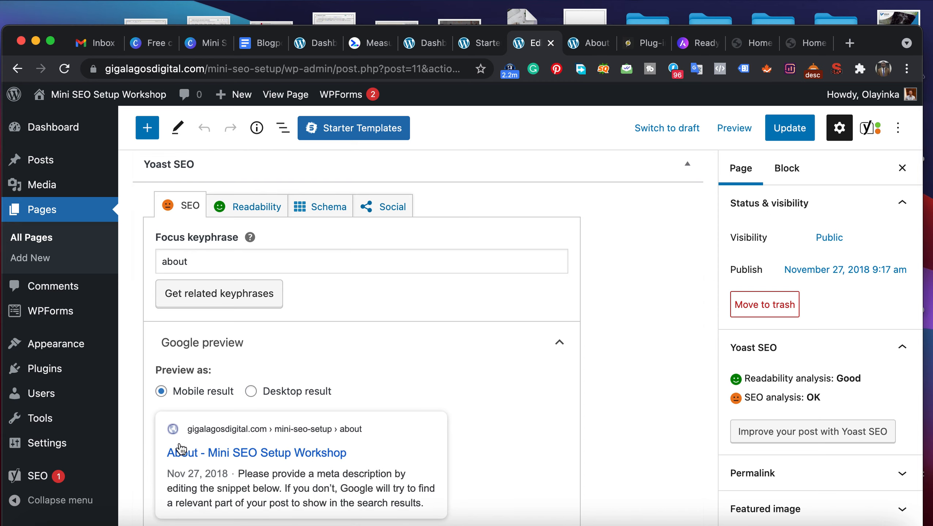
scroll(293, 462, down, 3)
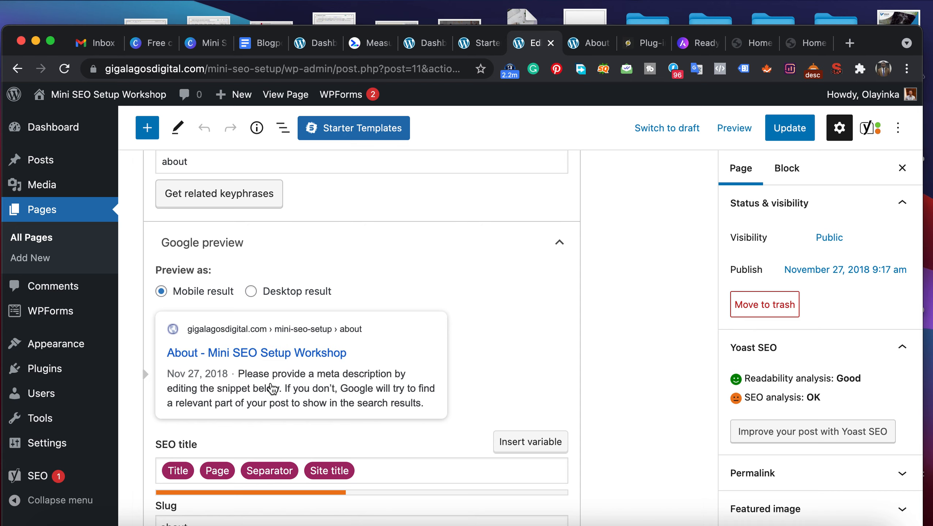
scroll(273, 388, up, 1)
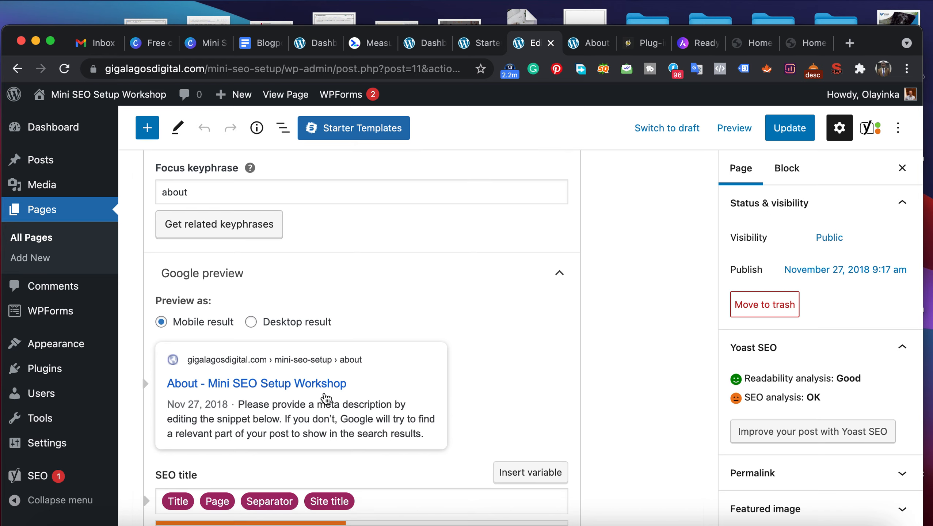
scroll(326, 398, down, 3)
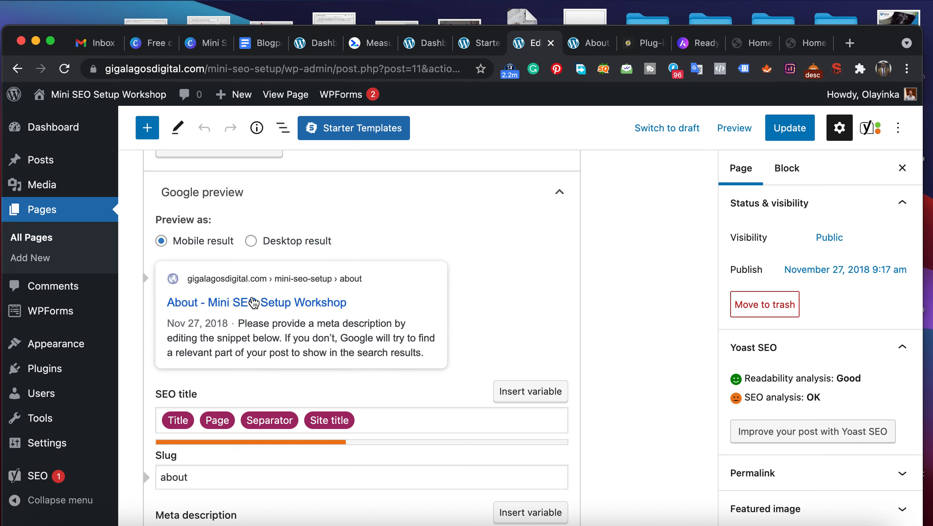
scroll(311, 361, down, 2)
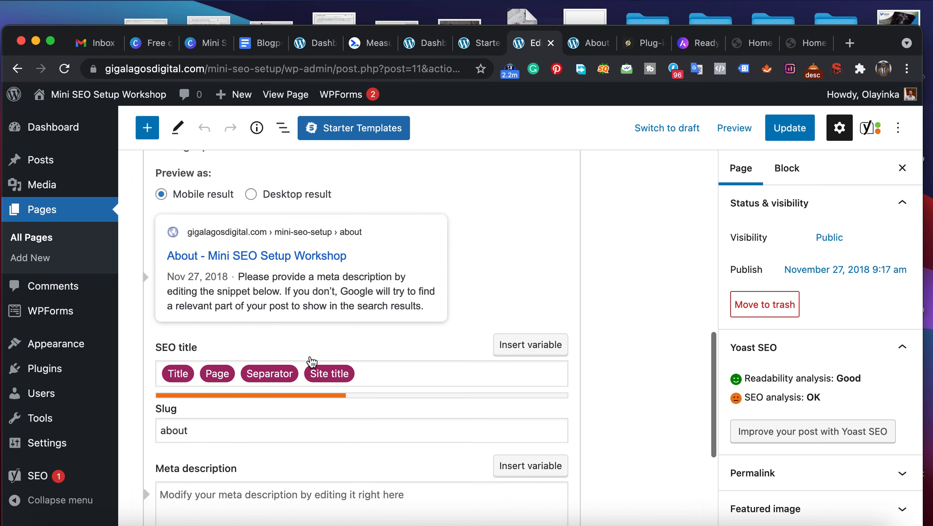
- Begin the About page's meta description with "Do you want to get to know about us at Giga Lagos Digital?"
scroll(308, 355, down, 3)
click(288, 446)
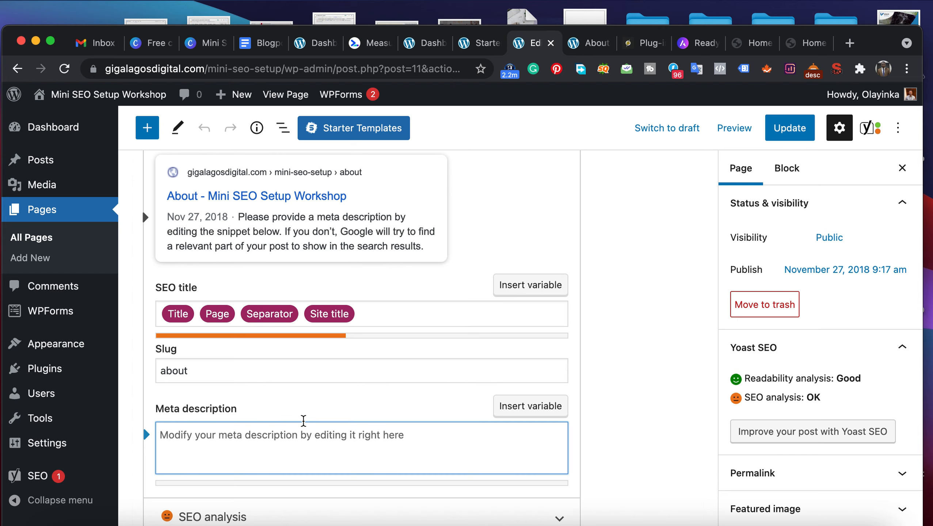
text(DO)
key(BackSpace)
text(o you want to get to know)
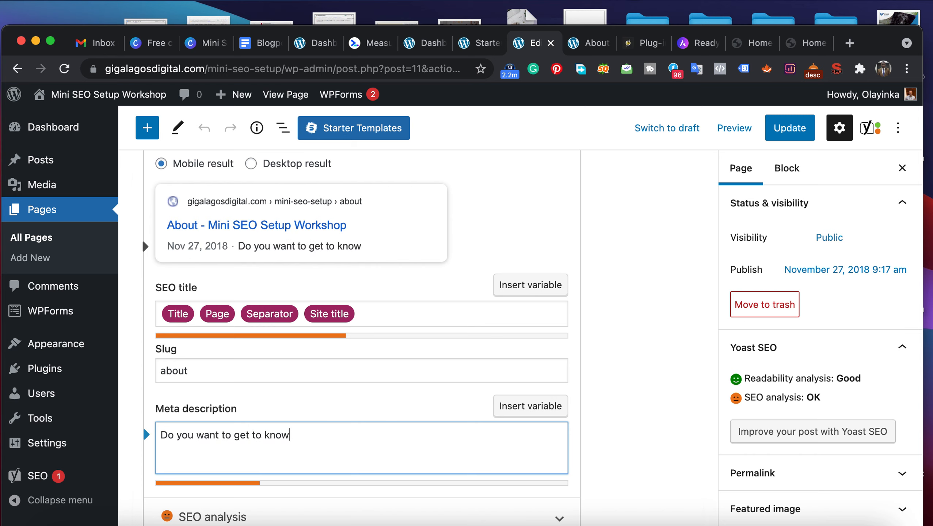
text( about us at )
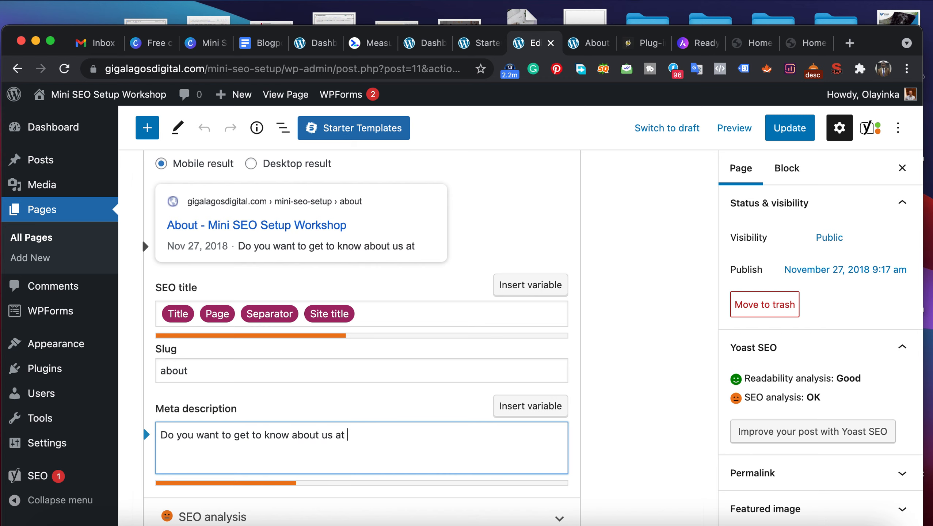
text(Giga )
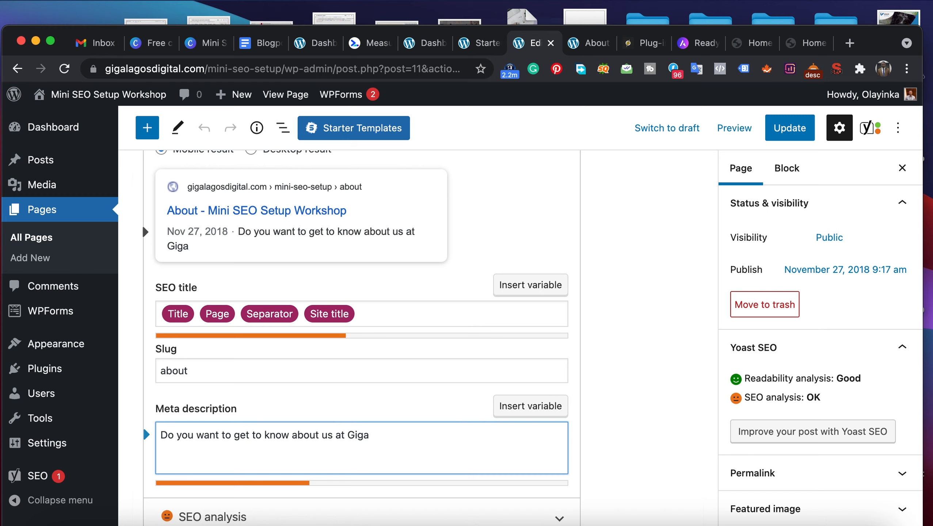
text(Lagos D)
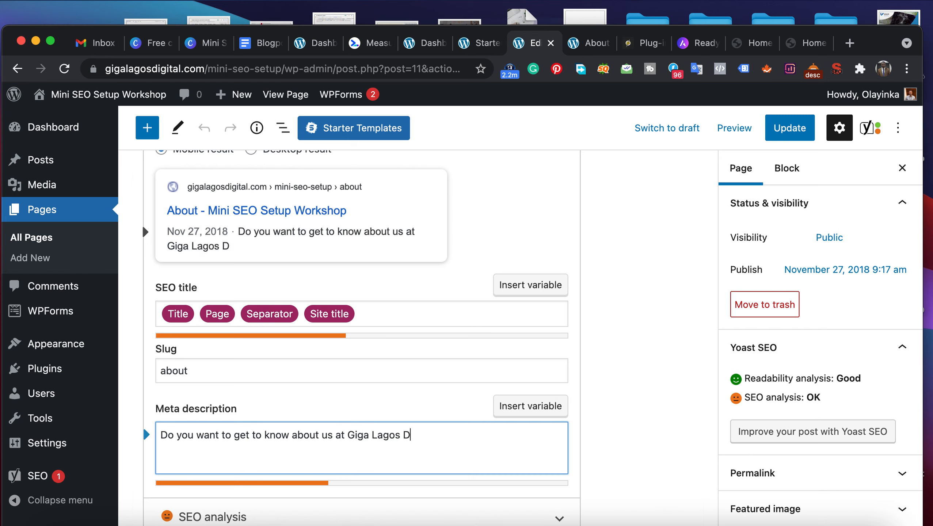
text(igital?)
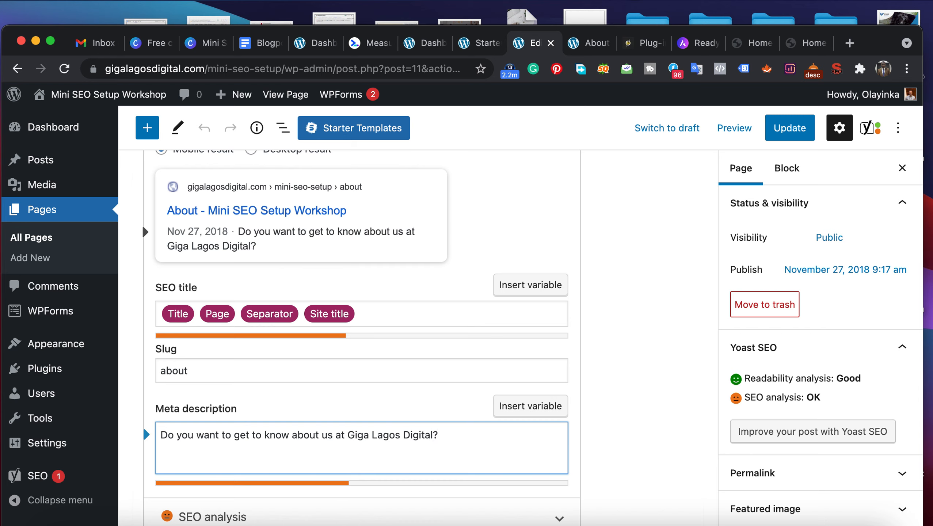
text( Kindy)
- Complete the meta description with "Kindly head over to the contact us pages to leave us message"
key(BackSpace)
text(ly head )
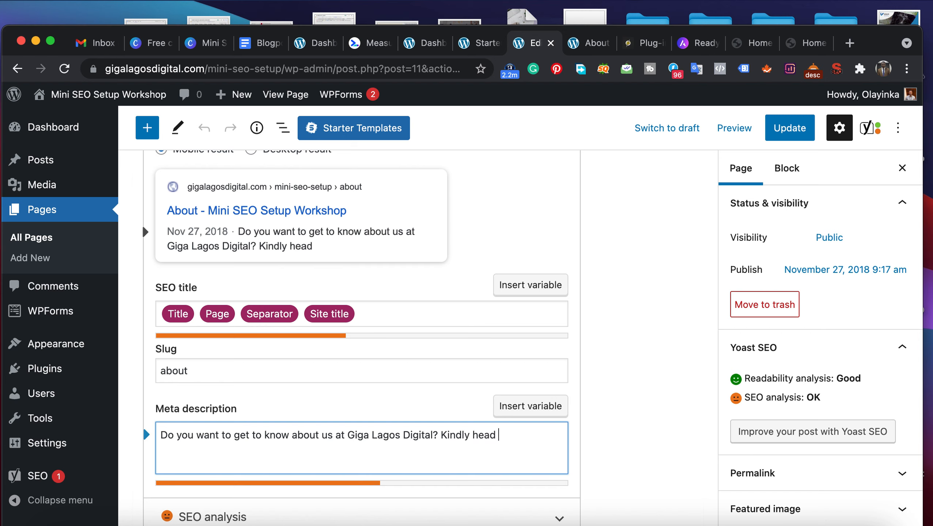
text(over th)
key(BackSpace)
text(o the)
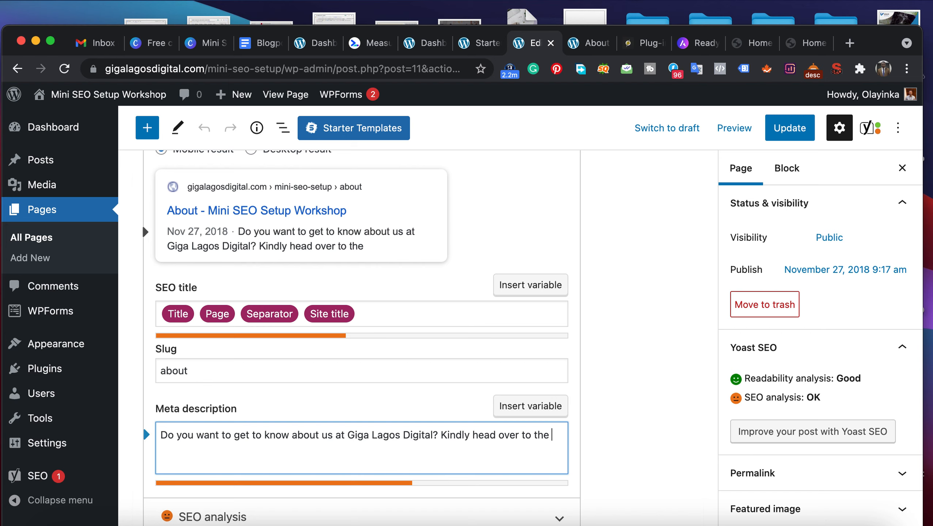
text( conact)
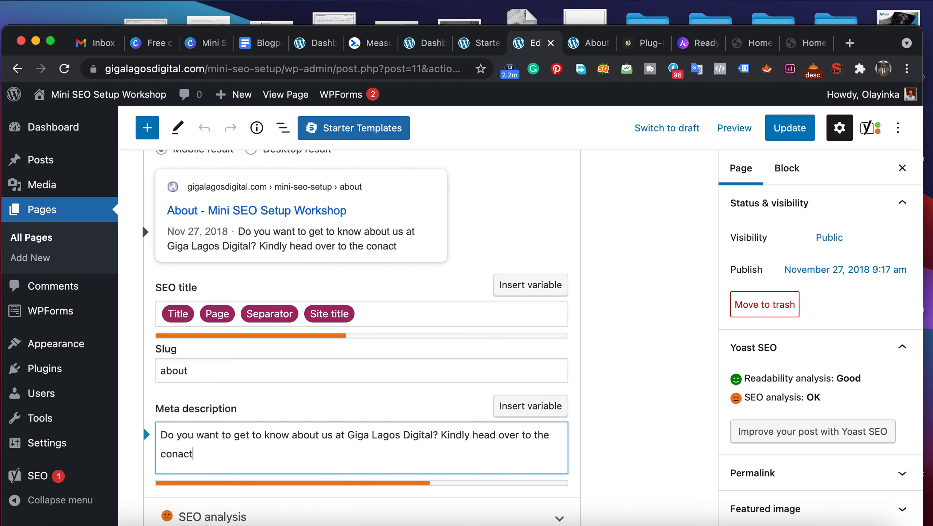
key(BackSpace)
key(BackSpace)
key(BackSpace)
key(BackSpace)
key(BackSpace)
text(ntact us pages)
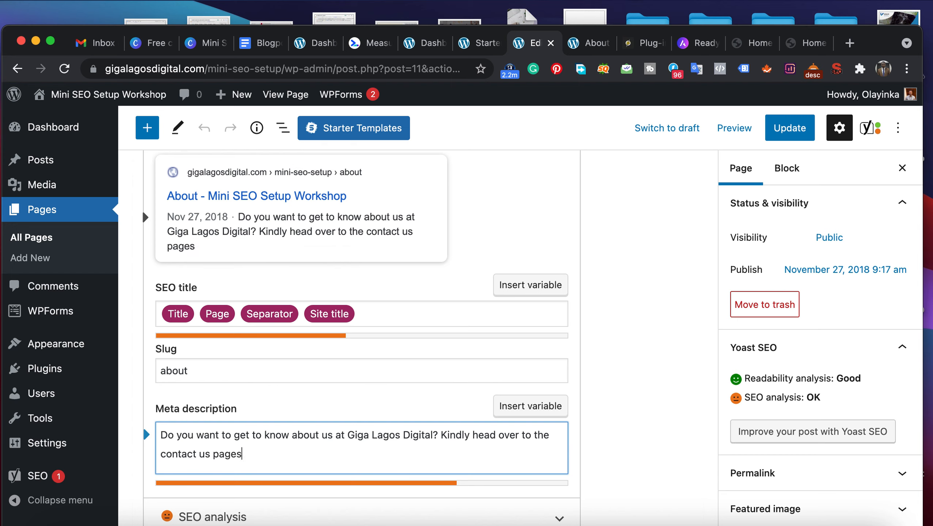
text( to leave us )
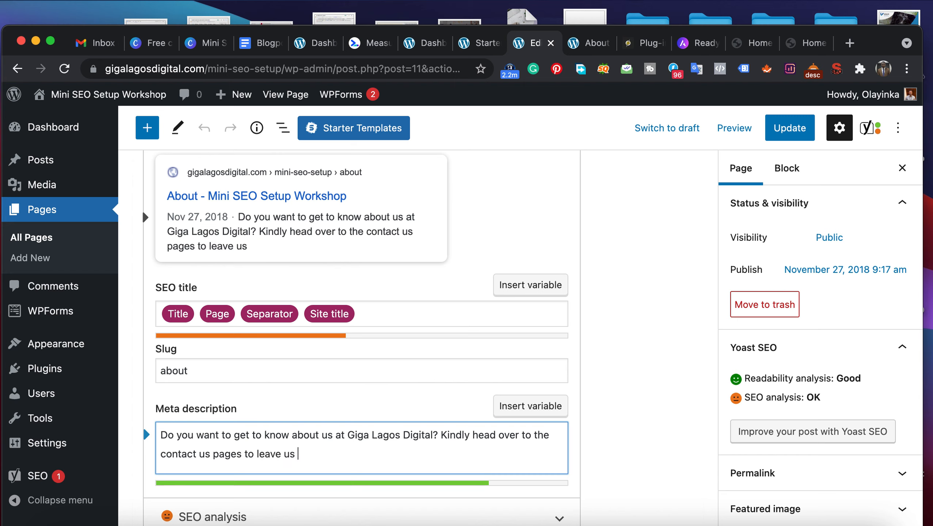
text(message)
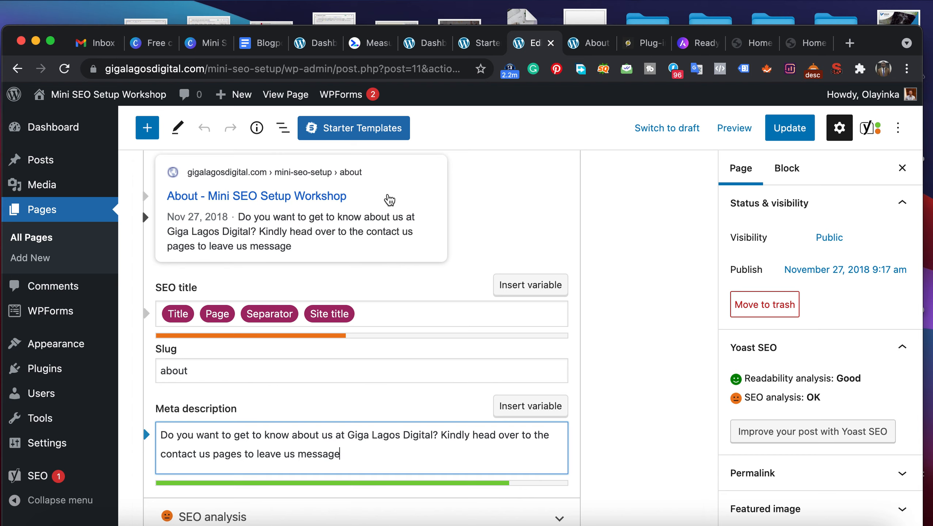
- Expand the SEO analysis for the keyphrase "about" and review its problems, improvements, considerations and good results
scroll(370, 325, down, 3)
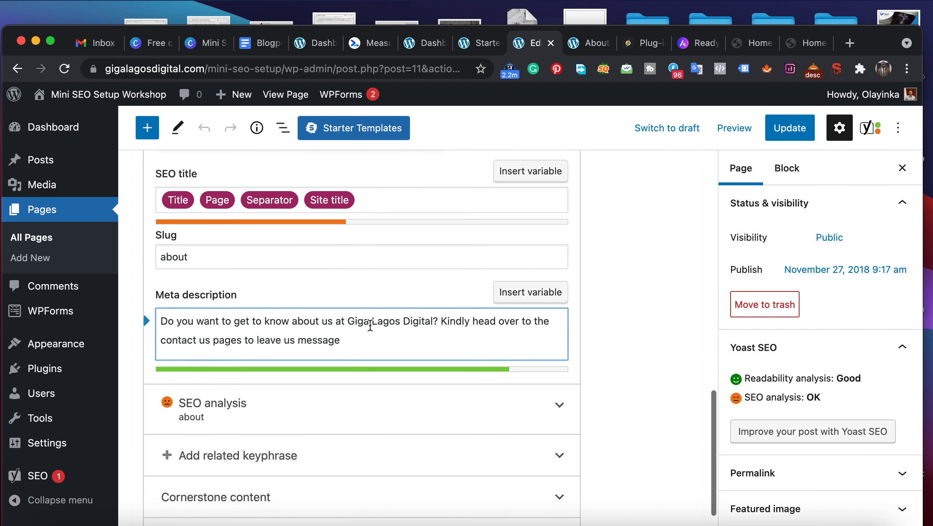
scroll(370, 325, down, 1)
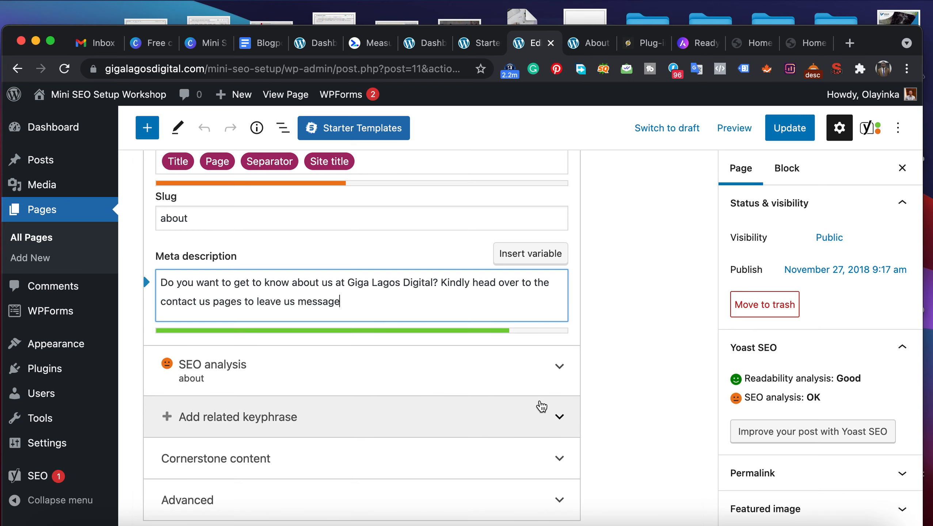
scroll(664, 404, up, 2)
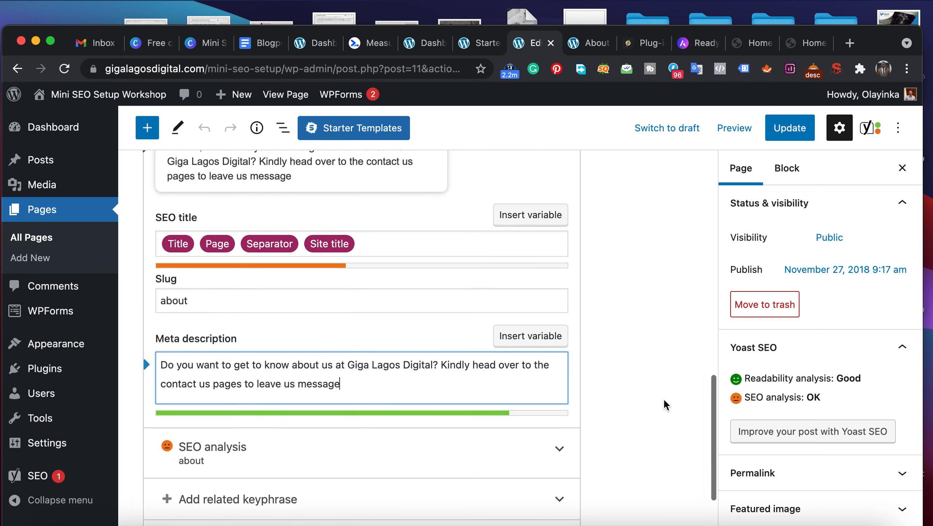
scroll(664, 404, down, 3)
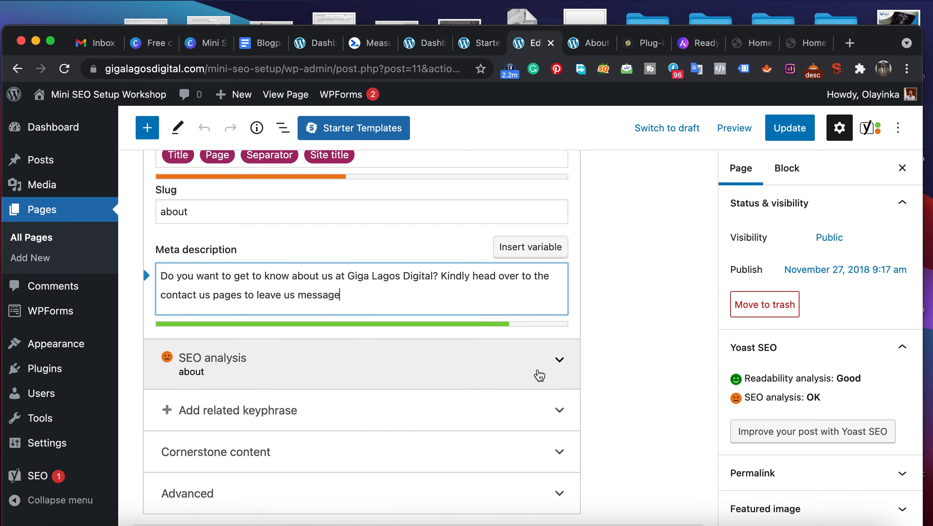
click(559, 360)
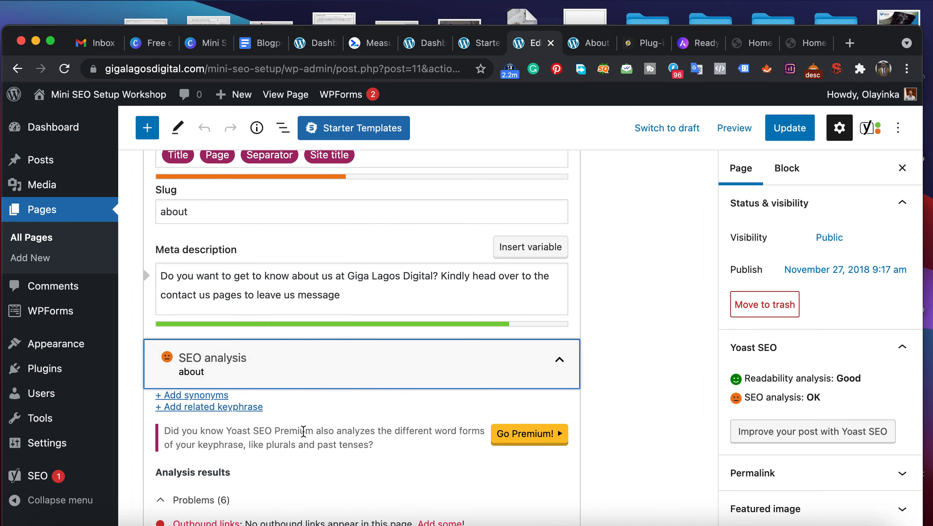
scroll(303, 430, down, 7)
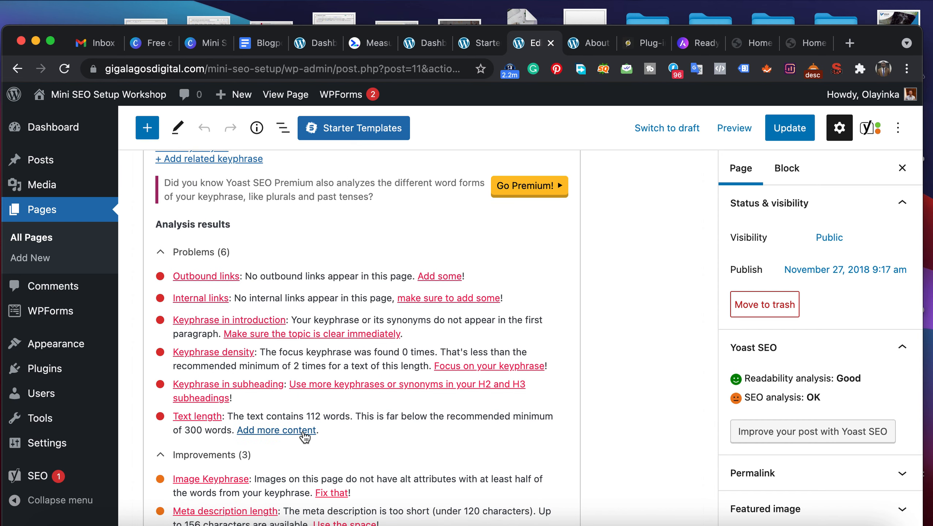
scroll(305, 437, down, 1)
scroll(305, 437, down, 4)
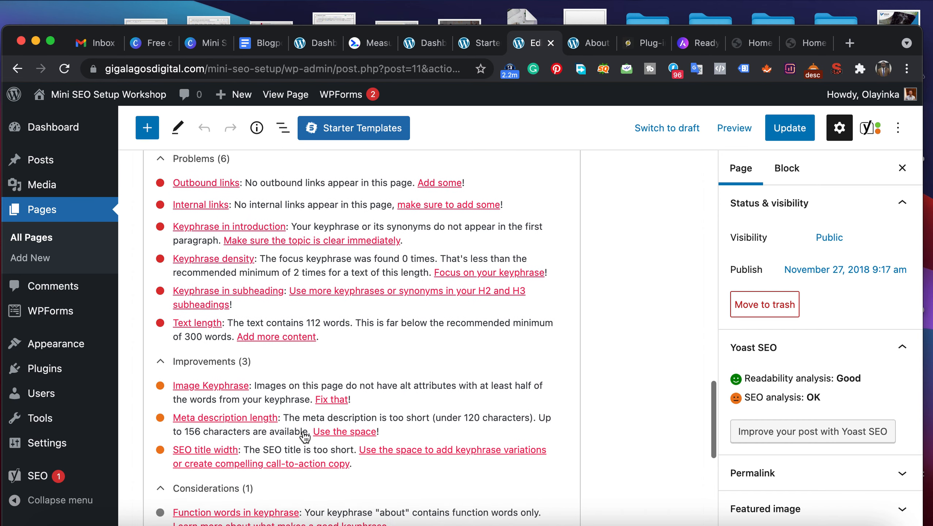
scroll(305, 437, up, 4)
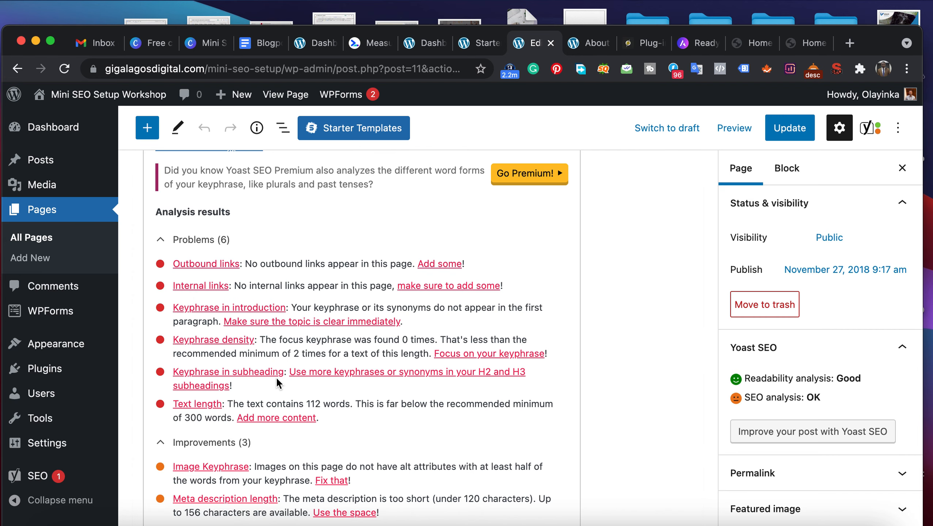
scroll(276, 379, down, 3)
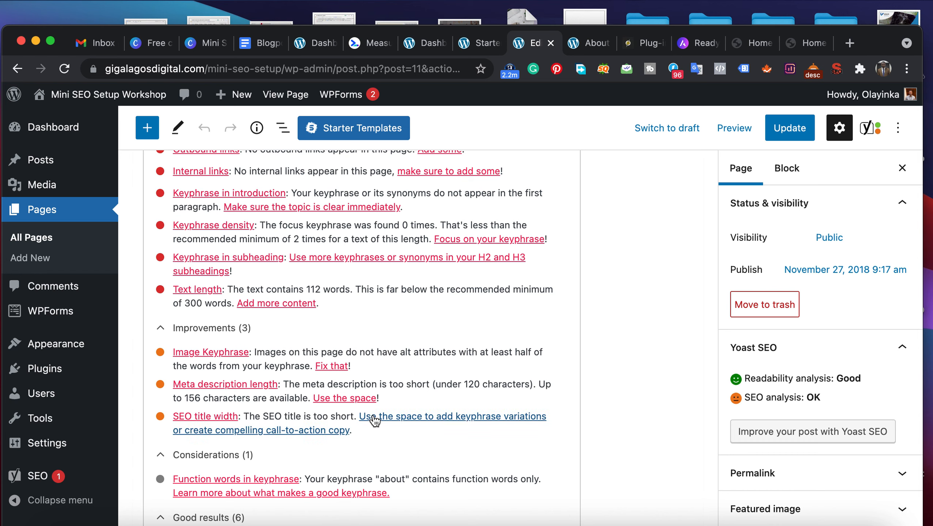
scroll(374, 420, down, 3)
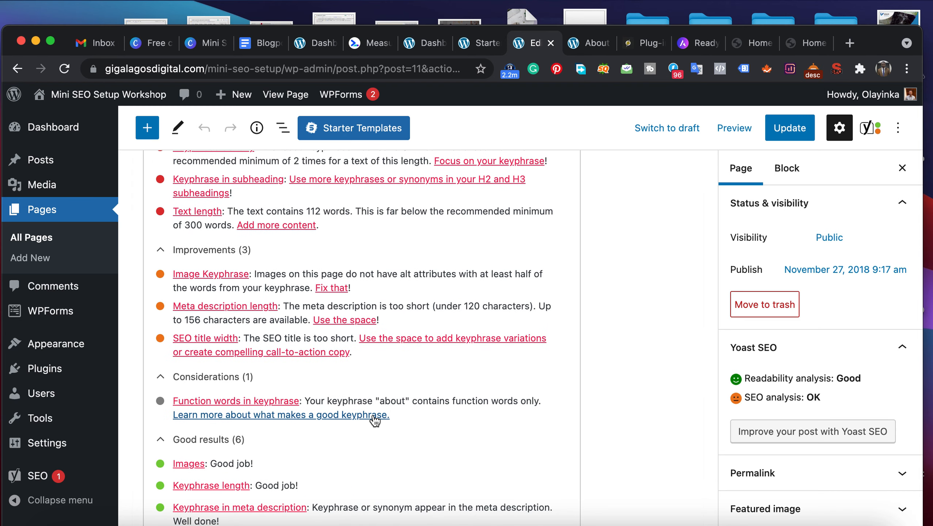
scroll(375, 420, down, 2)
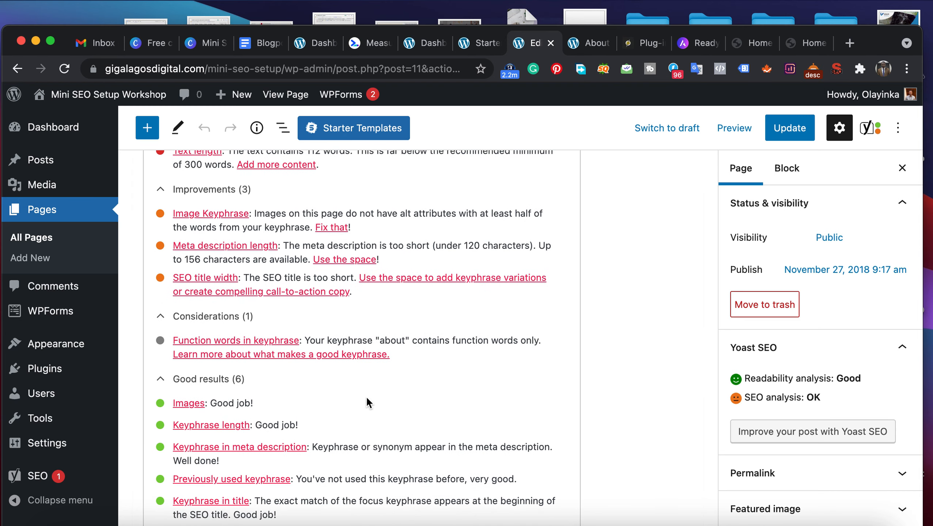
scroll(366, 394, down, 6)
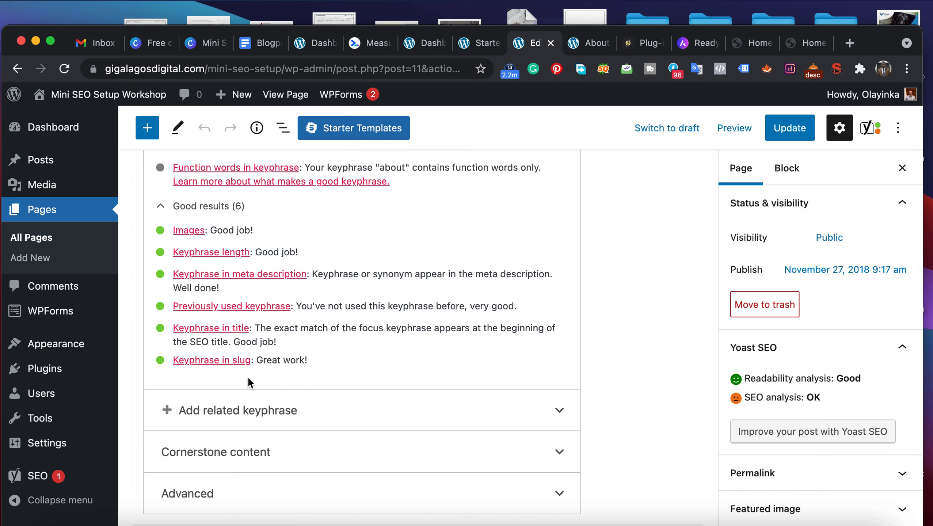
scroll(247, 376, up, 6)
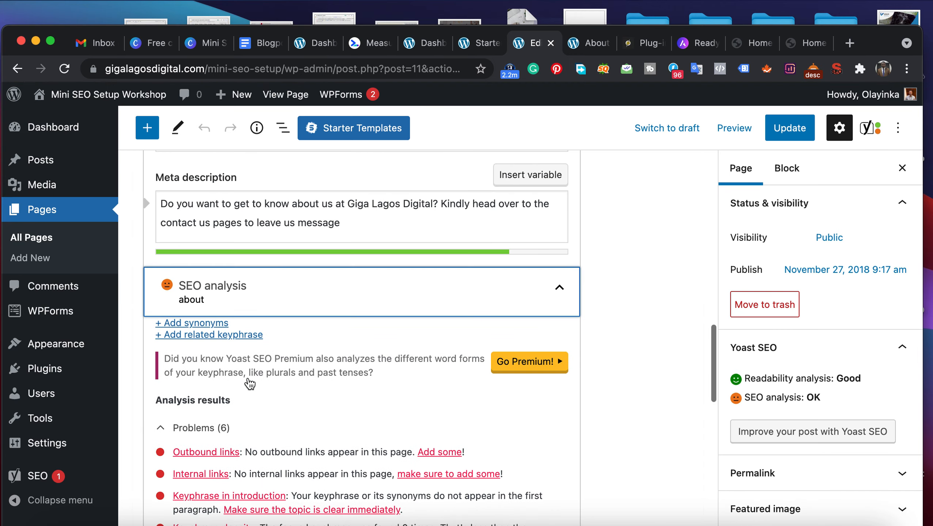
scroll(249, 383, up, 3)
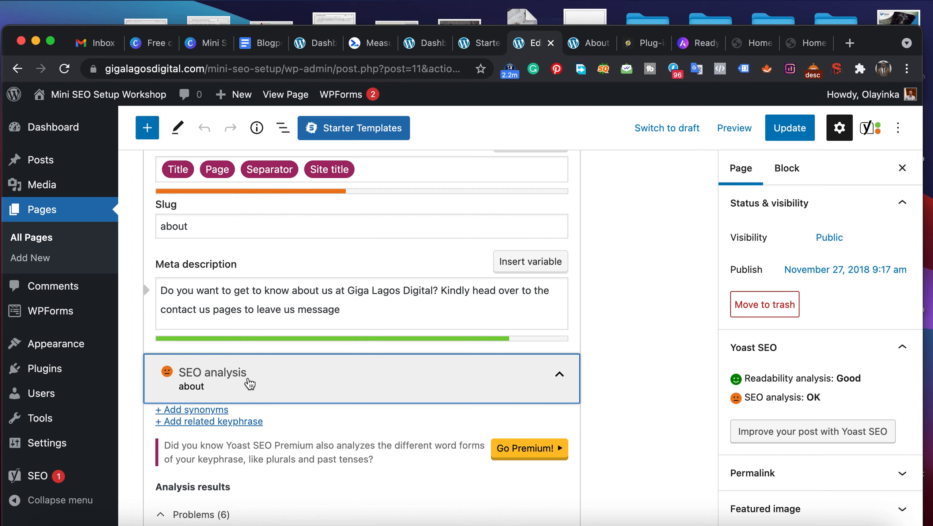
- Update the About page with its new SEO details and go to the list of all posts
click(780, 129)
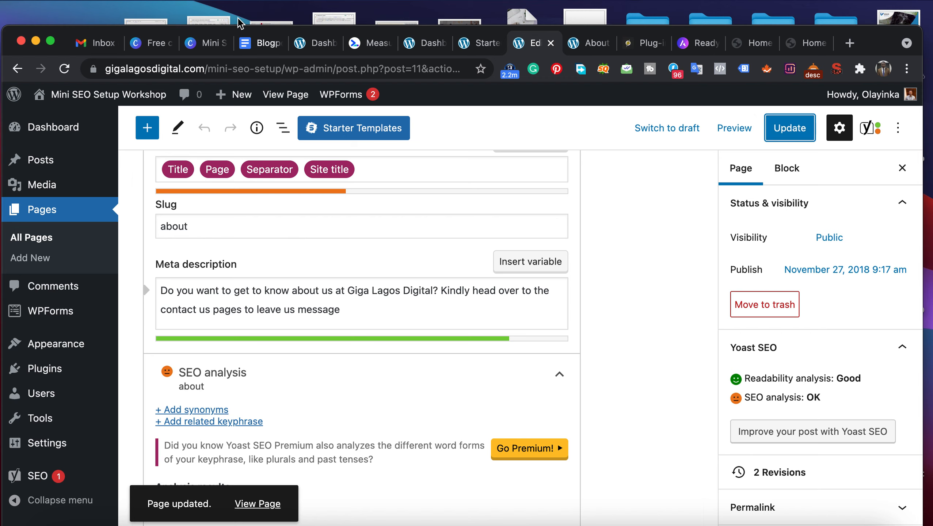
drag(59, 37, 59, 5)
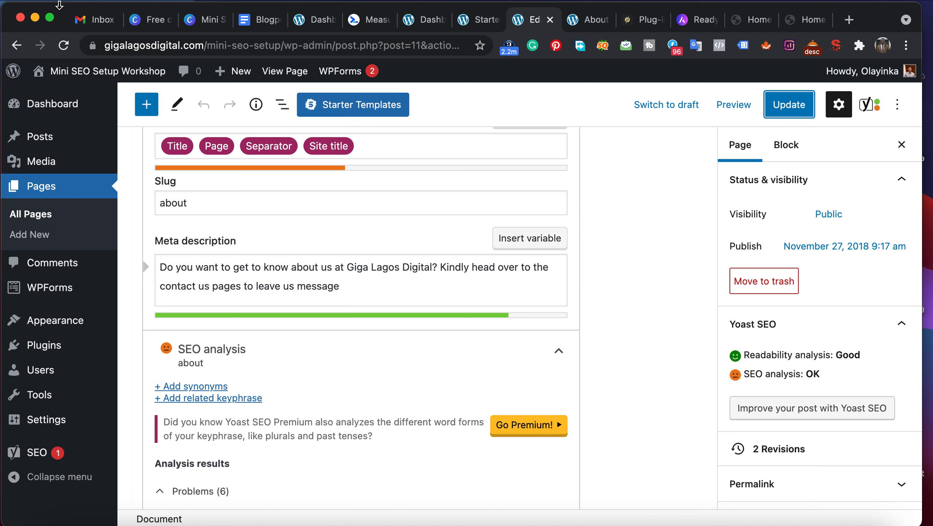
mouse_move(35, 137)
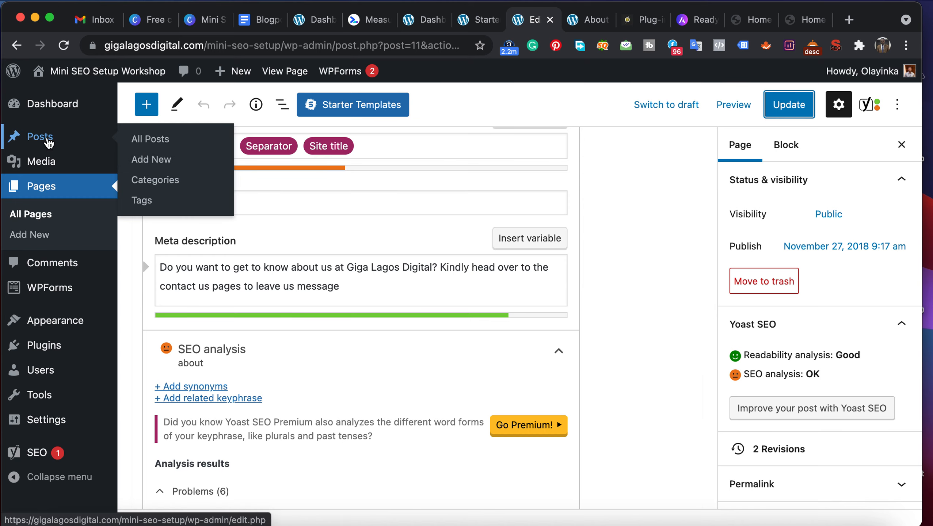
click(146, 144)
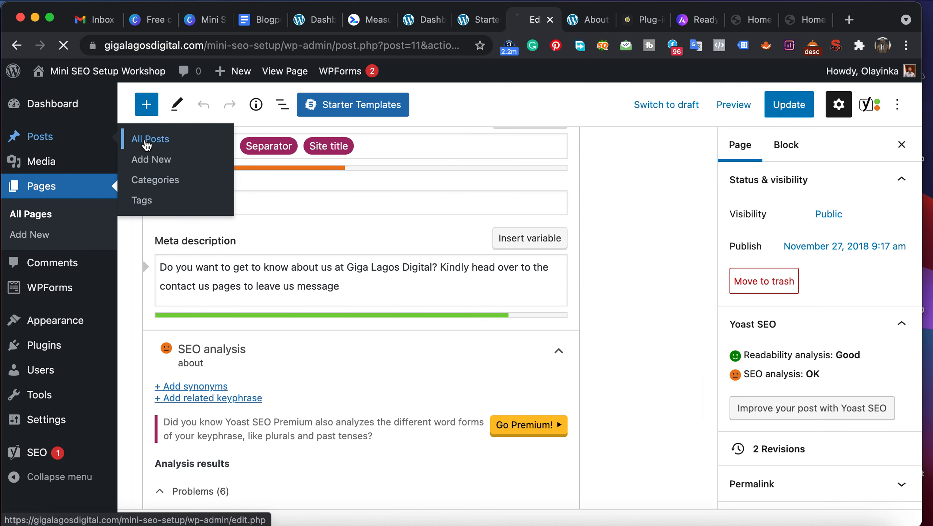